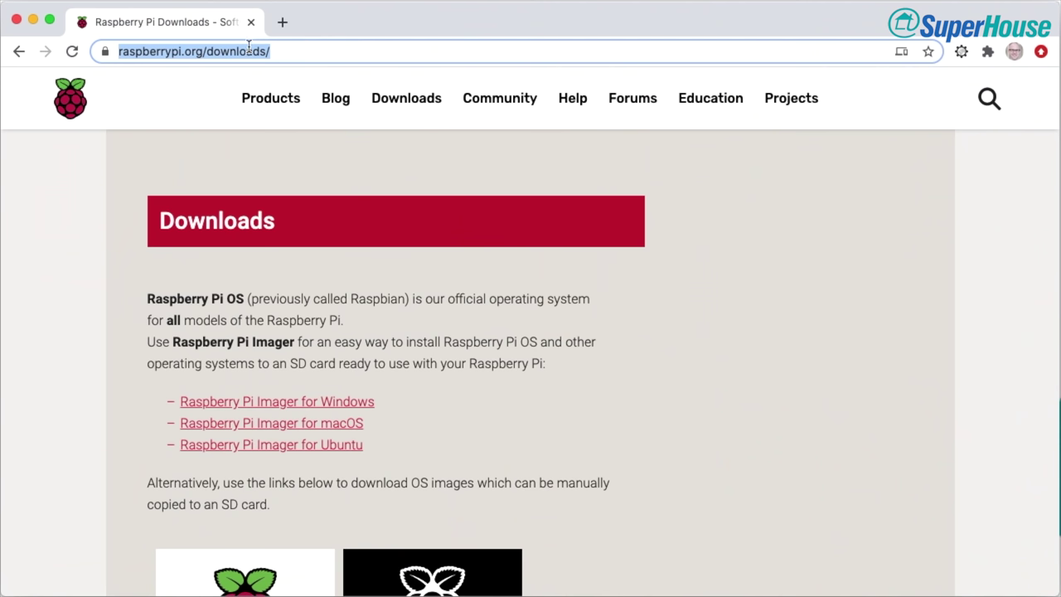
- Scroll the Raspberry Pi Downloads page and get the Raspberry Pi Imager for macOS build
left_click(308, 52)
scroll(314, 174, "down", 5)
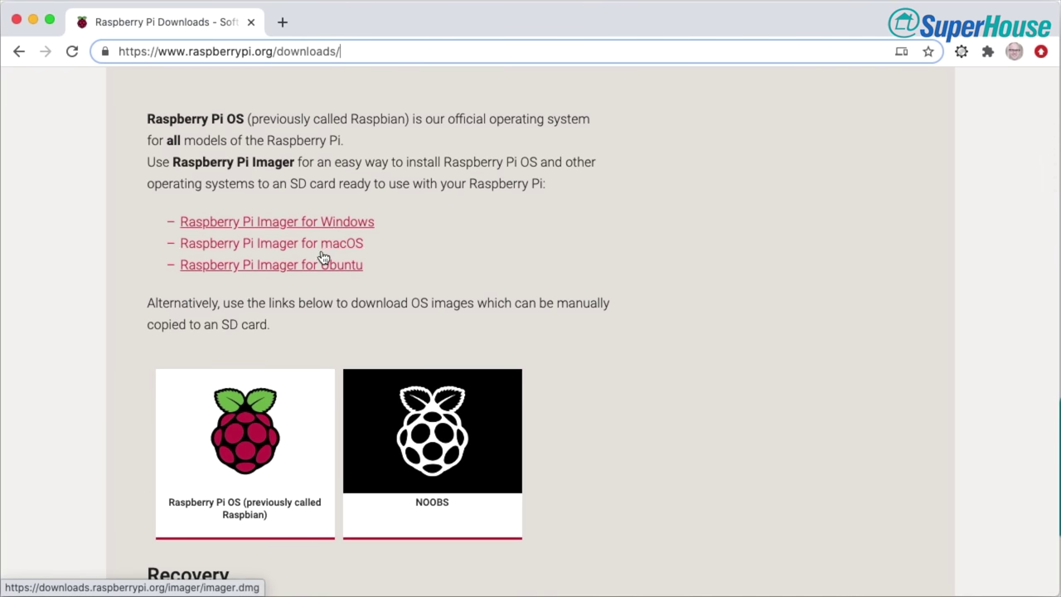
left_click(355, 266)
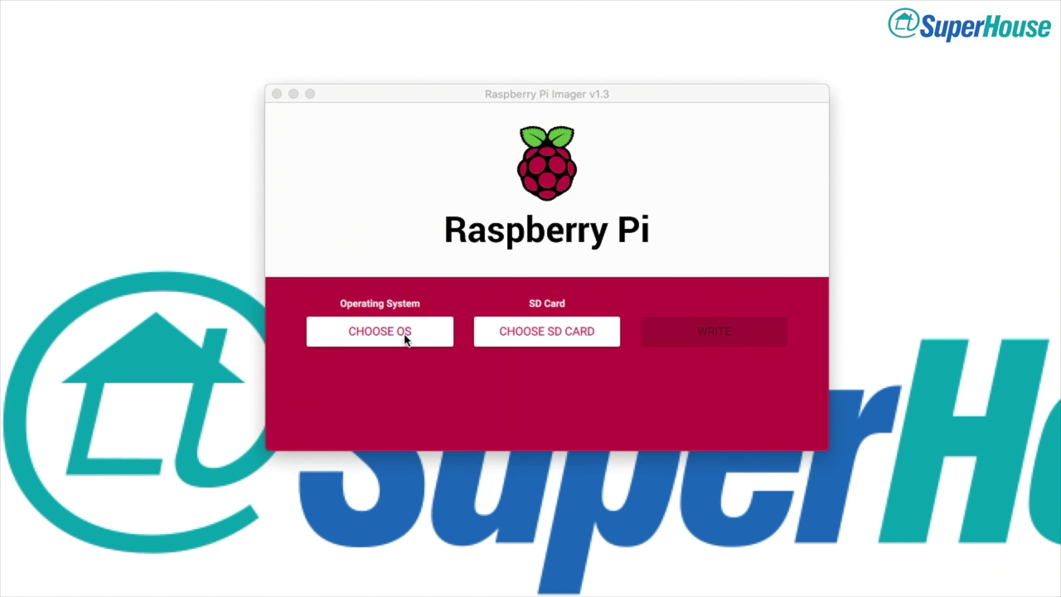
- Write Raspberry Pi OS (32-bit) to the Generic USB3.0 card, authorising with the account password
left_click(405, 339)
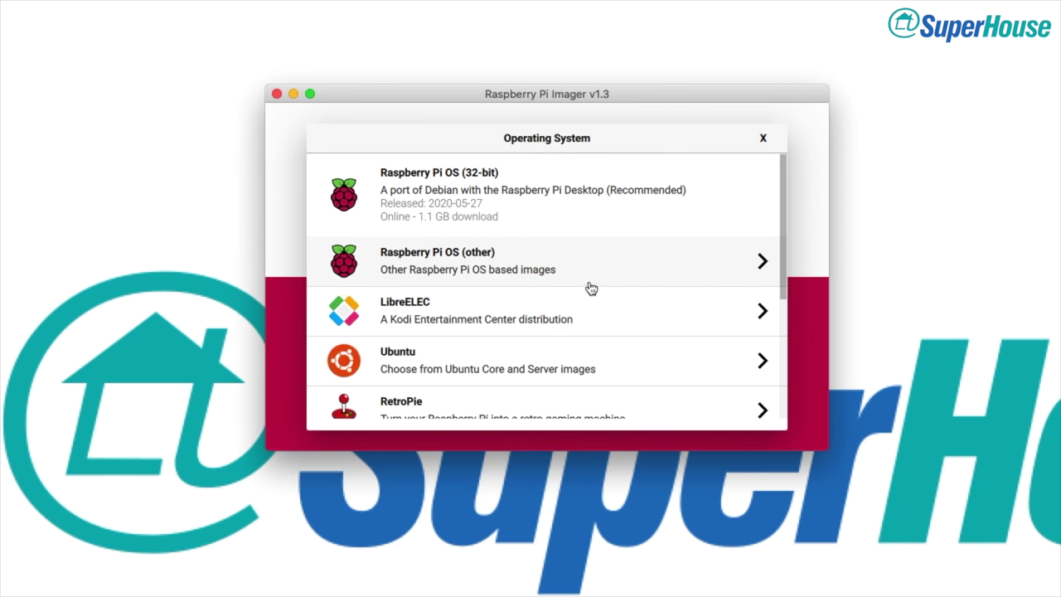
scroll(589, 289, "down", 2)
scroll(588, 289, "up", 2)
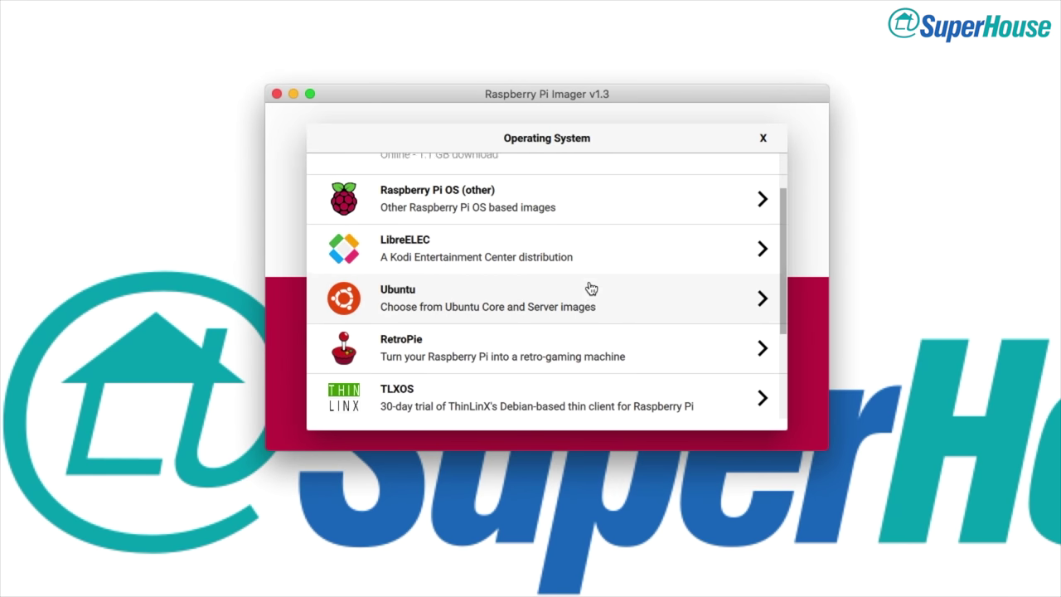
left_click(507, 197)
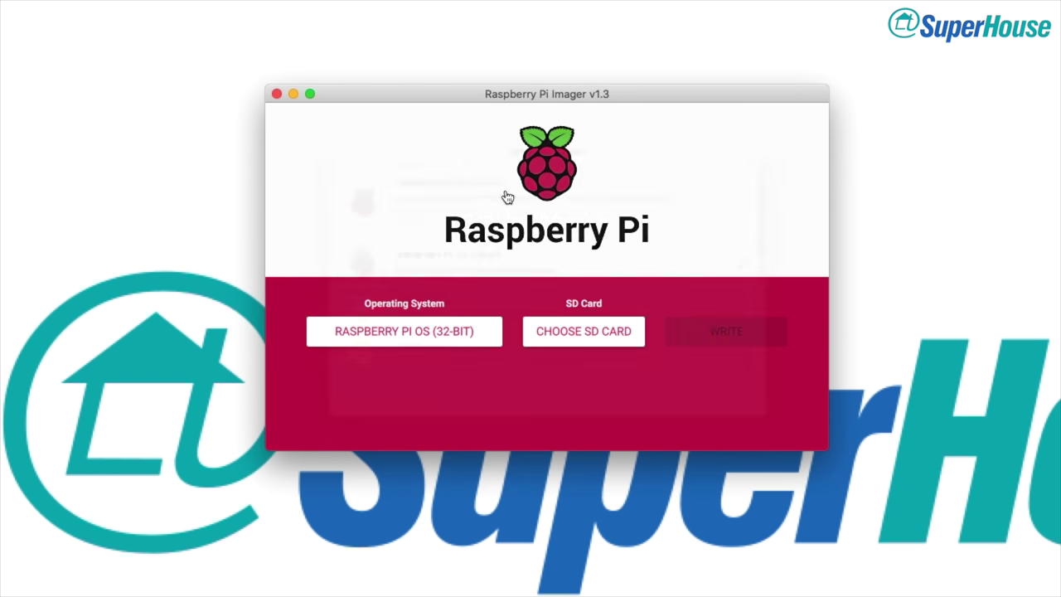
left_click(571, 335)
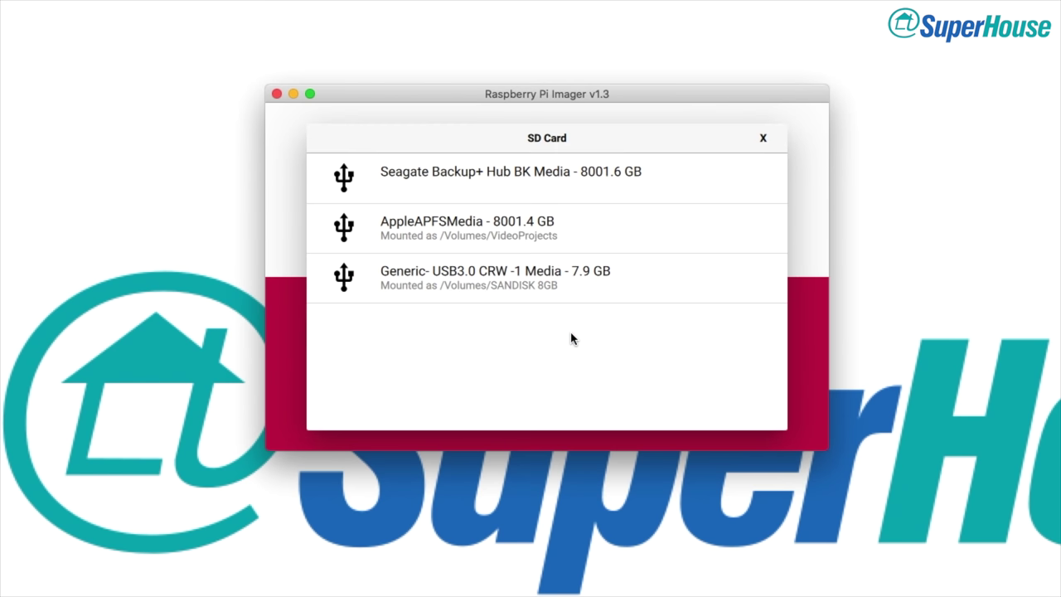
left_click(527, 282)
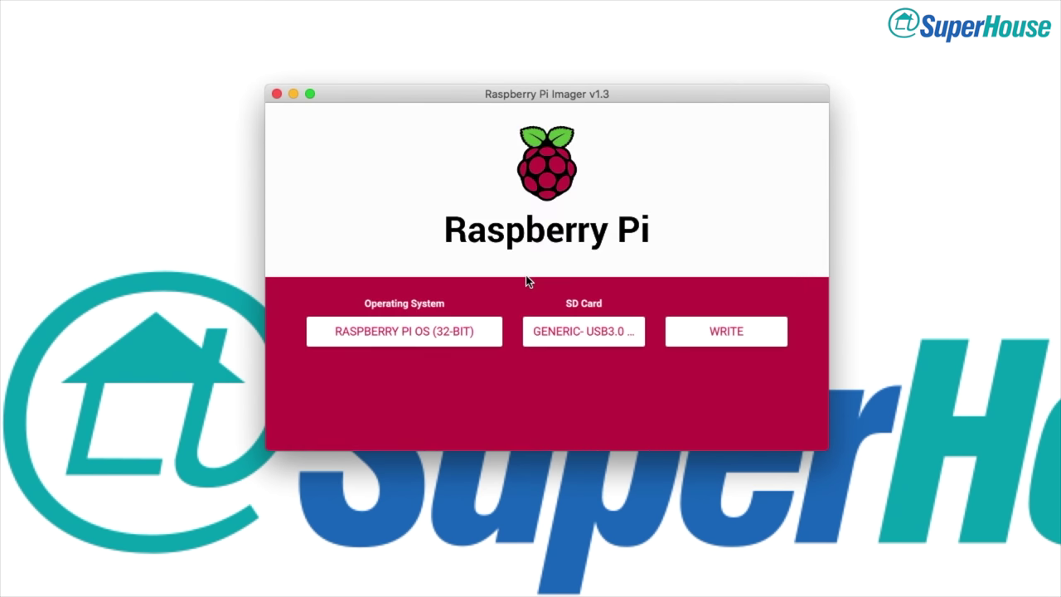
left_click(729, 331)
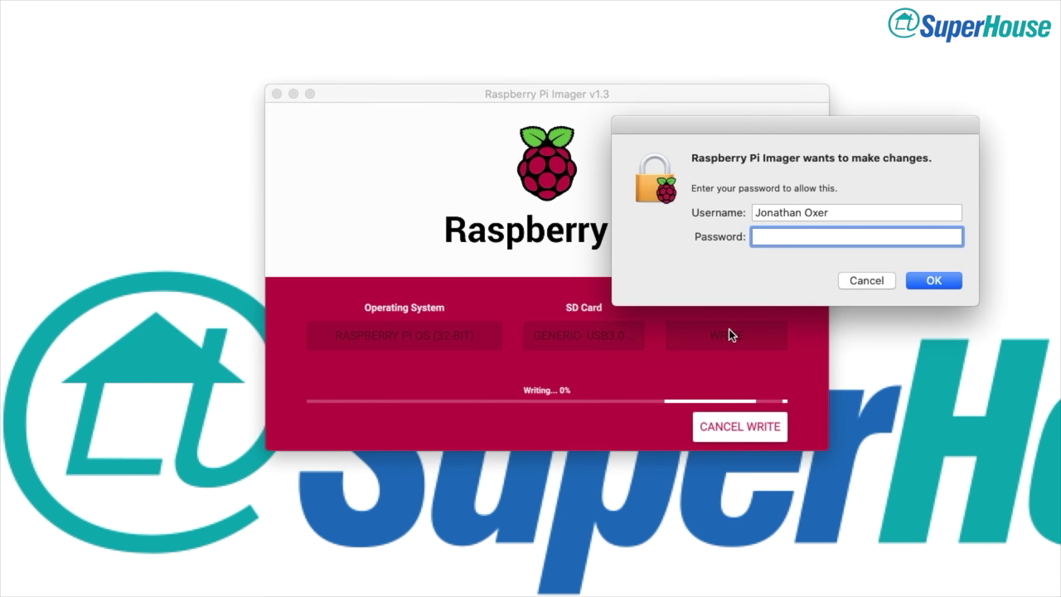
type("•••")
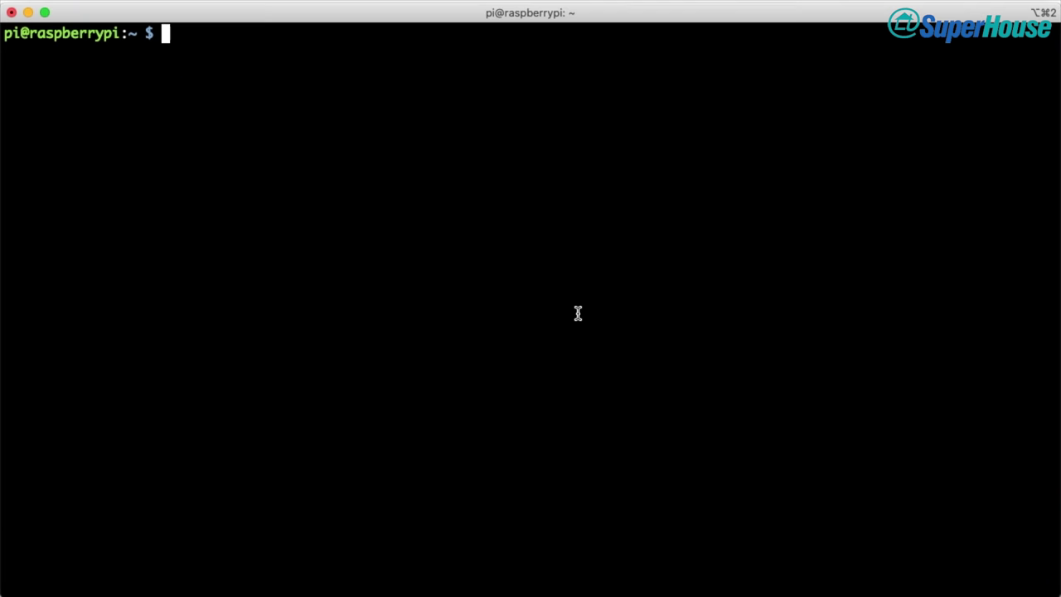
- Run ifconfig and select the Pi's eth0 address 192.168.1.228
type("ifconfig")
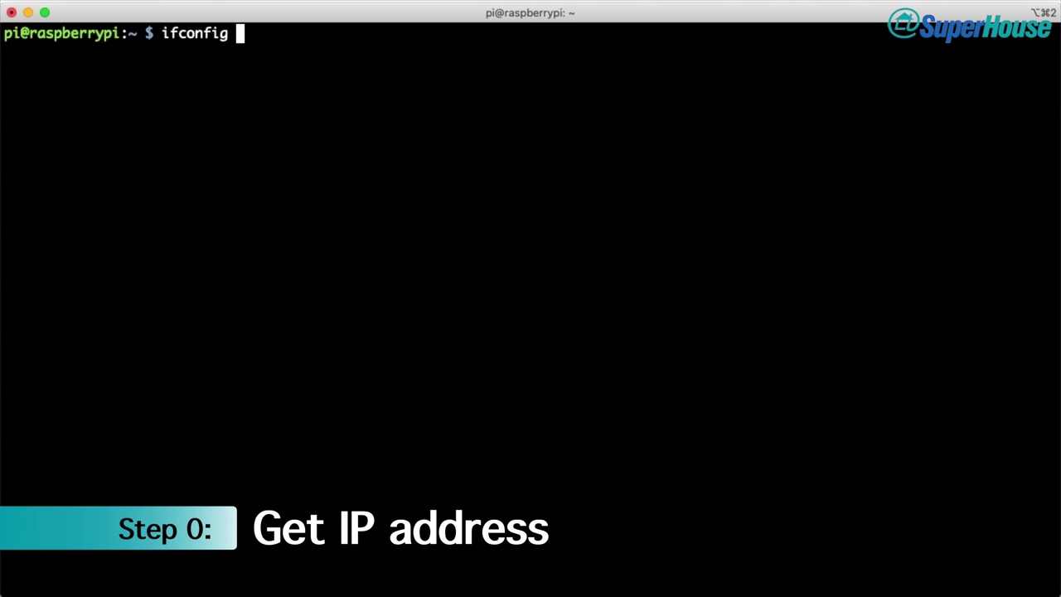
key("Return")
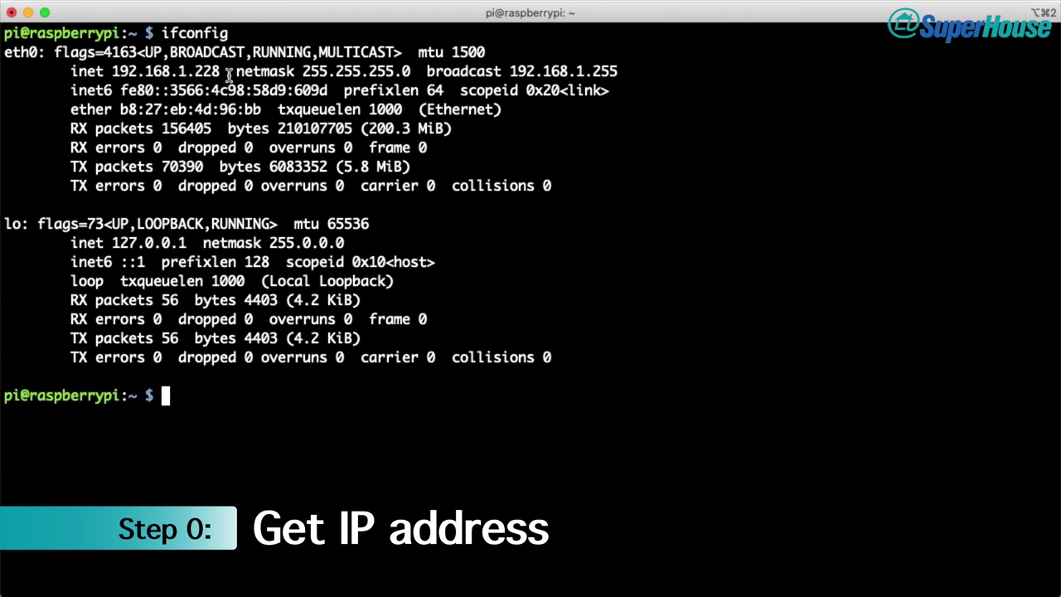
left_click_drag(223, 71, 114, 72)
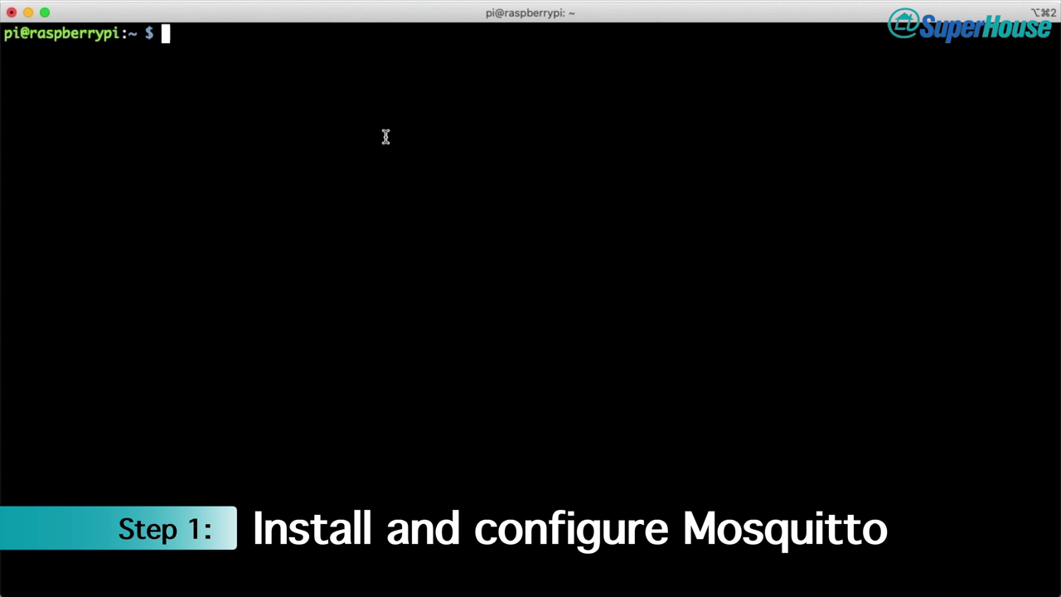
- Install mosquitto and mosquitto-clients with sudo apt install, confirm, then clear the screen
type("sudo apt install mo")
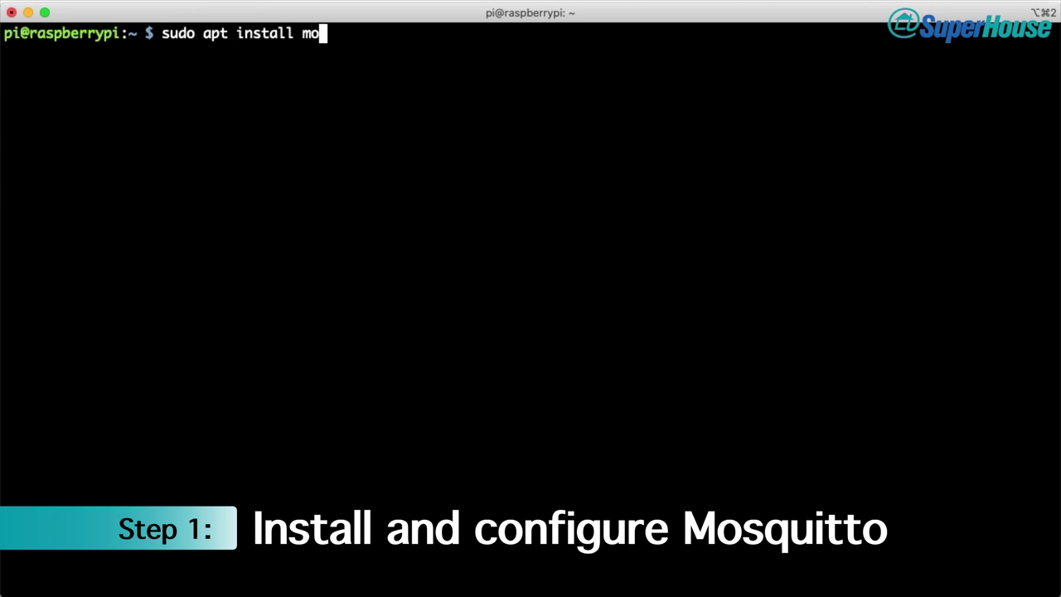
type("squitto mosq")
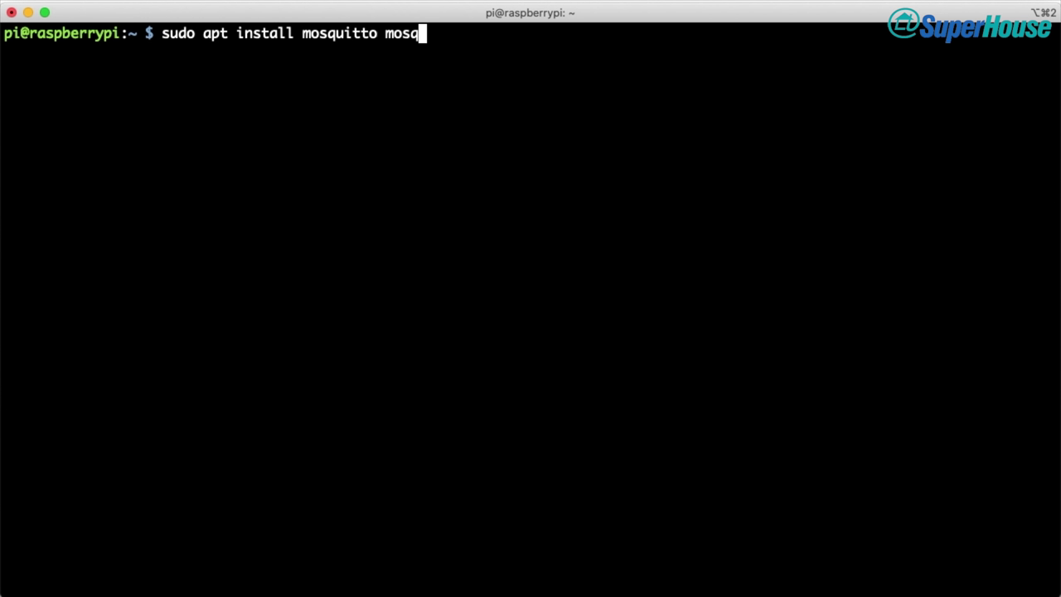
type("uitto-clients")
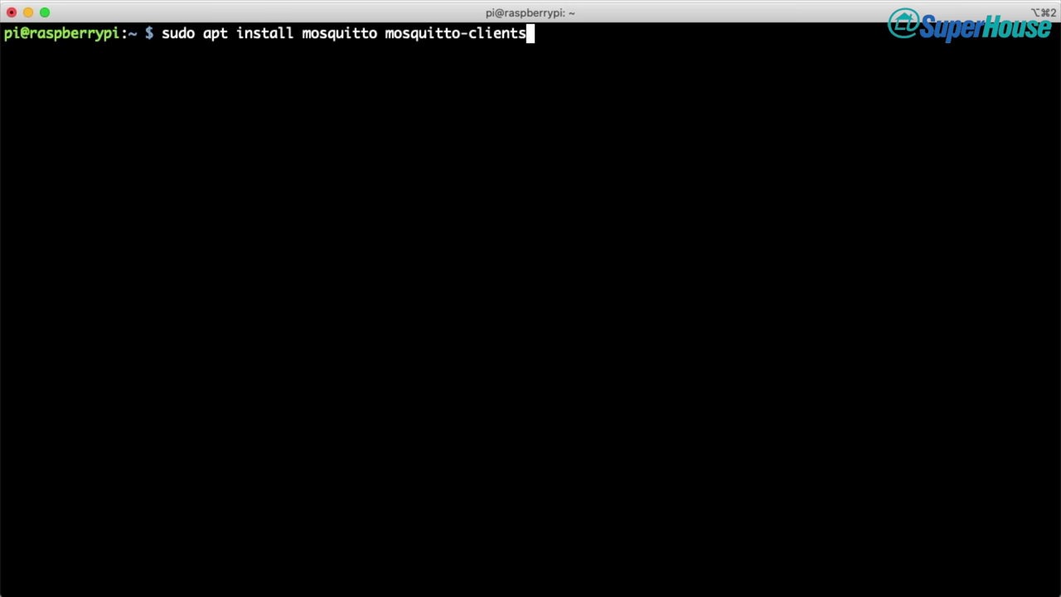
key("Return")
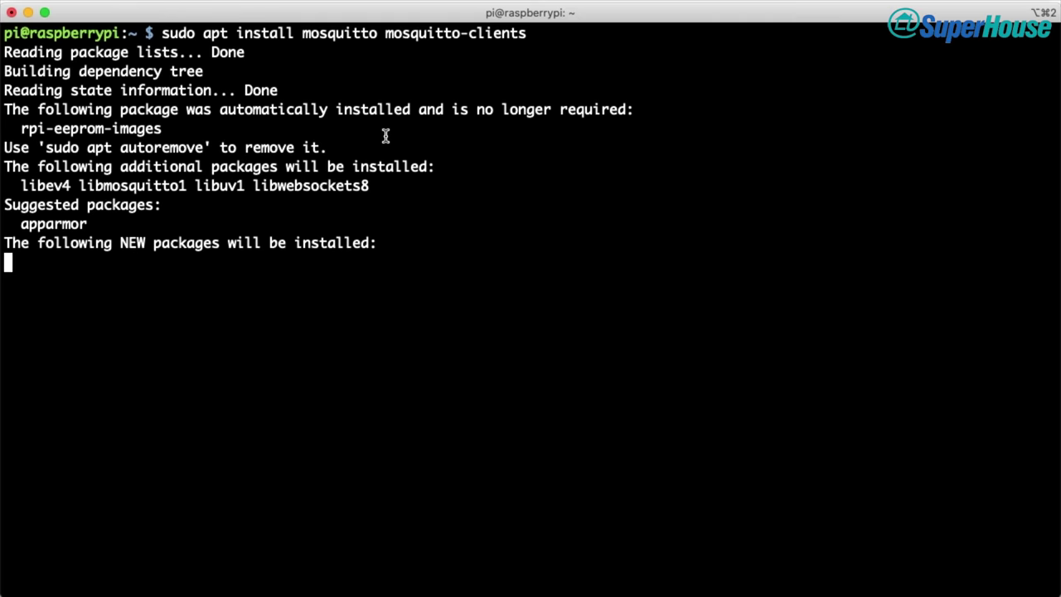
key("Return")
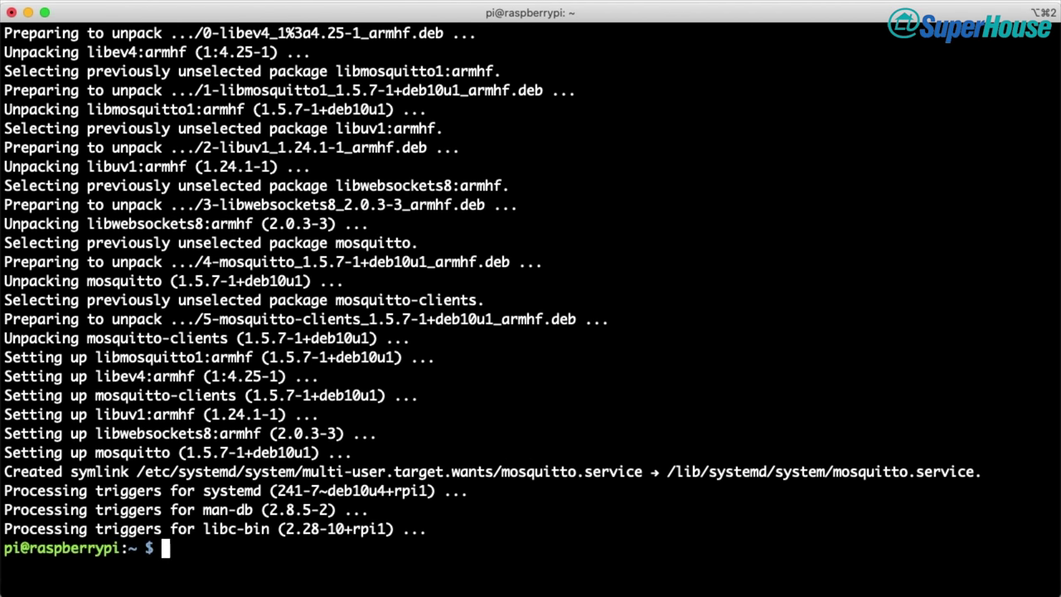
key("ctrl+l")
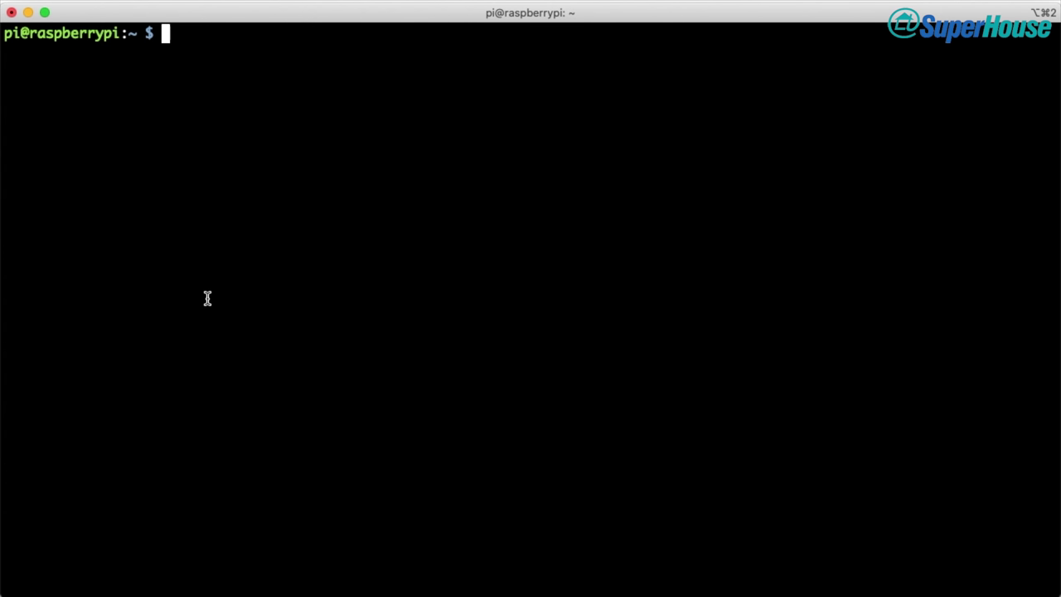
- Write the MQTT username and password into pwfile and hash it with mosquitto_passwd -U
type("echo")
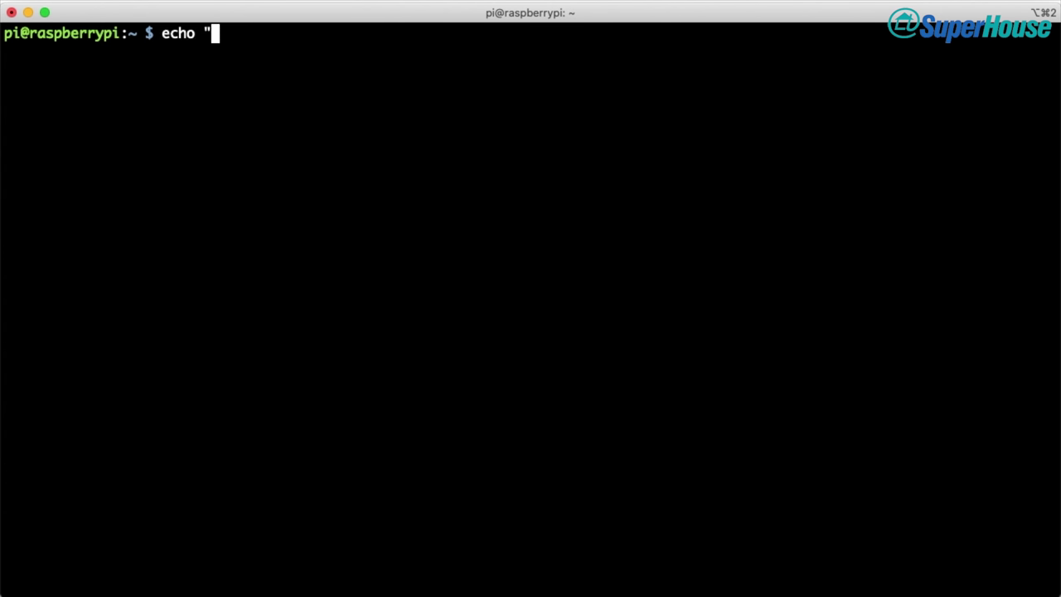
type(" \"mqtt_use")
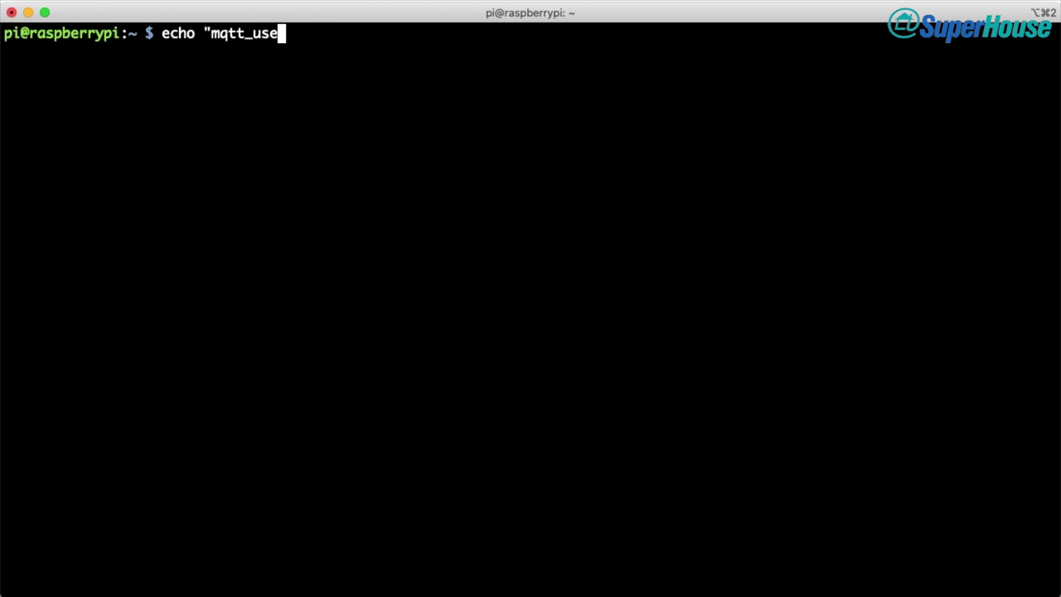
type("rname:mqtt_")
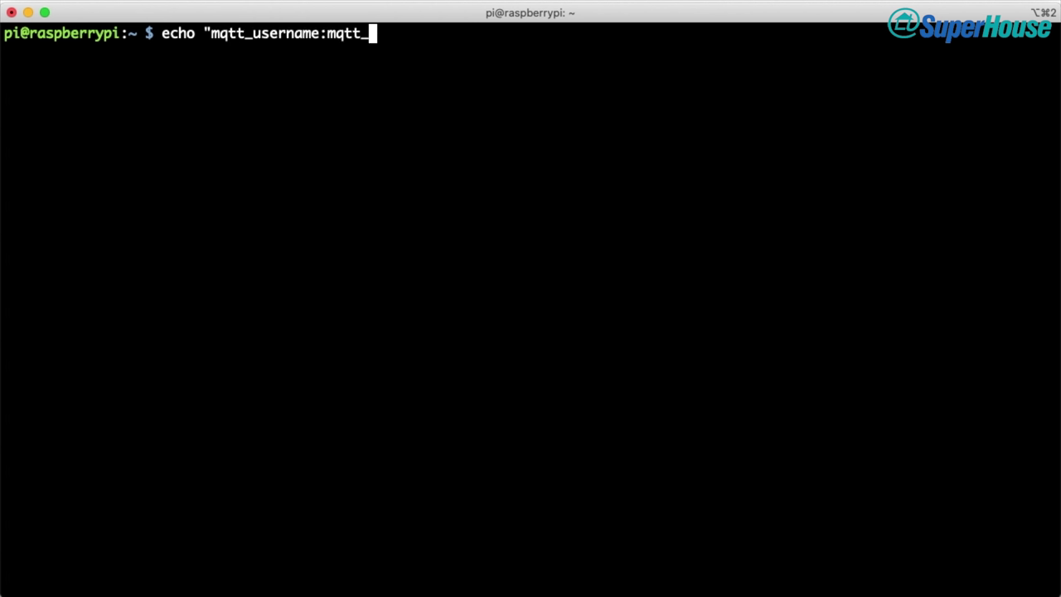
type("password\" > ")
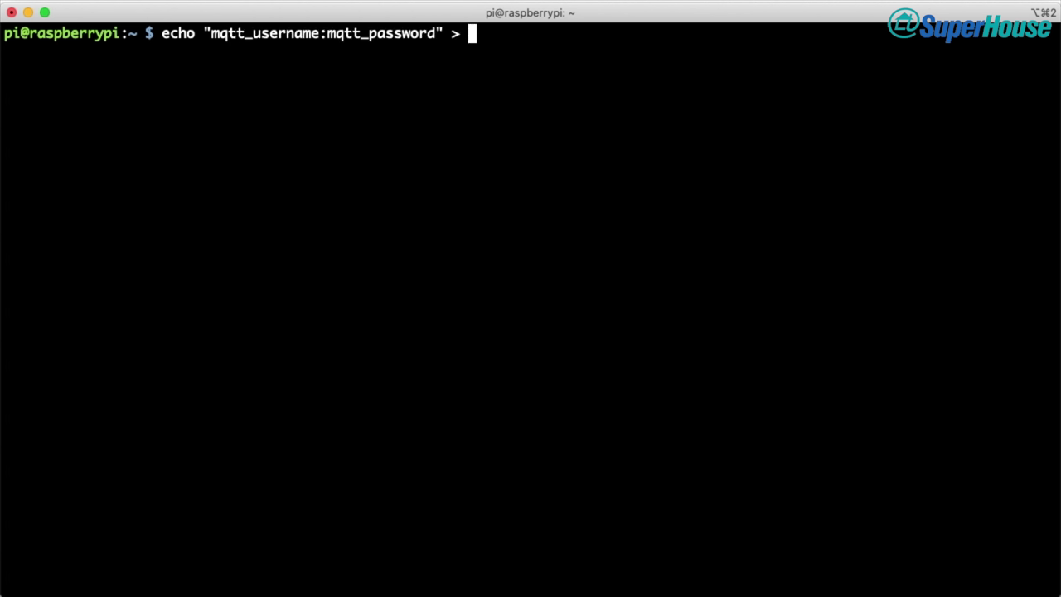
type("pwfile")
key("Return")
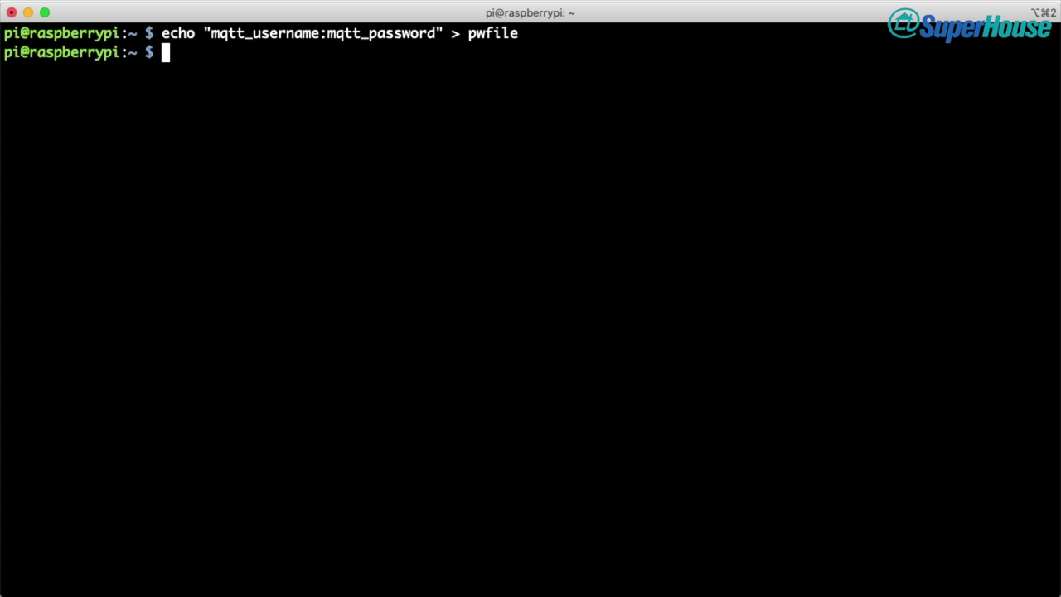
type("cat pwfile")
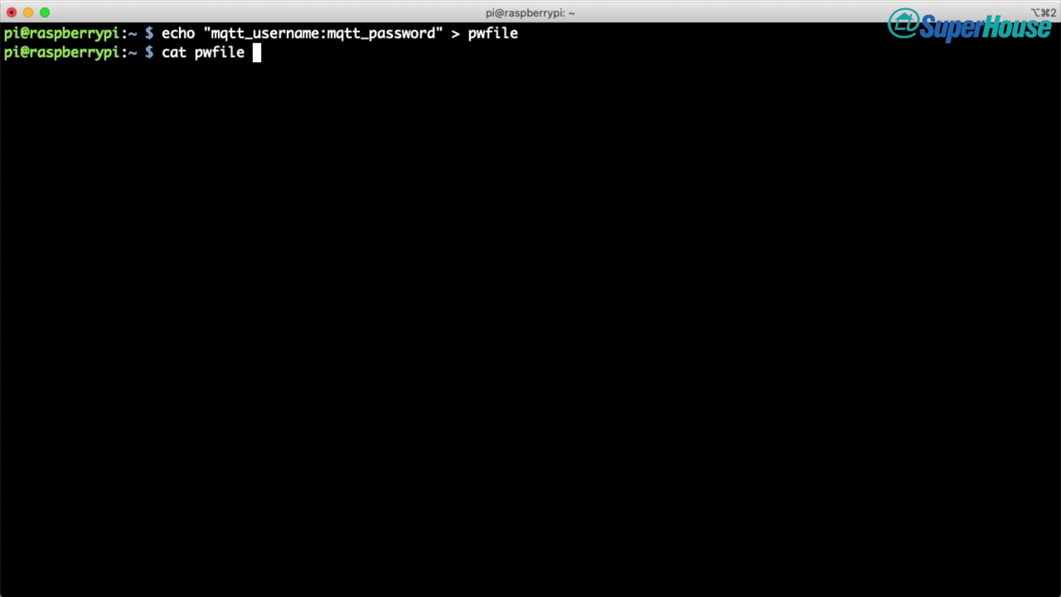
key("Return")
type("mo")
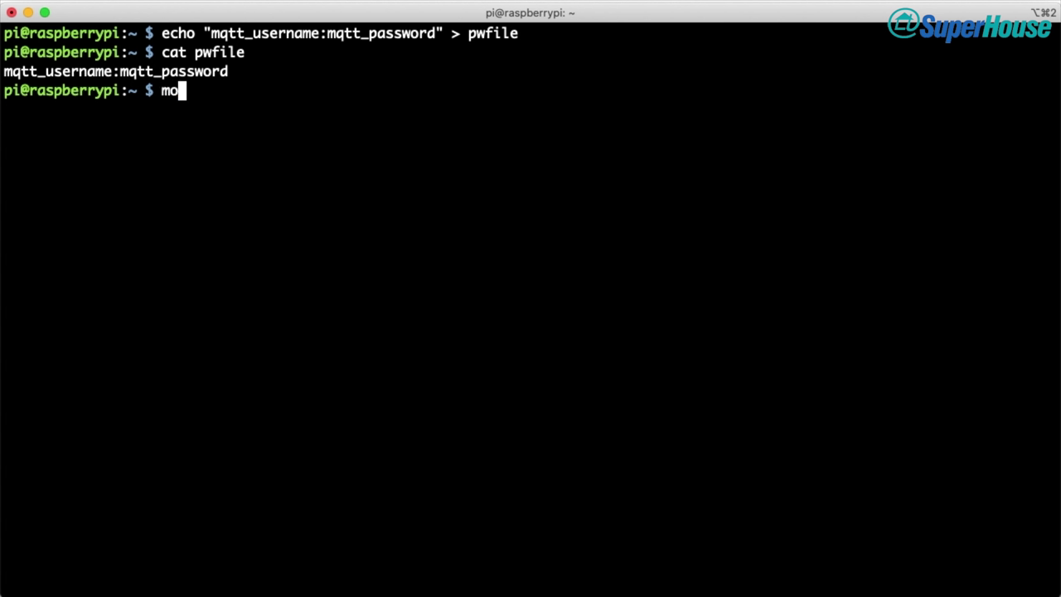
type("squitto_passwd ")
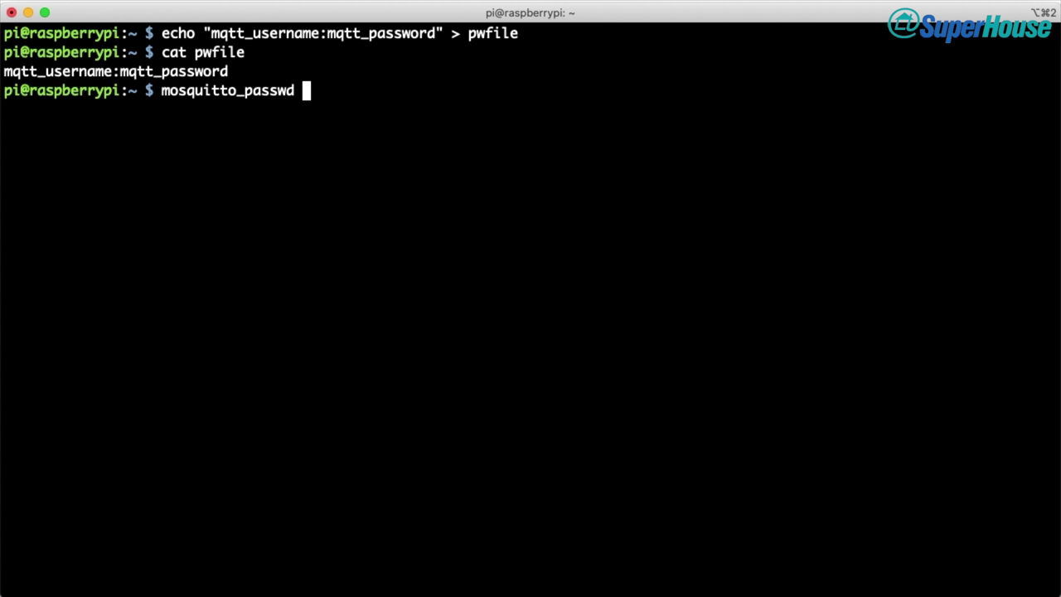
type("-U pwfile")
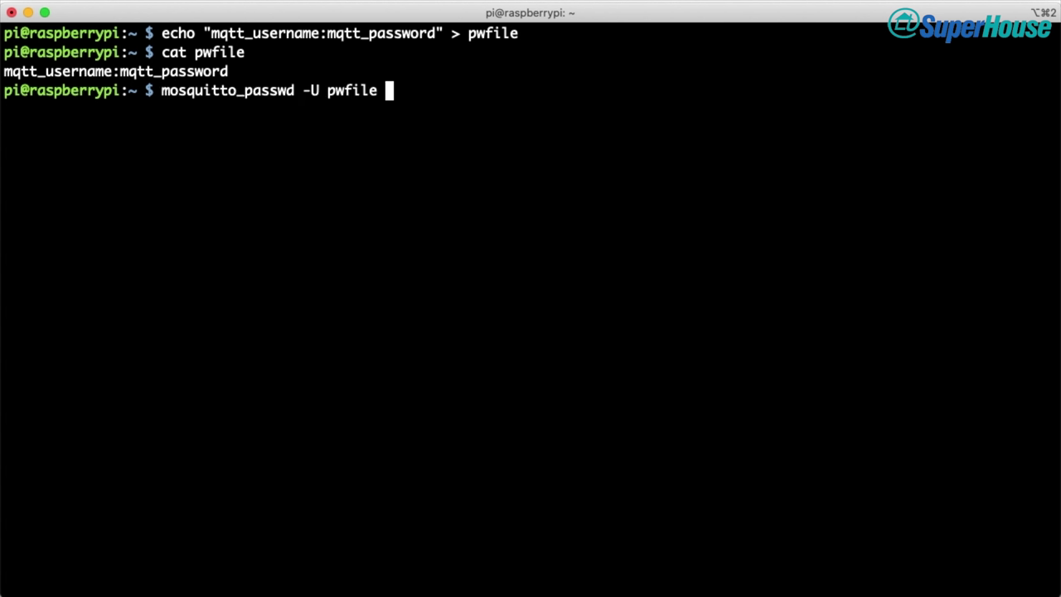
key("Return")
type("cat pwfile")
key("Return")
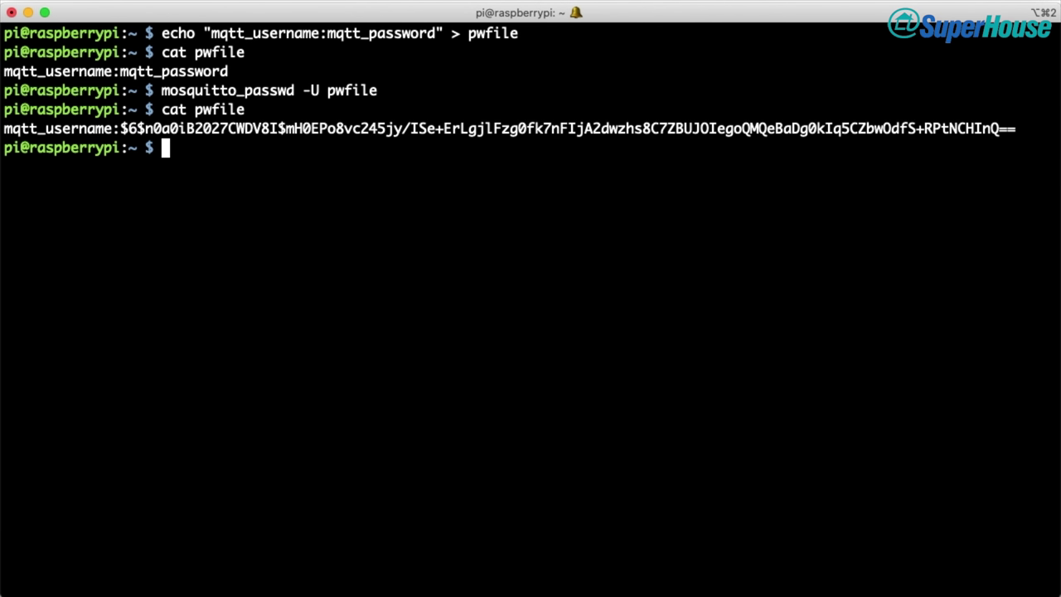
- Move pwfile into /etc/mosquitto/ with sudo mv and clear the screen
type("sudo mv pwfile ")
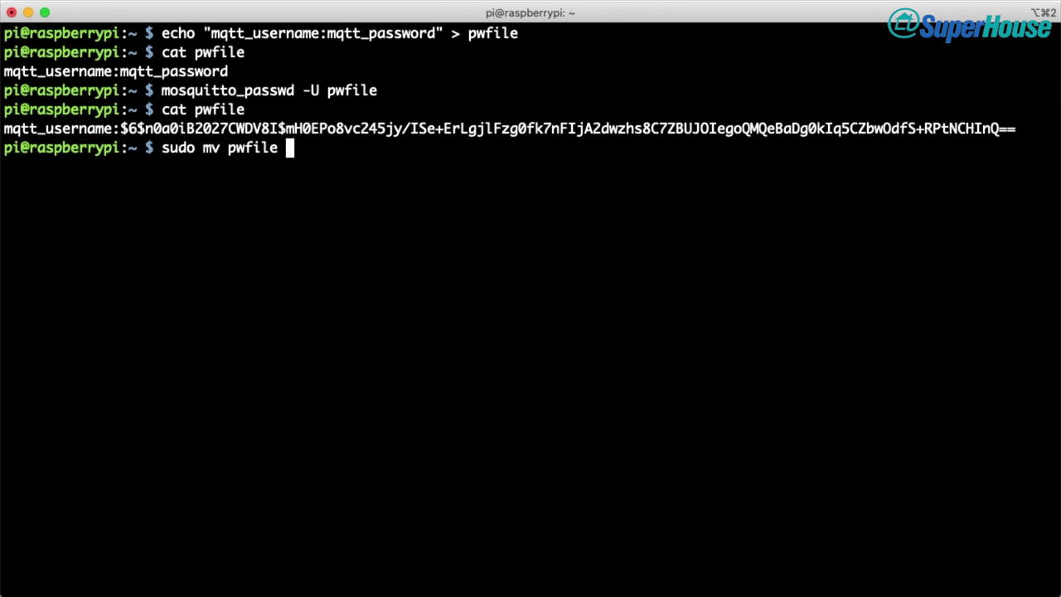
type("/etc/mos")
key("Tab")
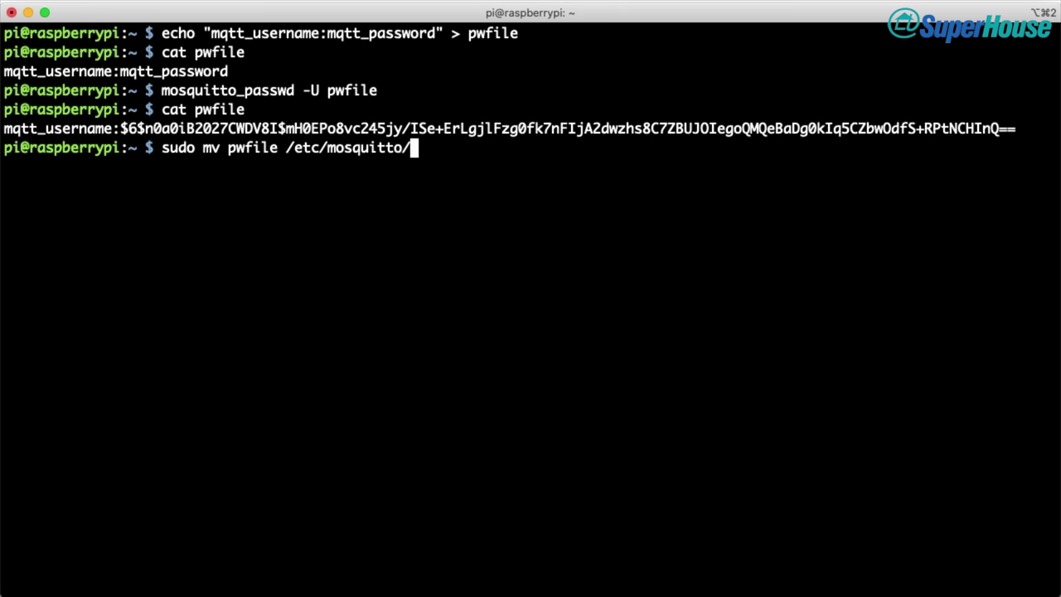
key("Return")
key("ctrl+l")
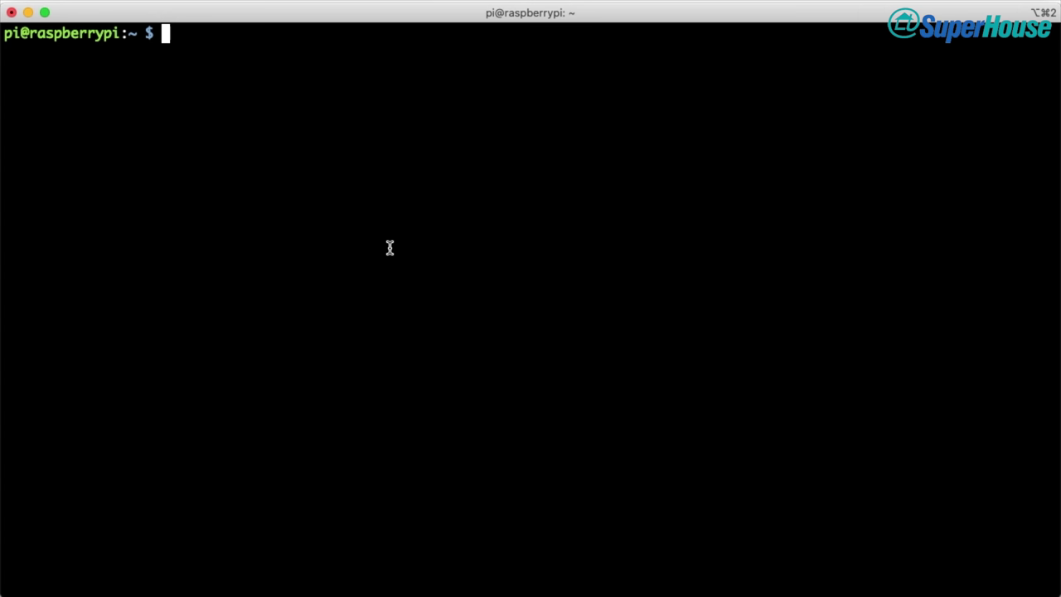
- Add allow_anonymous false and password_file /etc/mosquitto/pwfile to mosquitto.conf in vim and save
type("sudo vim /etc/mos")
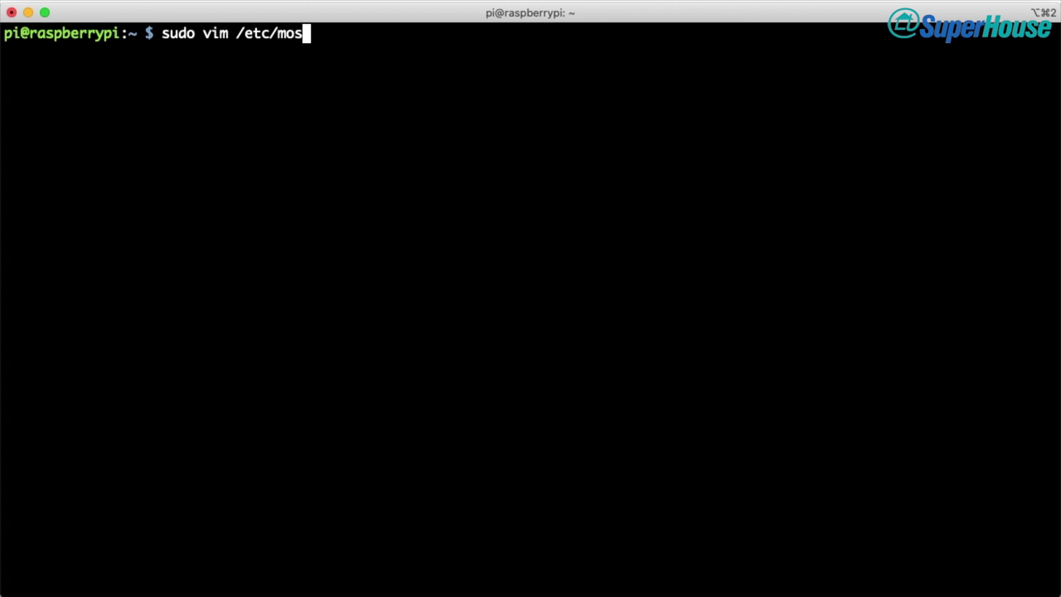
key("Tab")
type("mos")
key("Tab")
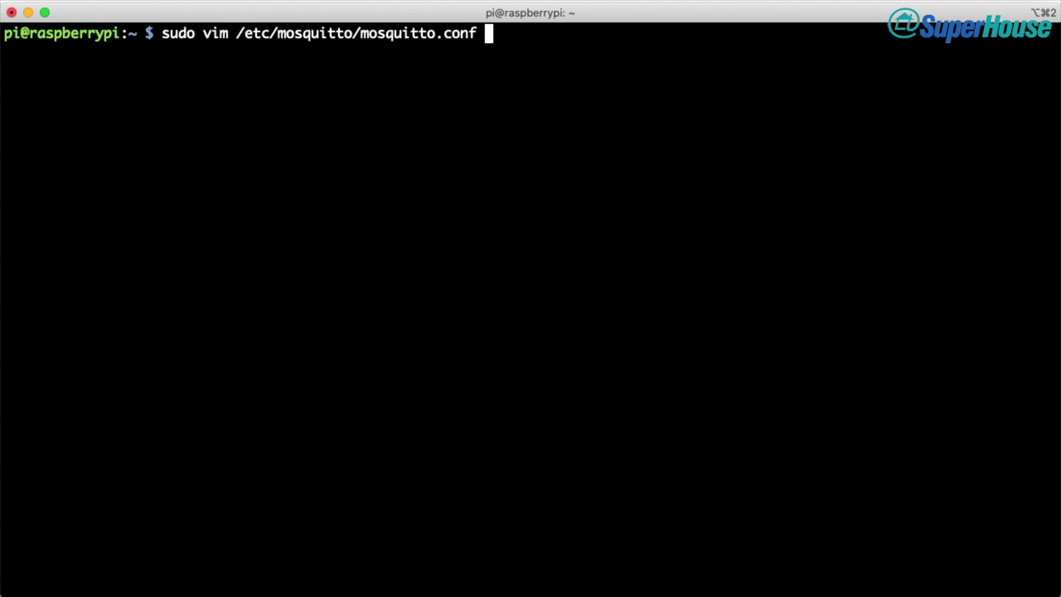
key("Return")
key("i")
key("Return")
type("al")
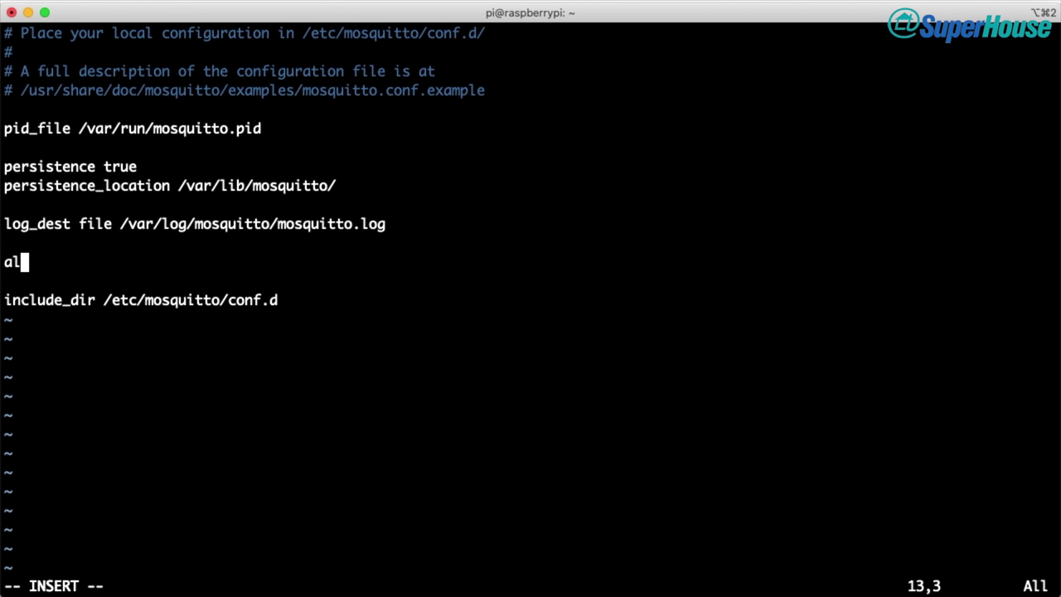
type("low_anonymous false")
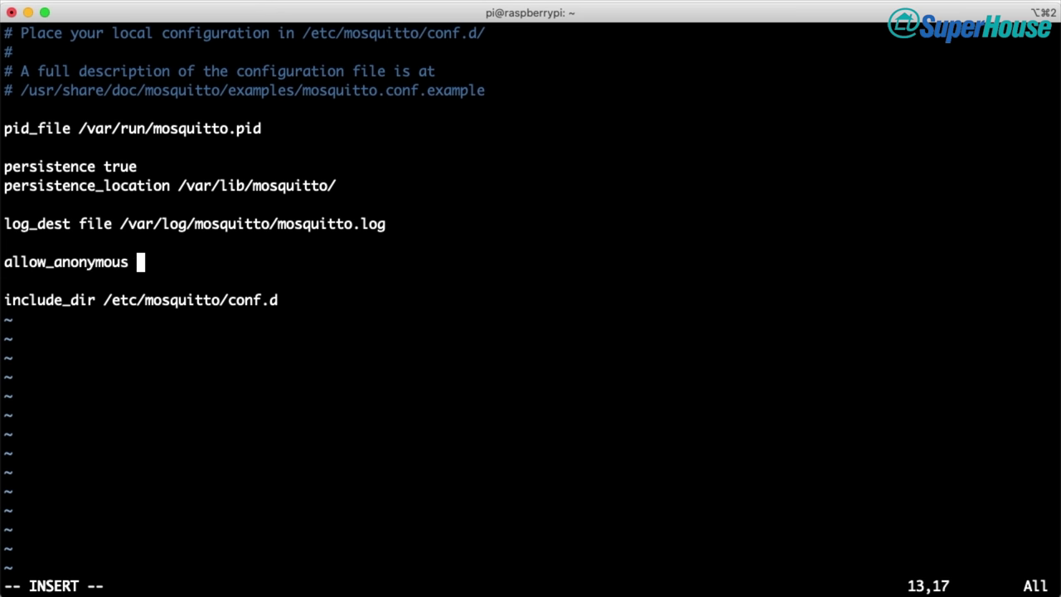
key("Return")
type("pa")
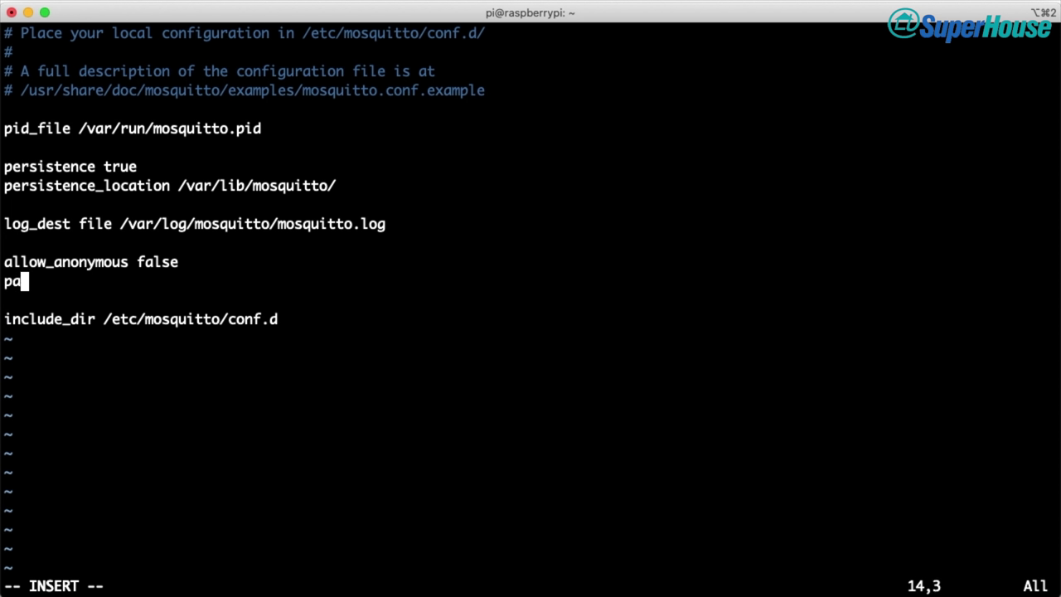
type("ssword_file /etc")
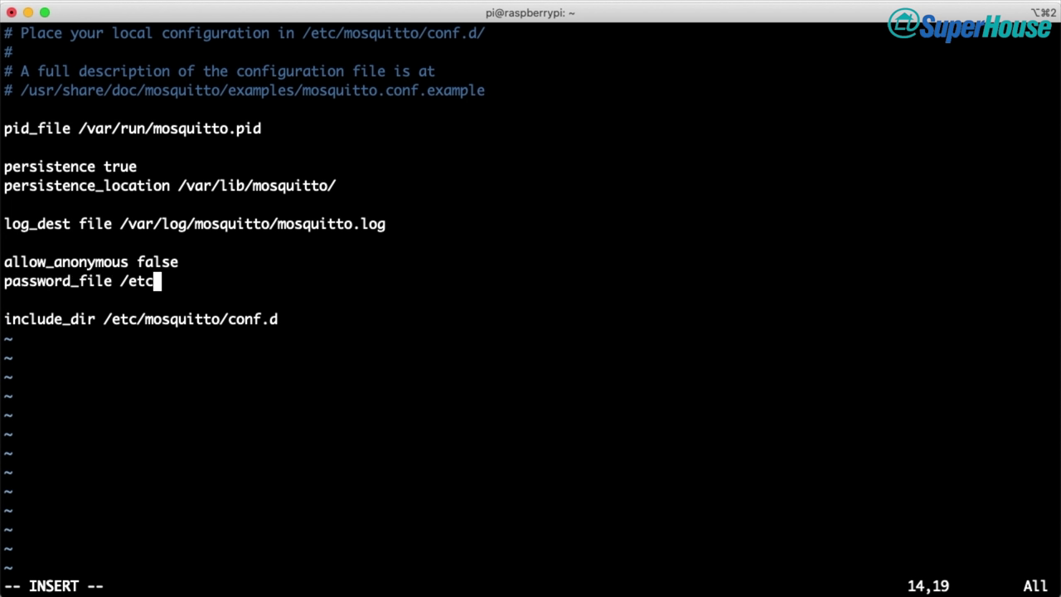
type("/mosquitto/pwfile")
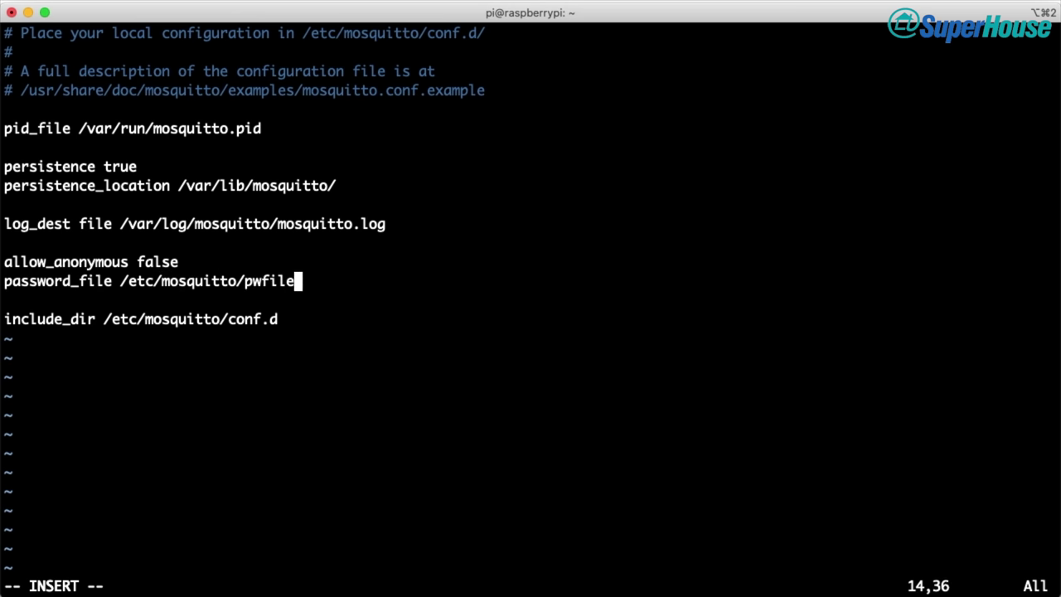
key("Escape")
type(":wq")
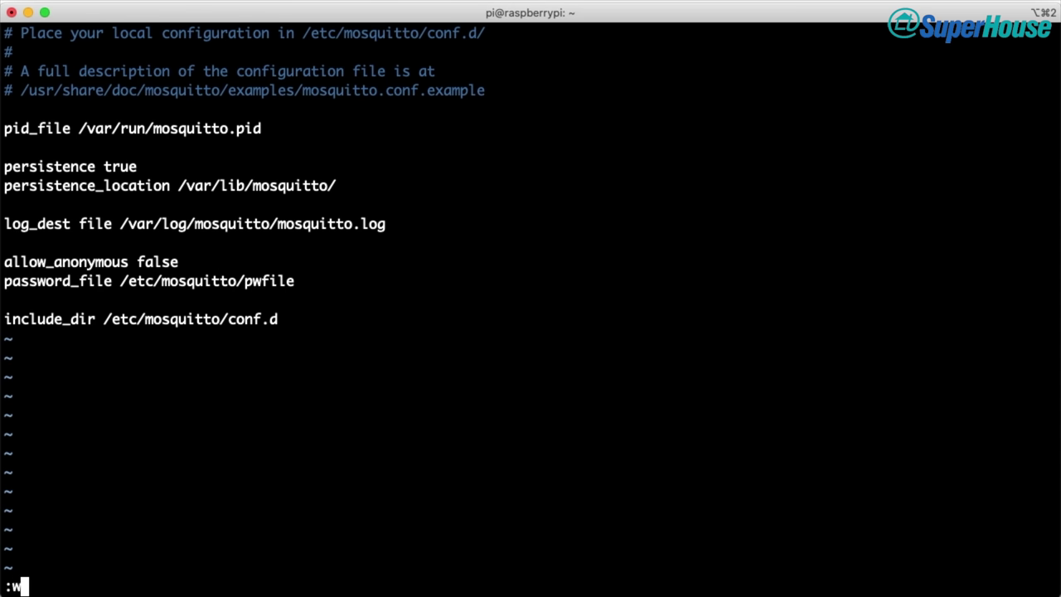
key("Return")
- Restart the broker with sudo /etc/init.d/mosquitto restart and clear the screen
type("sudo /et")
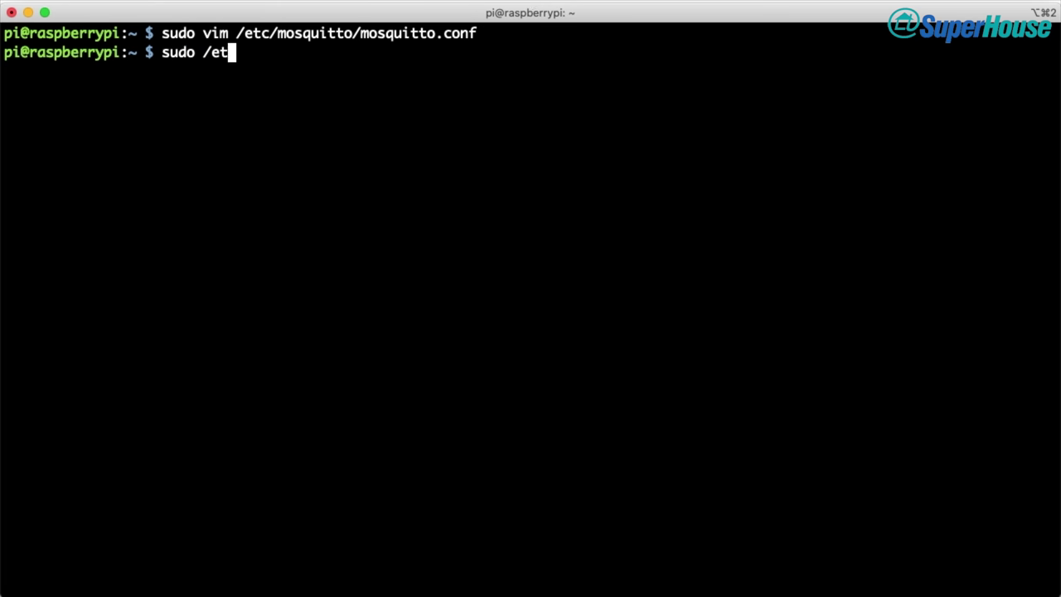
type("c/init.d/mosquitto restart")
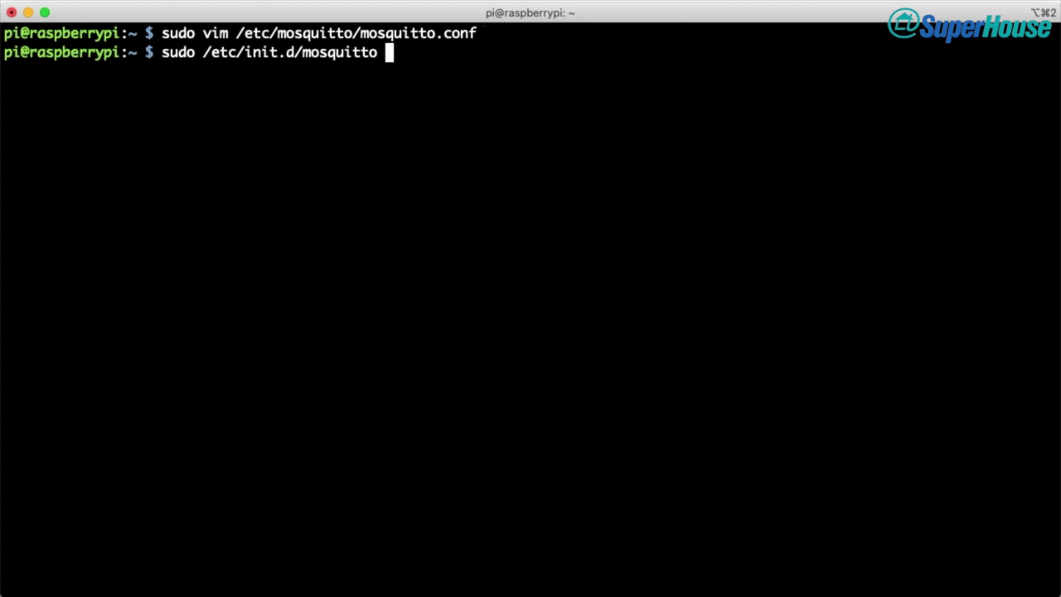
key("Return")
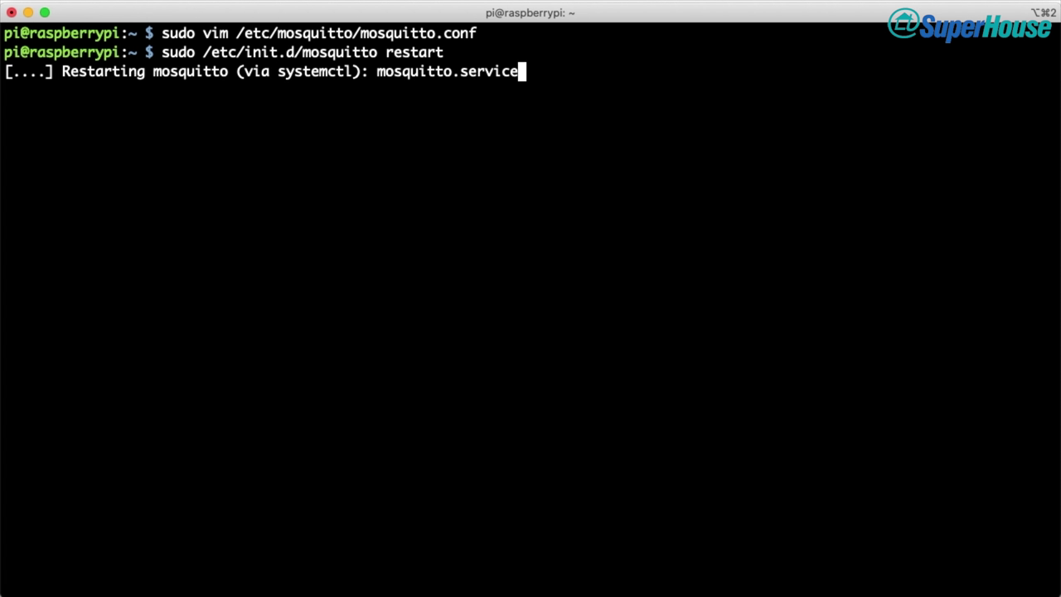
key("ctrl+l")
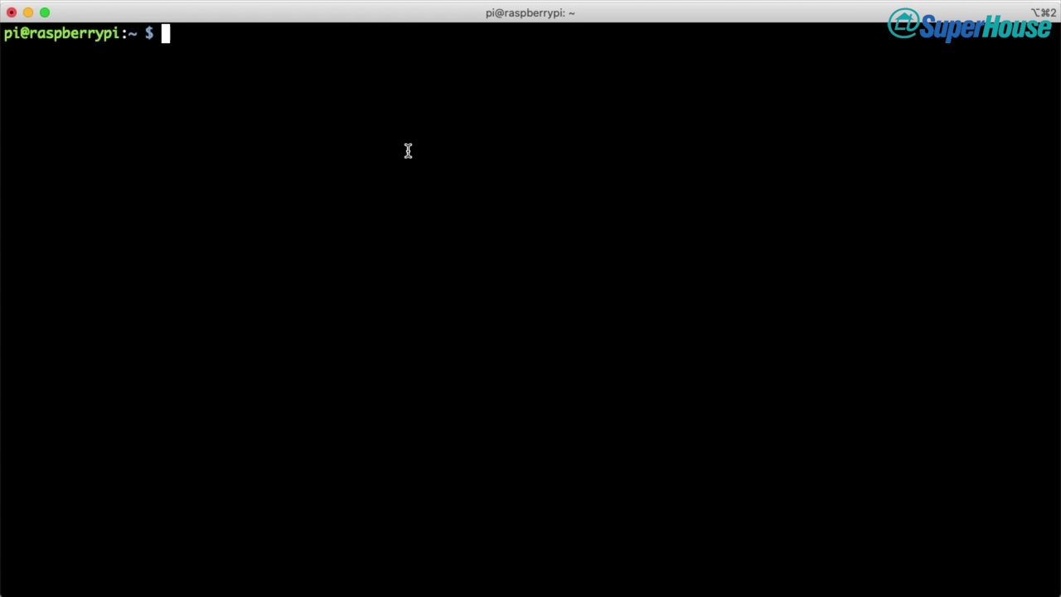
- Show mosquitto_sub -v -t "#" is refused anonymously but connects with -u and -P credentials
type("mosquitto_sub ")
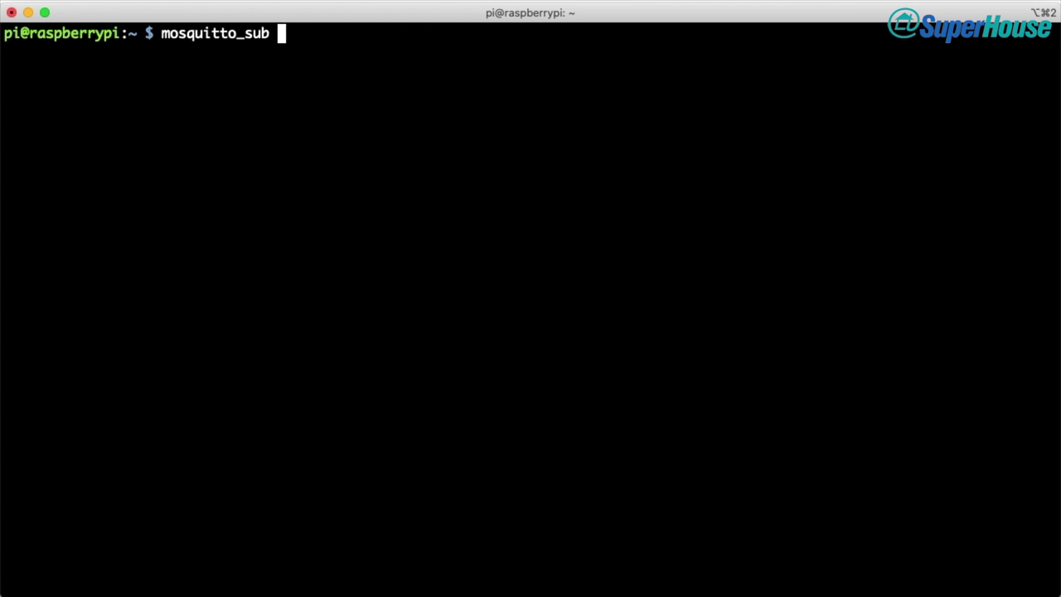
type("-v -t \"#\"")
key("Return")
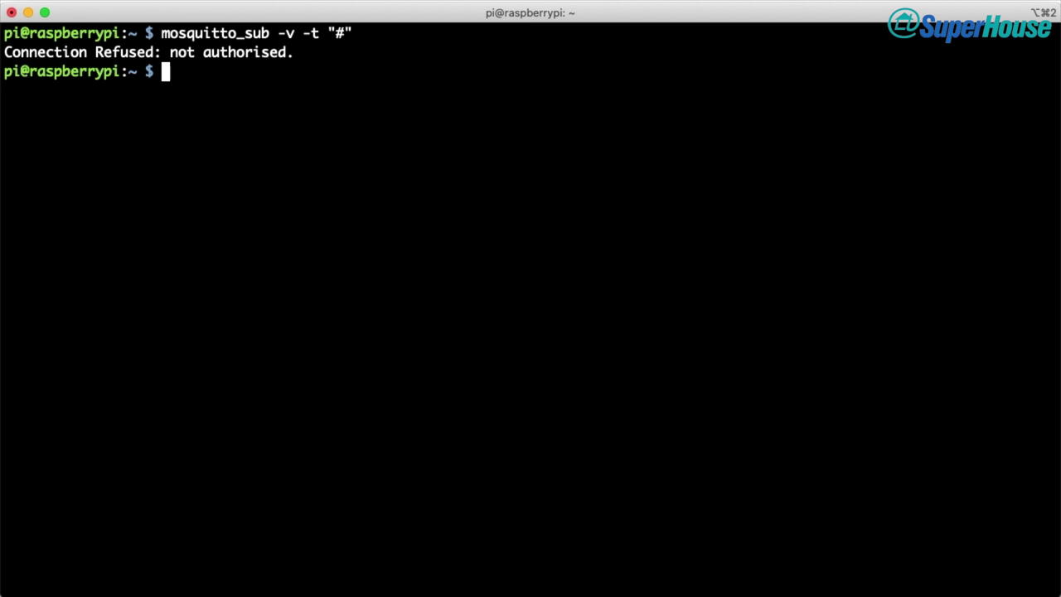
key("Up")
key("Left")
key("Left")
key("Left")
key("Left")
key("Left")
key("Left")
key("Left")
type("-u ")
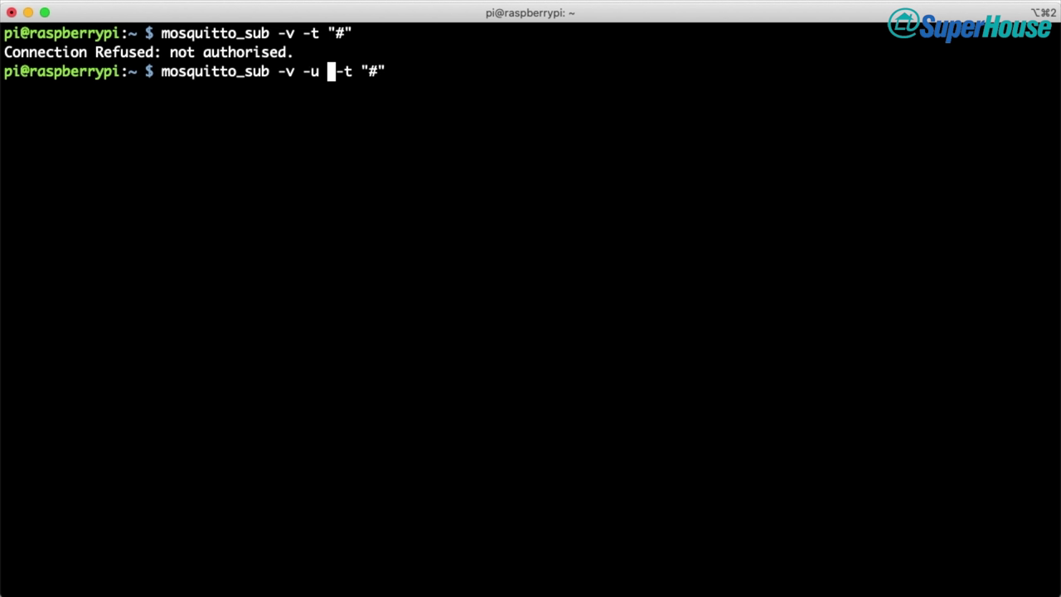
type("mqtt_username")
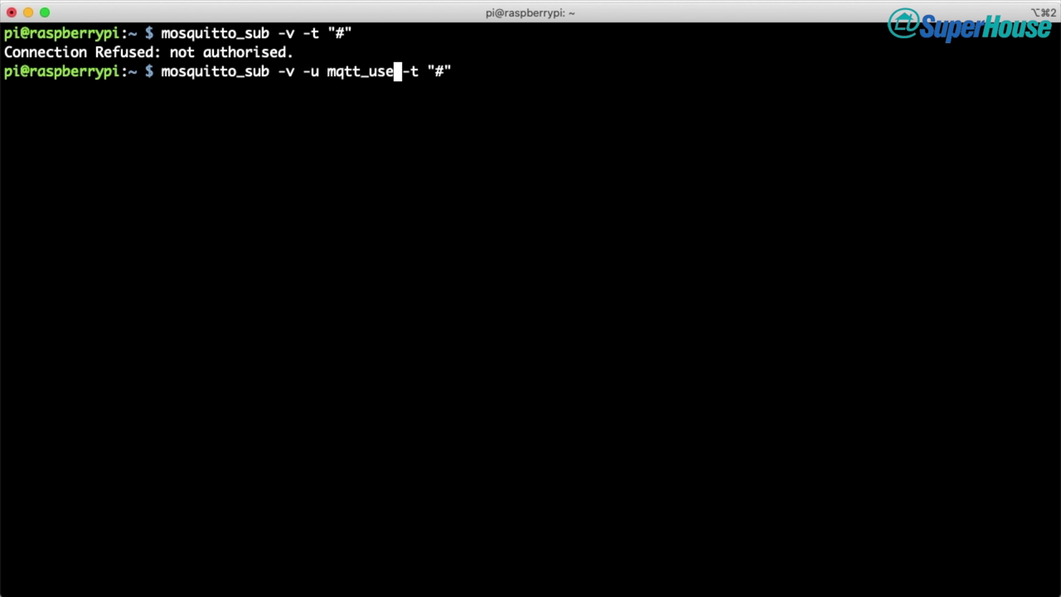
type(" -P ")
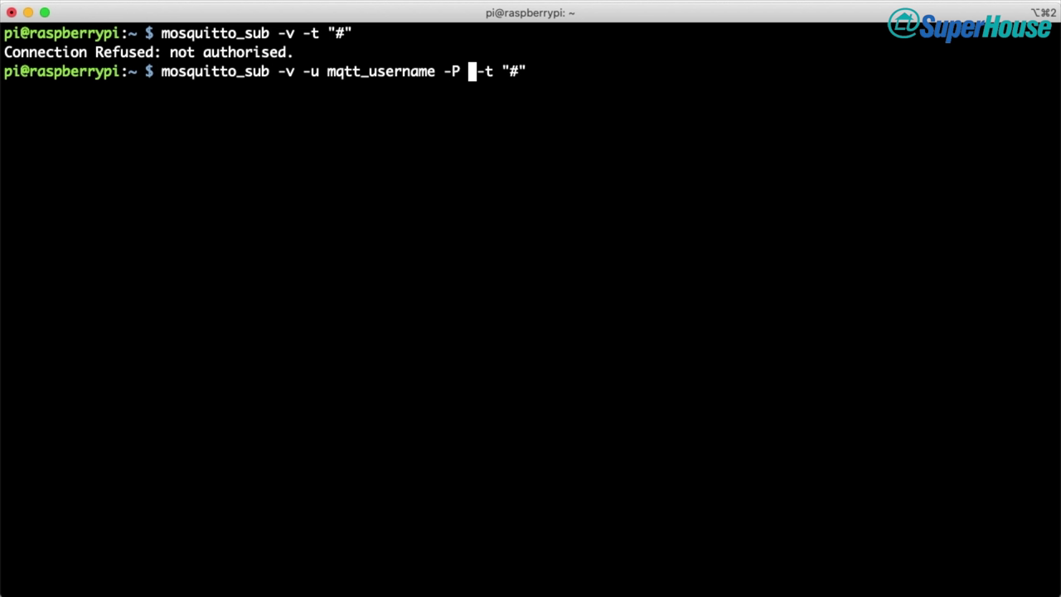
type("mqtt_password")
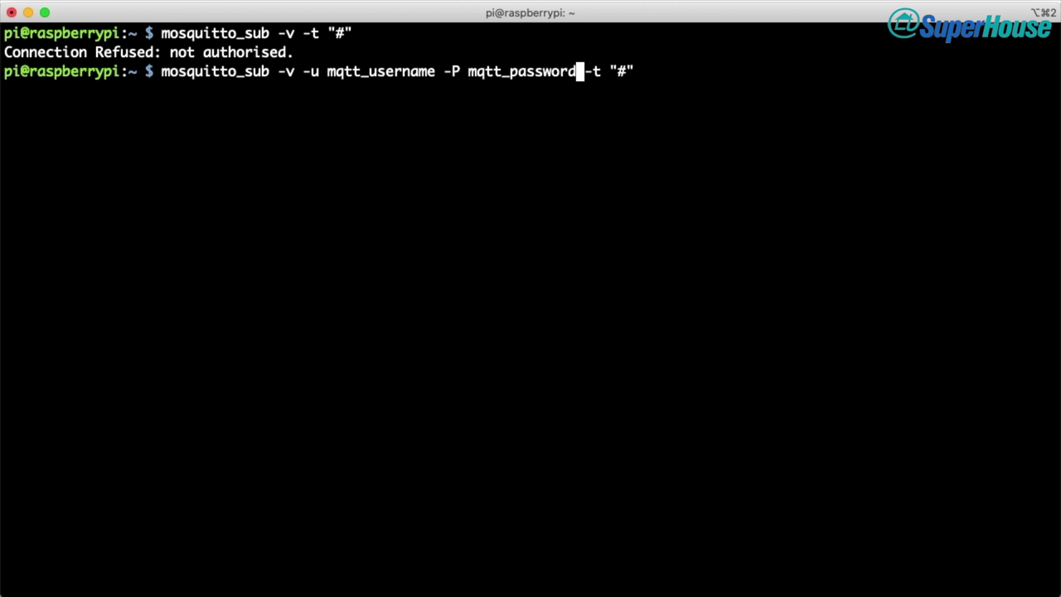
key("Return")
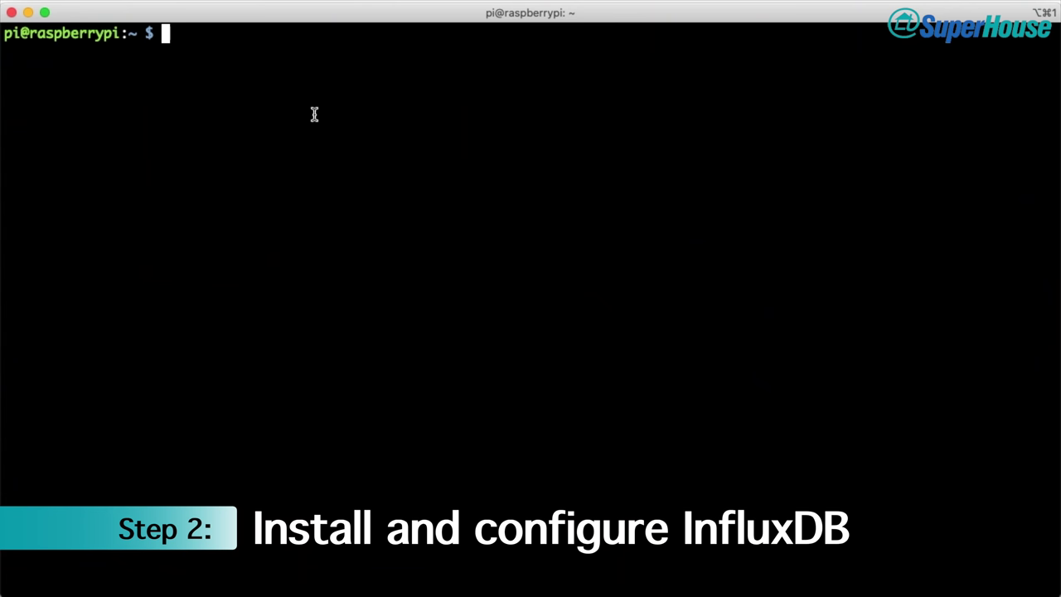
- Import the InfluxData signing key and add the InfluxDB repository to apt sources
type("wget -qO- https://repos.influxdata.com/influxdb.key | sudo apt-key add -")
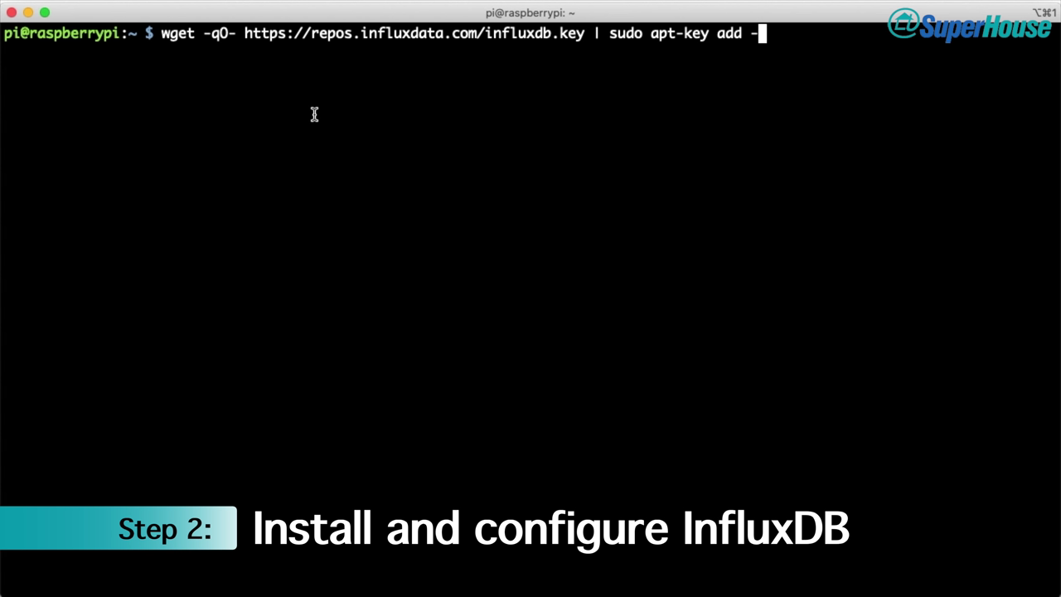
key("Return")
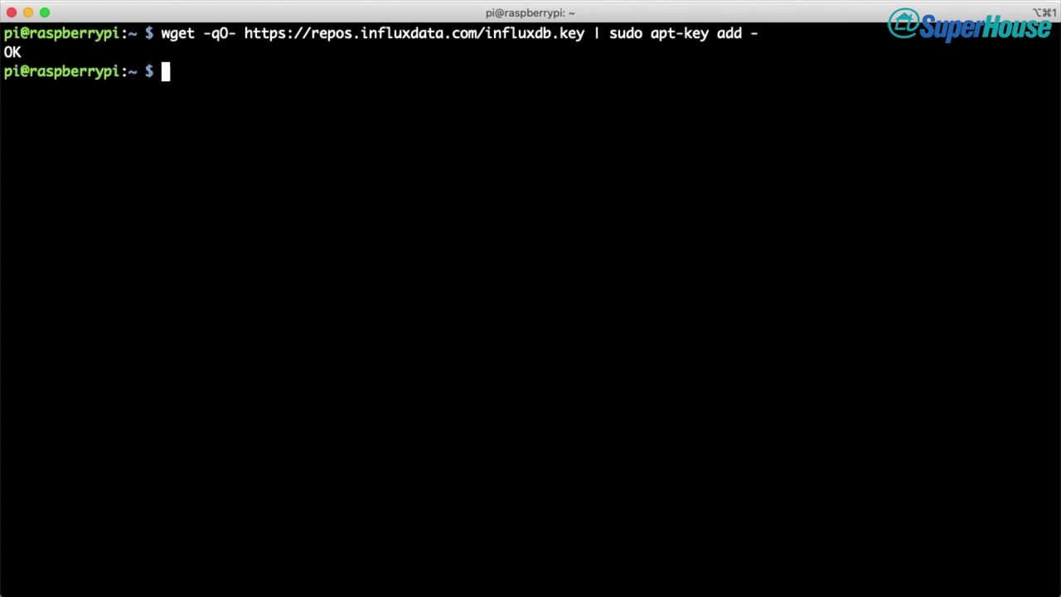
key("super+Tab")
type("echo \"deb https://repos.influxdata.com/debian stretch stable\" | sudo tee /etc/apt/sources.list.d/influxdb.list")
key("Return")
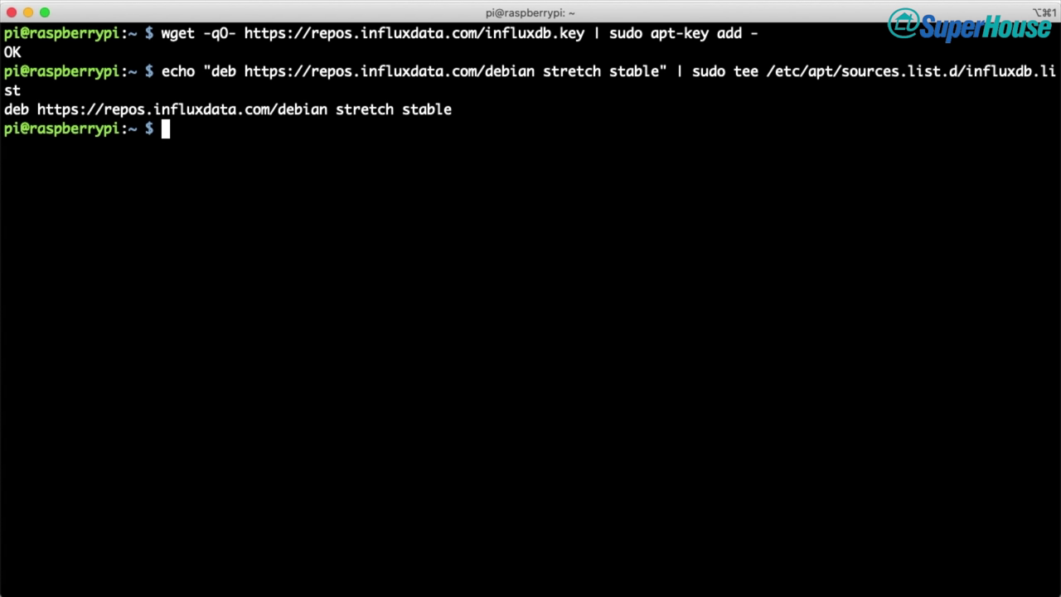
- Run sudo apt update, then install the influxdb package
type("sudo apt update")
key("Return")
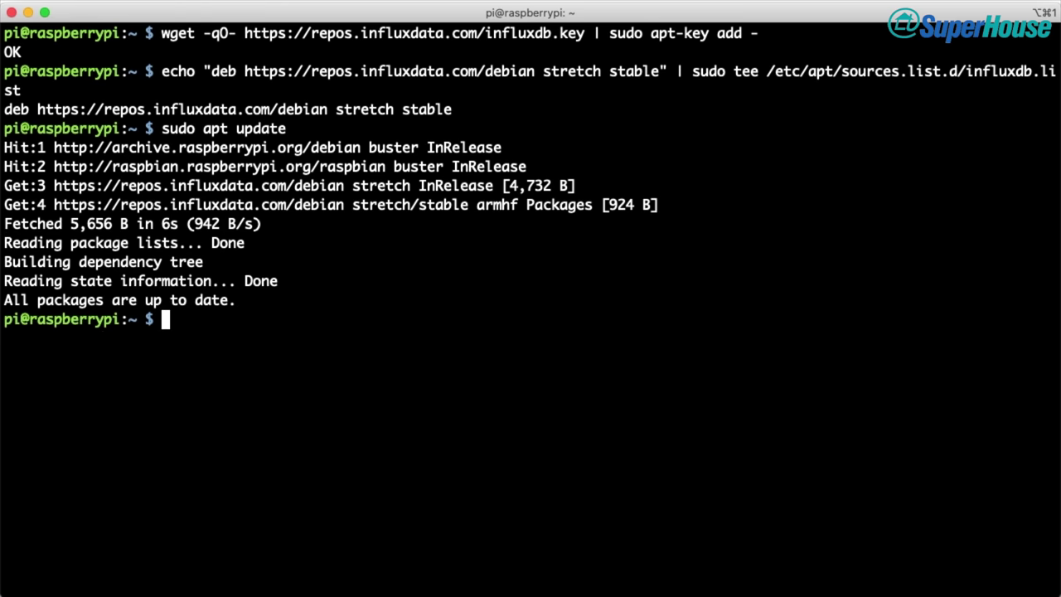
type("sudo apt ")
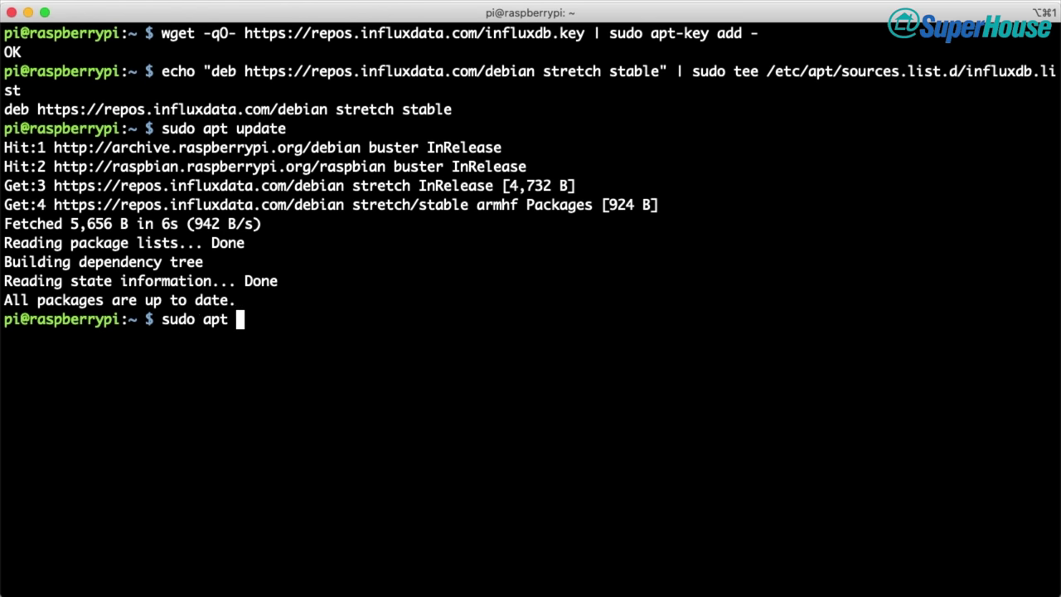
type("install influxdb")
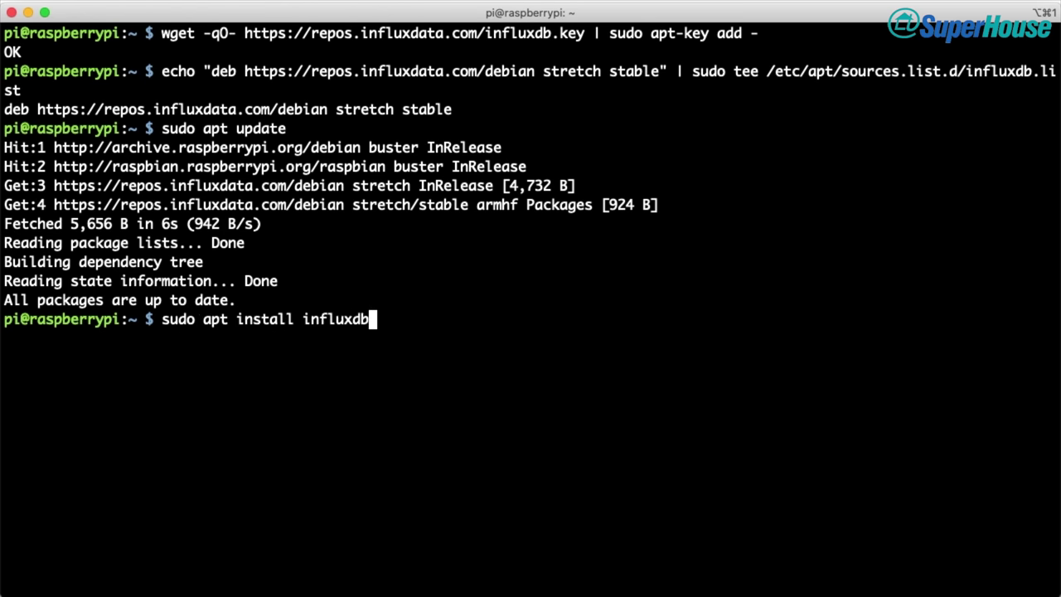
key("Return")
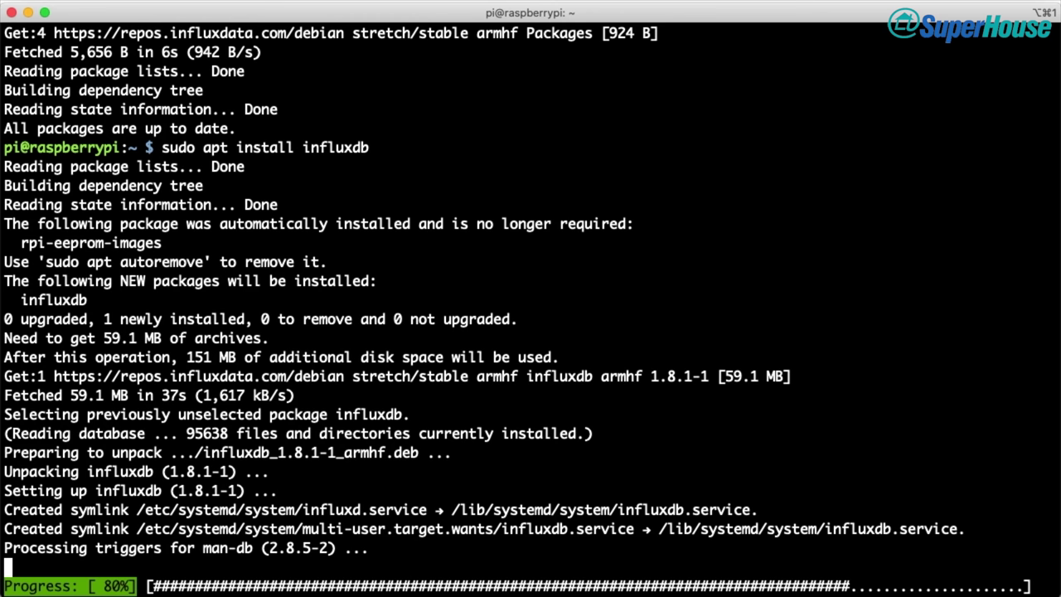
- Run sudo systemctl unmask, enable and start for the influxdb service
type("sudo systemctl unmask influxdb")
key("Return")
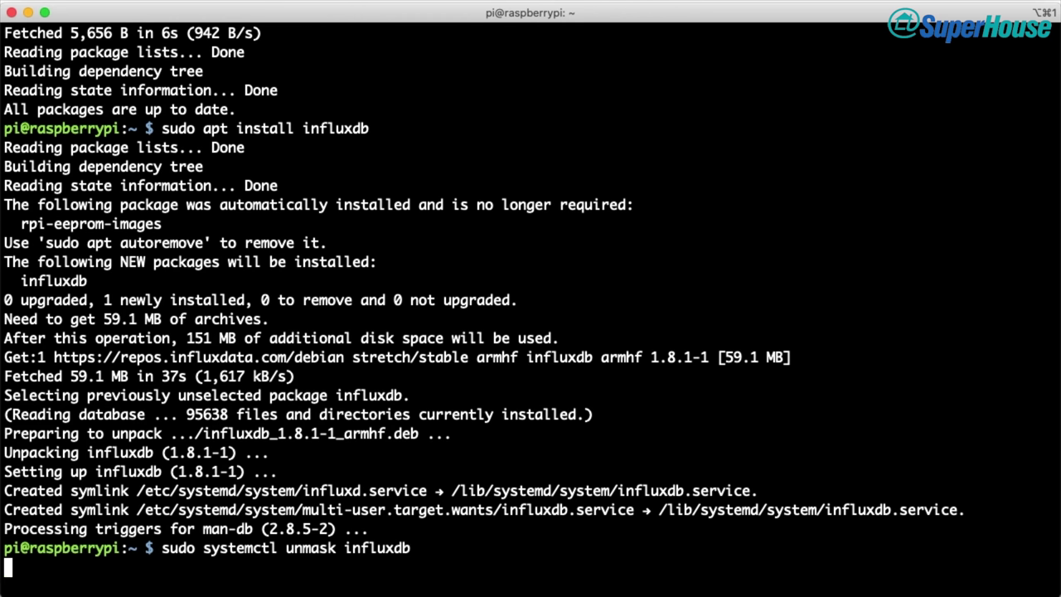
type("sudo systemctl enable influxdb")
key("Return")
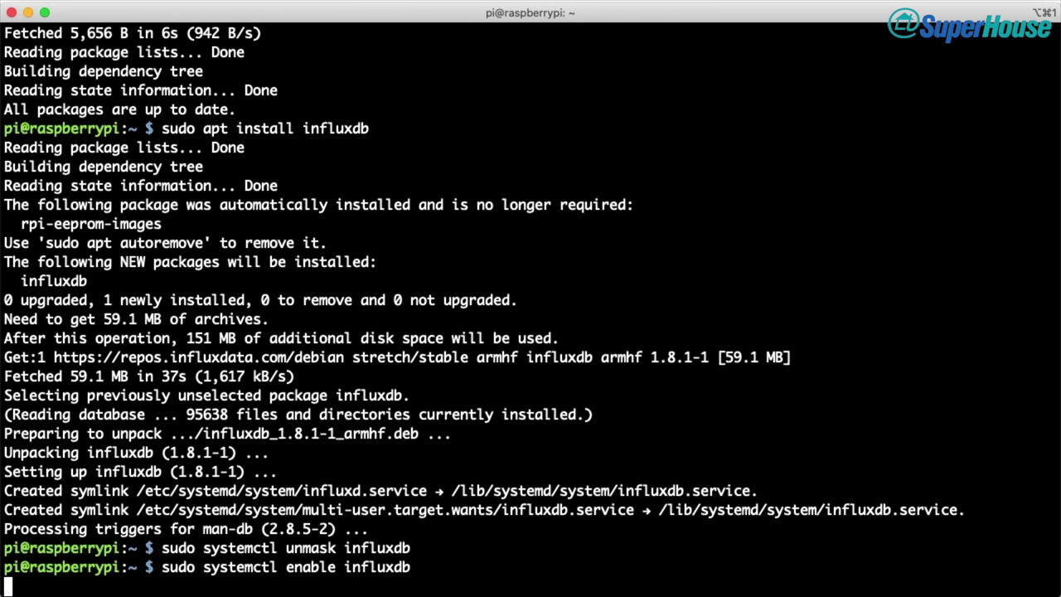
type("sudo systemctl start influxdb")
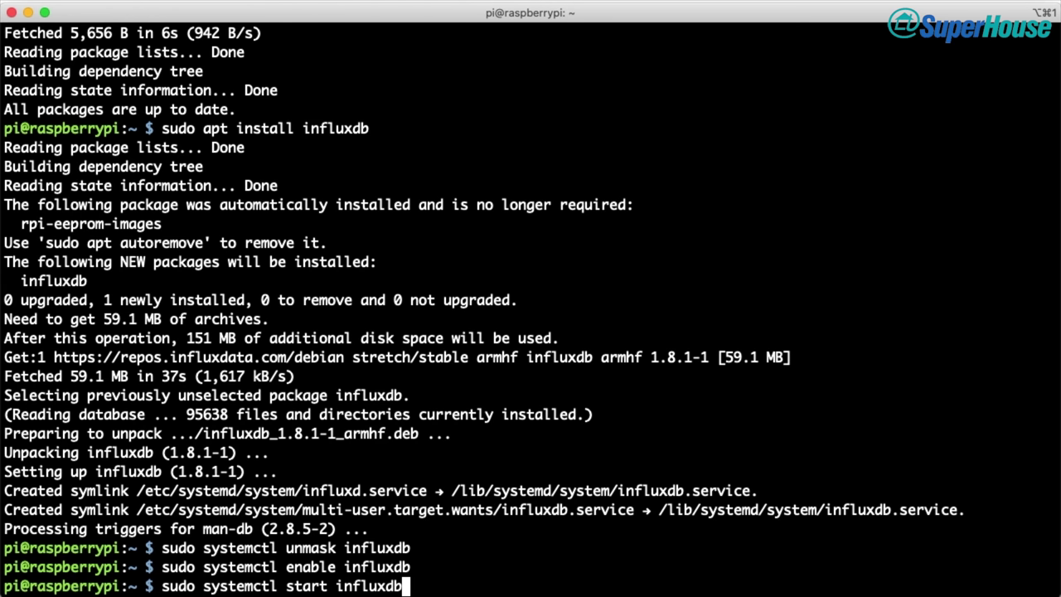
key("Return")
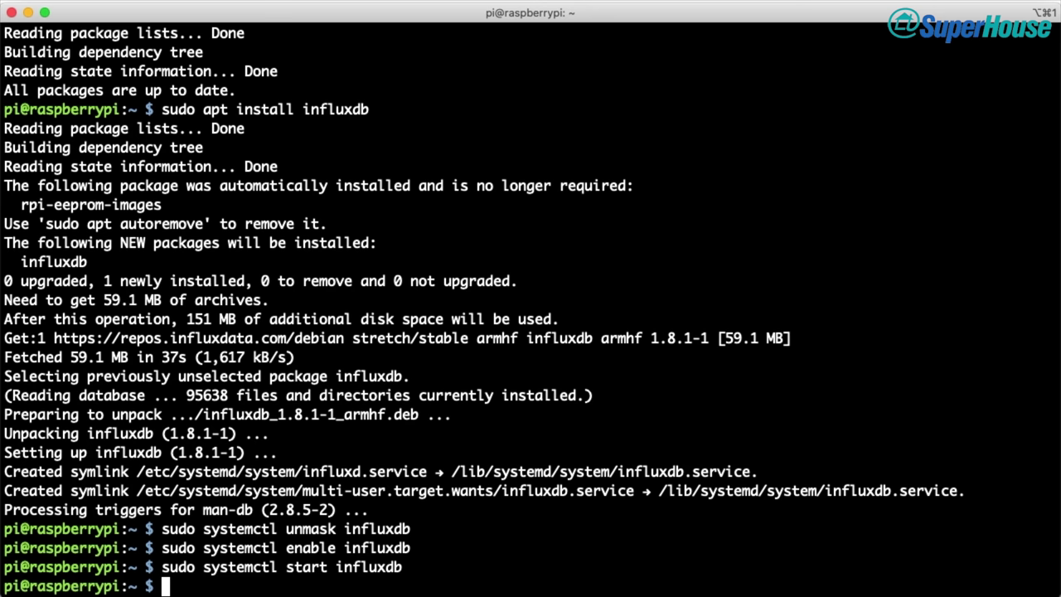
- In the influx shell, create user admin with a password and all privileges, then exit
type("influx")
key("Return")
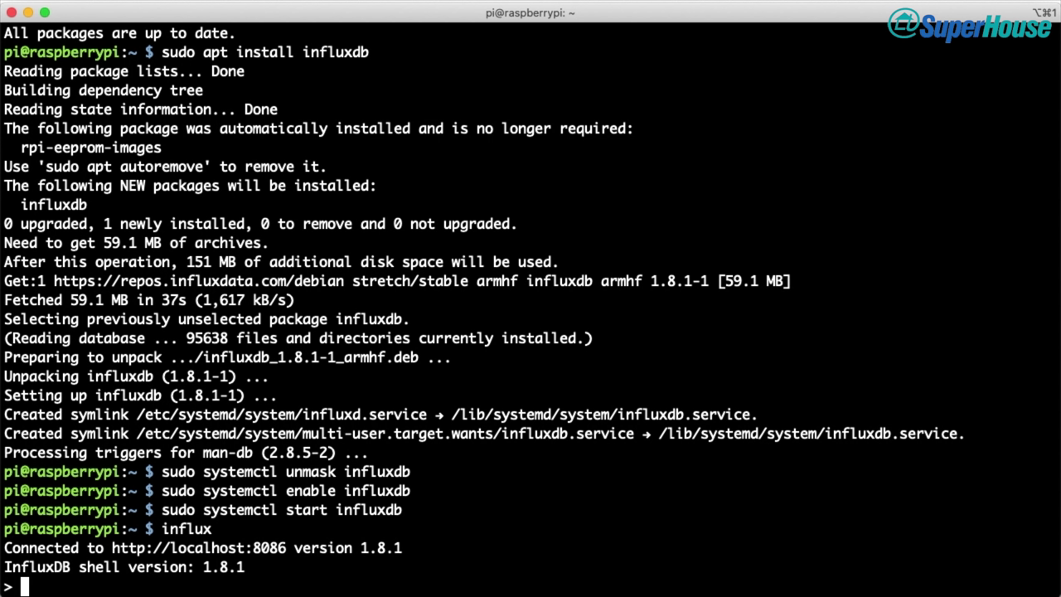
type("CREATE USER admin WI")
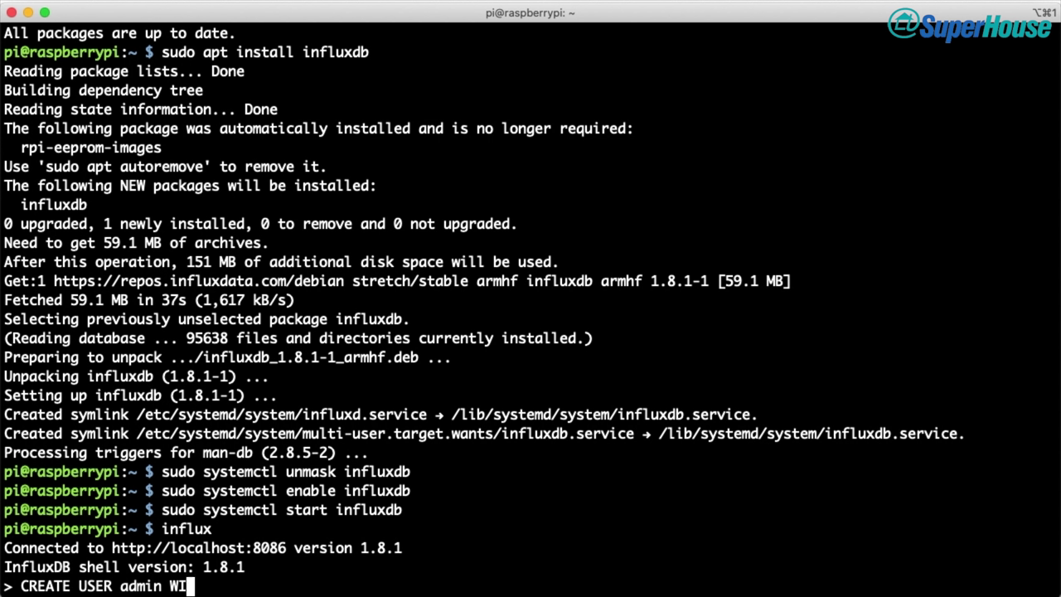
type("TH PASSWORD 'adminpassword")
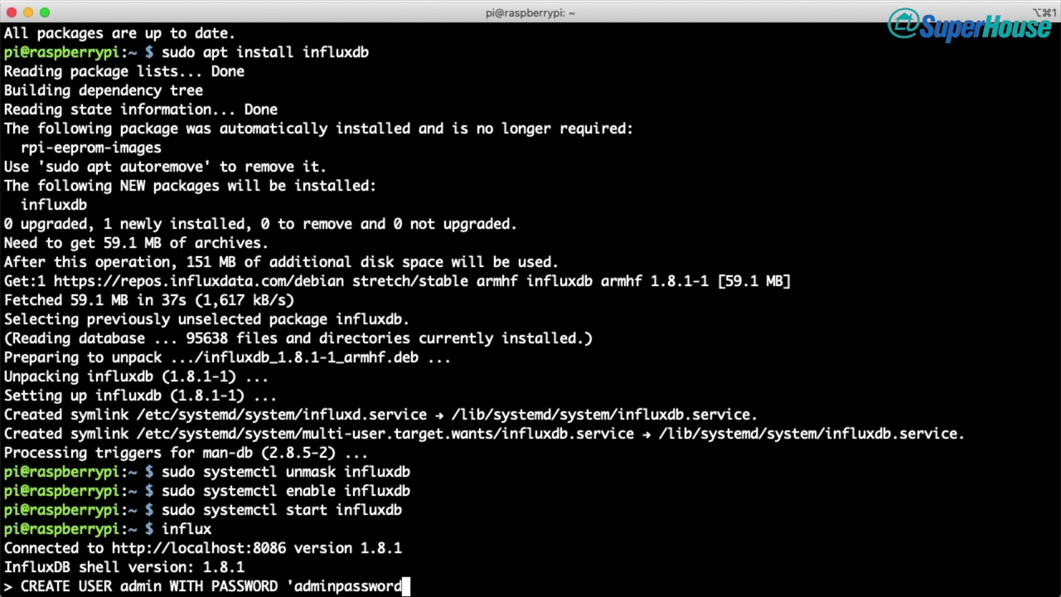
type("' WITH ALL PRIVIL")
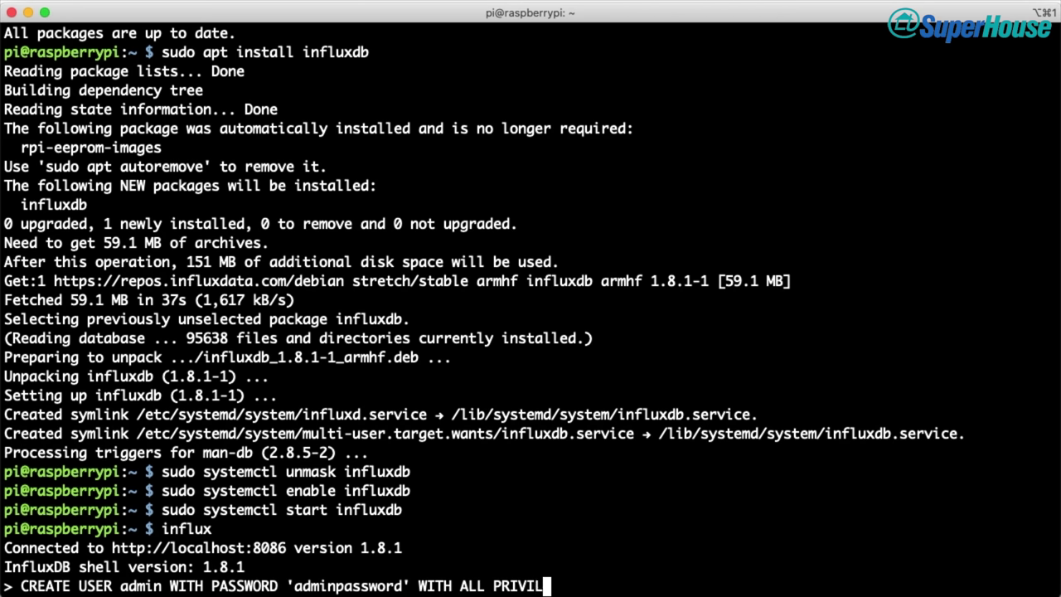
type("EGES")
key("Return")
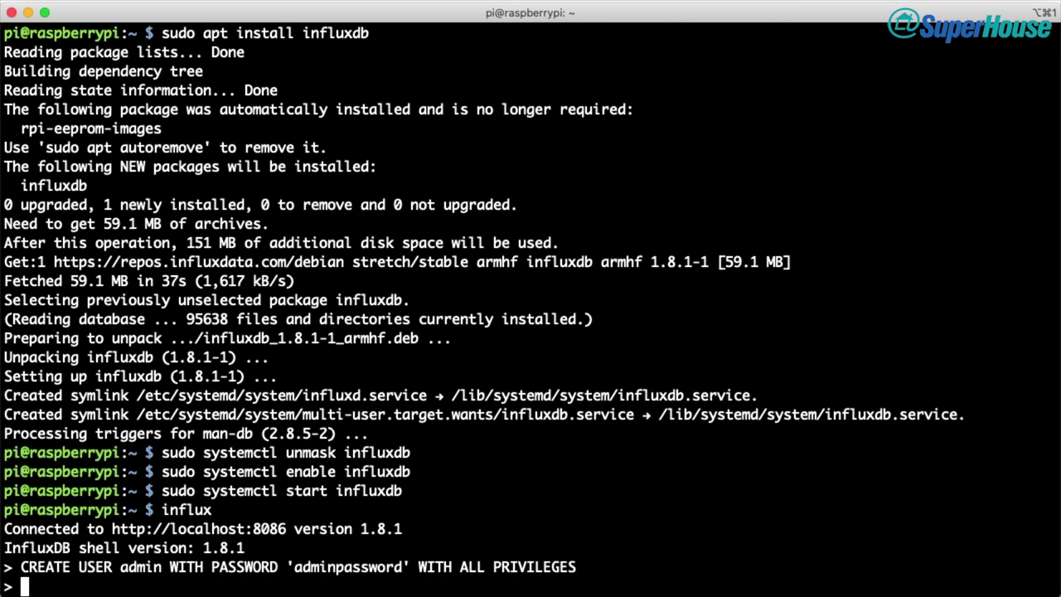
type("exit")
key("Return")
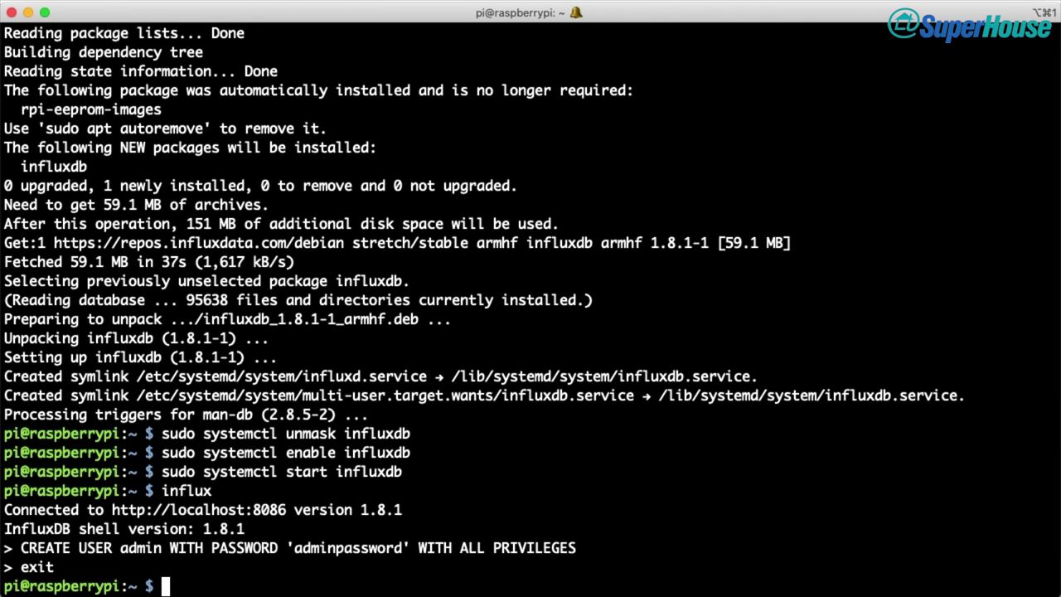
- Open /etc/influxdb/influxdb.conf in nano and find the [http] section
type("sudo nano")
type(" /e")
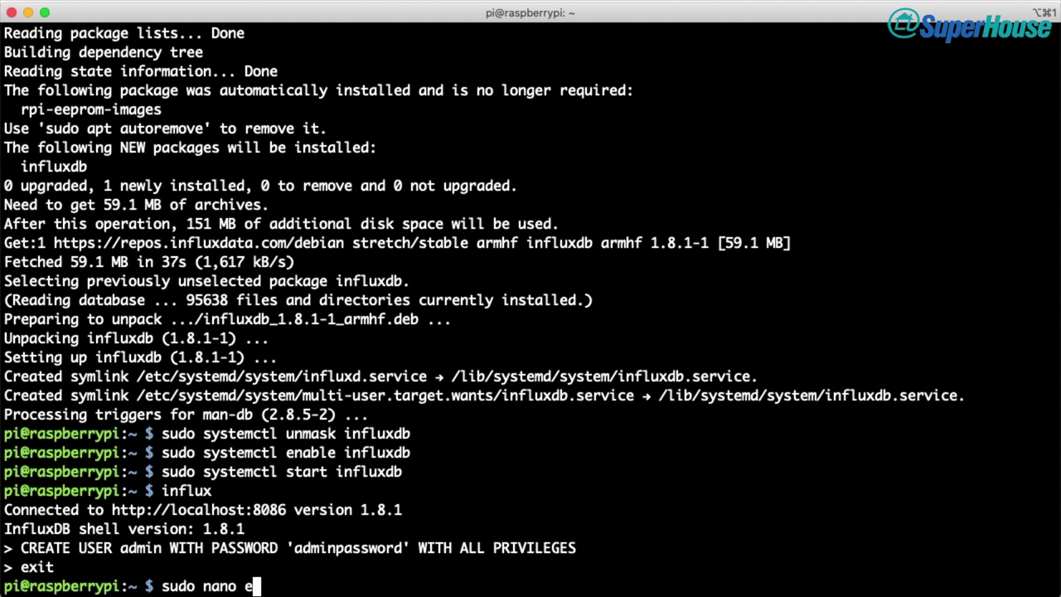
key("BackSpace")
type("/etc/inf")
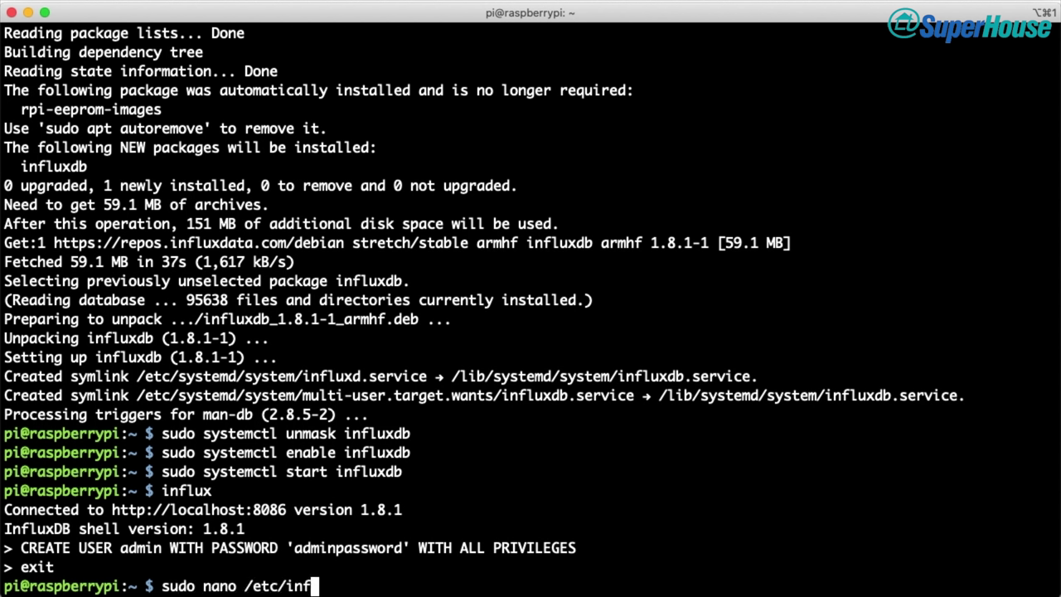
key("Tab")
type("inf")
key("Tab")
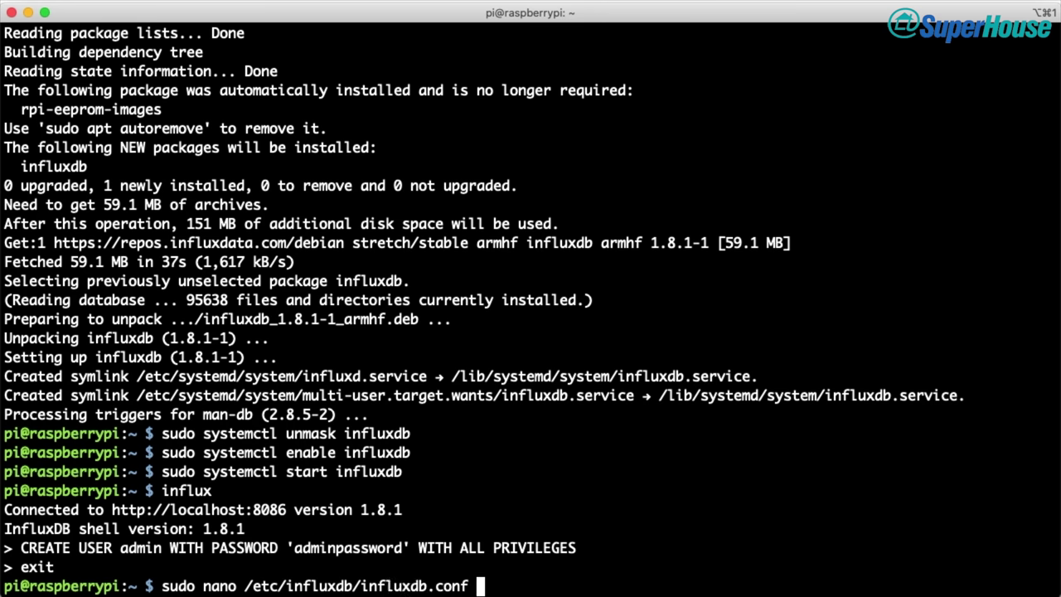
key("Return")
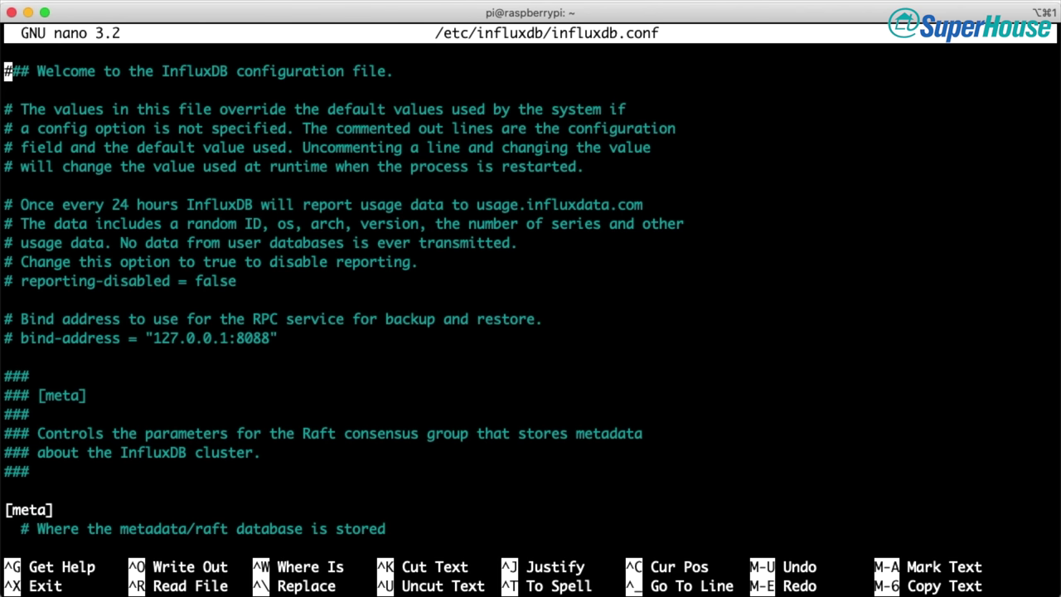
key("ctrl+w")
type("http")
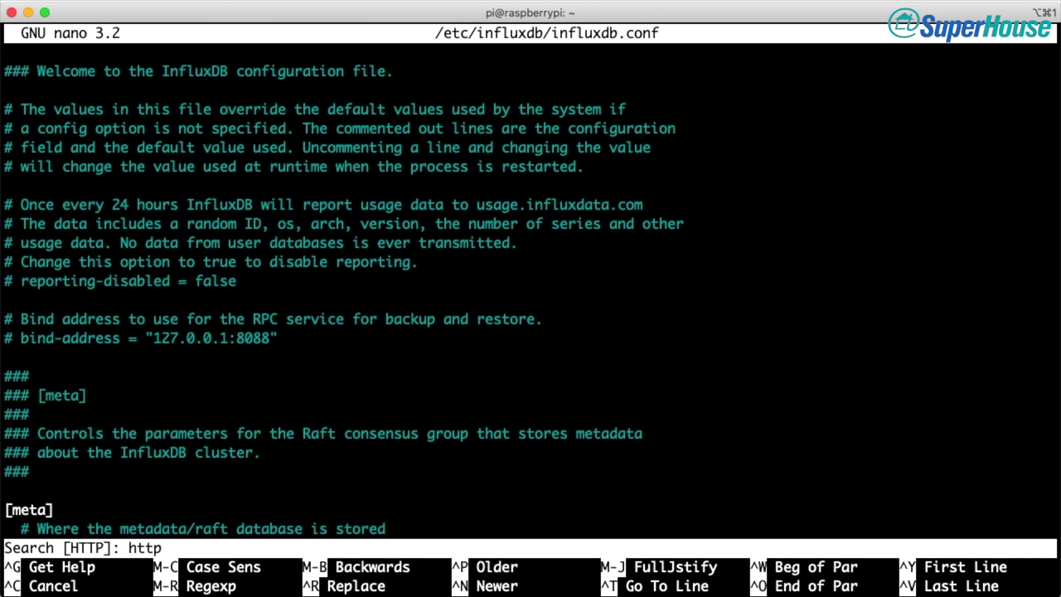
key("Return")
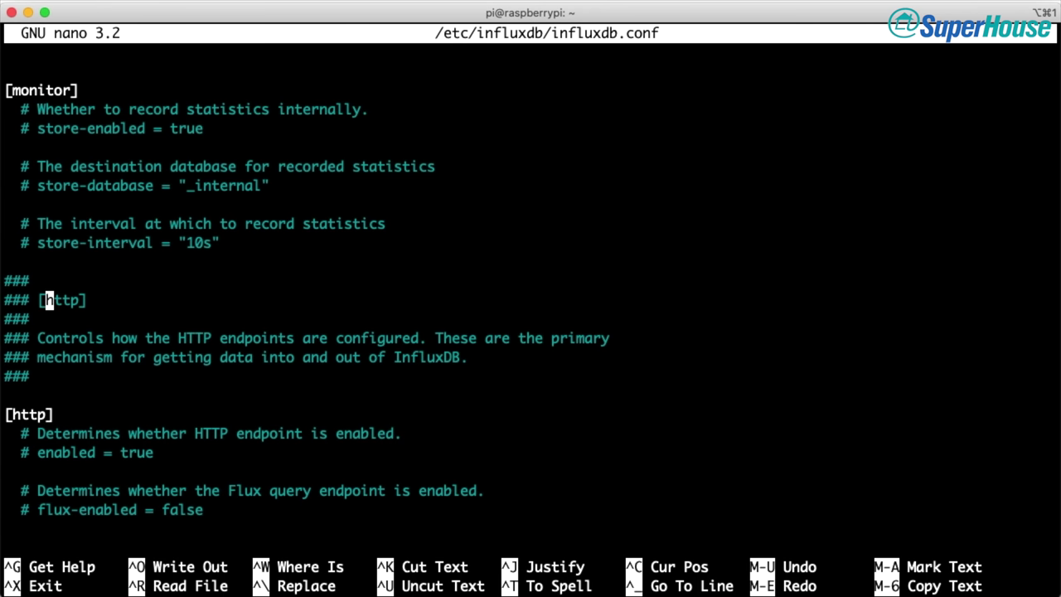
- Add auth-enabled, pprof-enabled, pprof-auth-enabled and ping-auth-enabled = true under [http], and save
key("Down")
key("Down")
key("Down")
key("Down")
key("Down")
key("End")
key("Return")
key("Return")
key("Return")
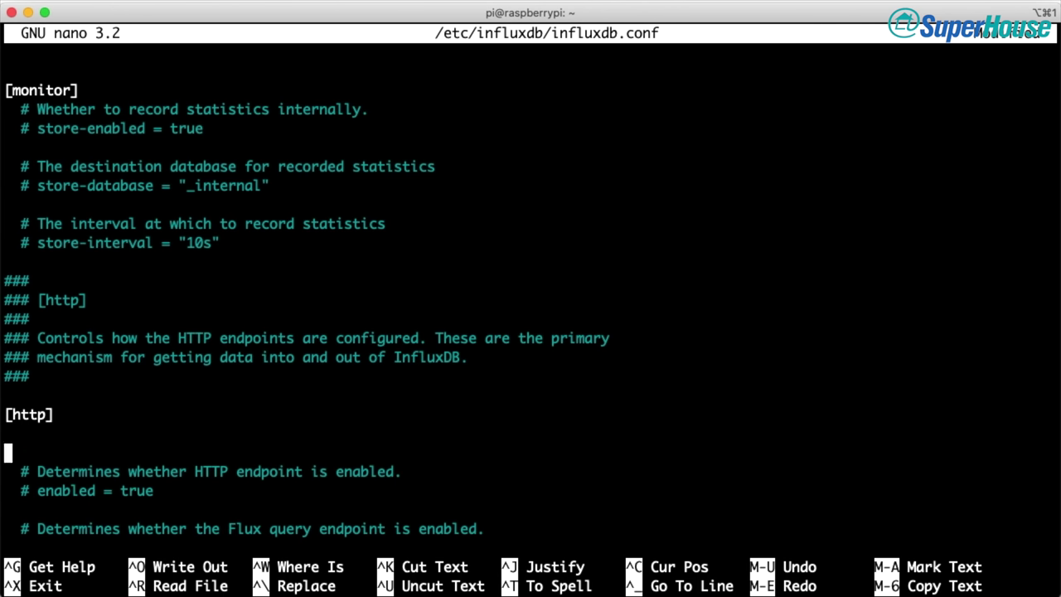
type("auth-enabled = true pprof-enabled = true pprof-auth-enabled = true ping-auth-enabled = true")
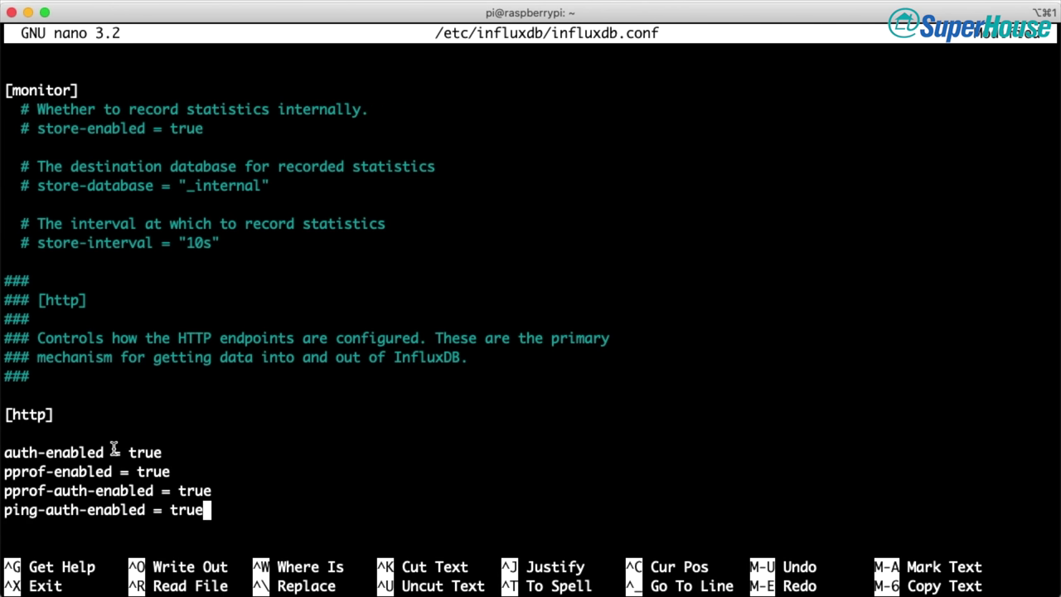
key("Down")
key("Down")
key("ctrl+x")
key("y")
key("Return")
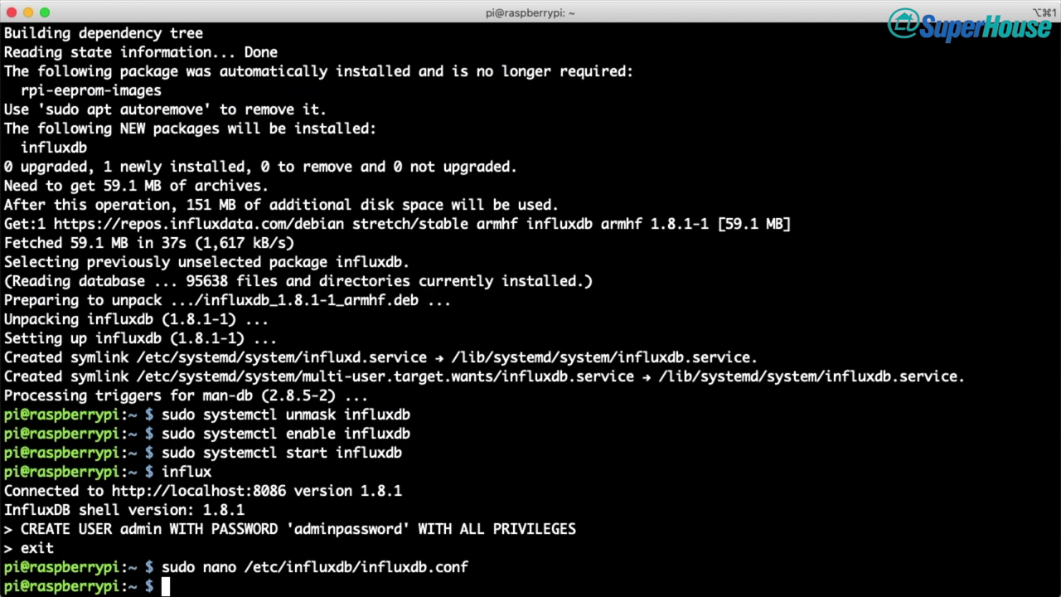
- Restart the influxdb service, then open the influx shell as user admin with the admin password
type("sudo systemc")
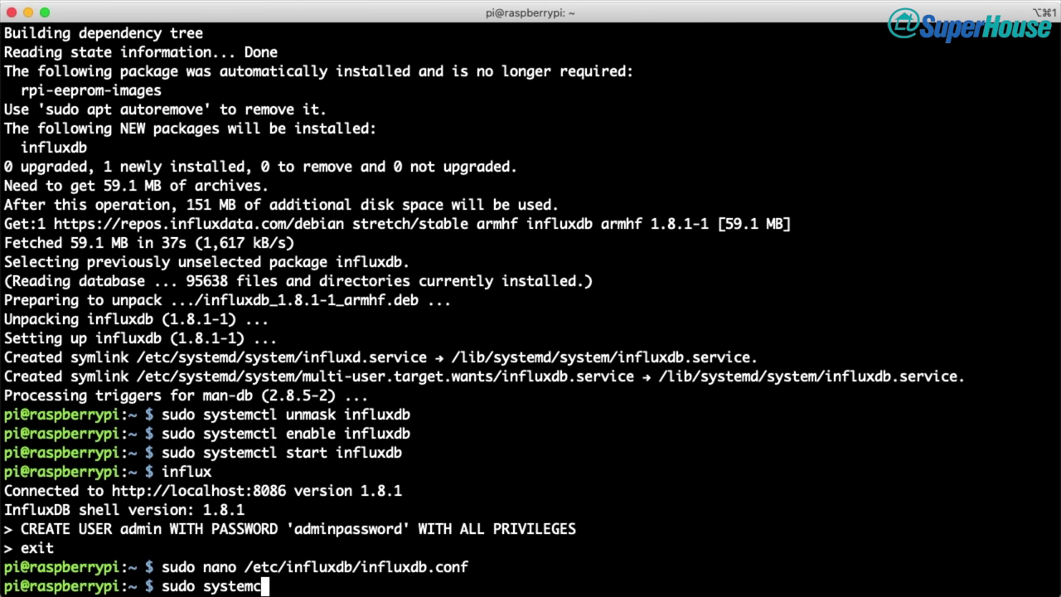
type("tl resta")
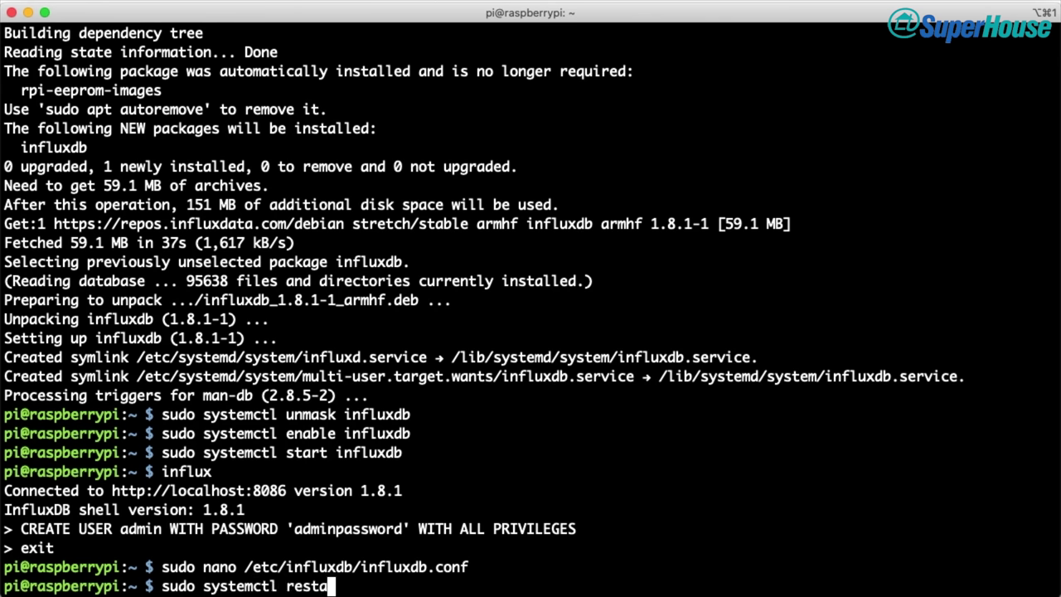
type("rt influxdb")
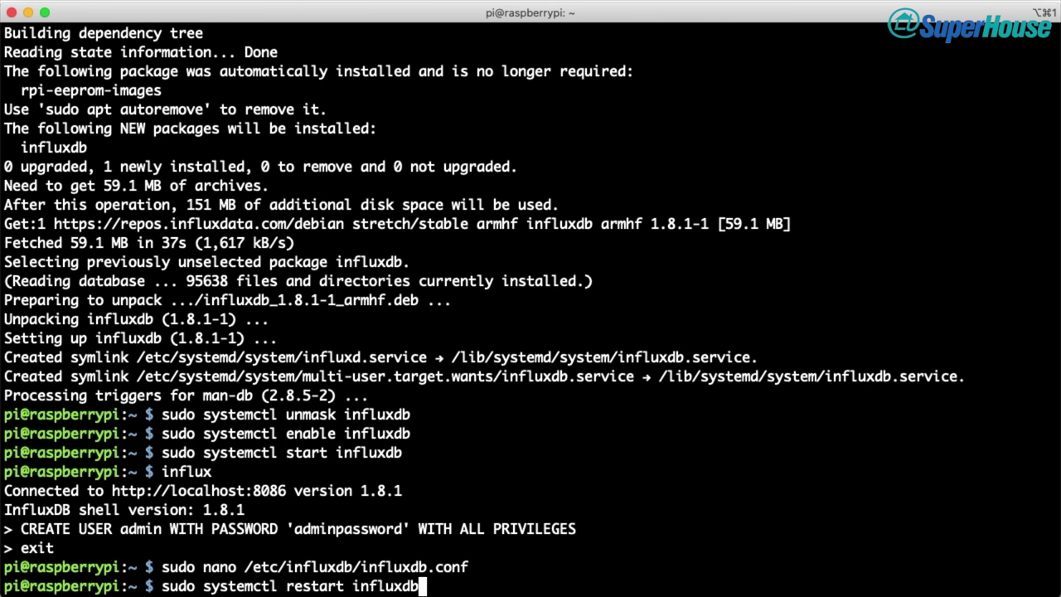
key("Return")
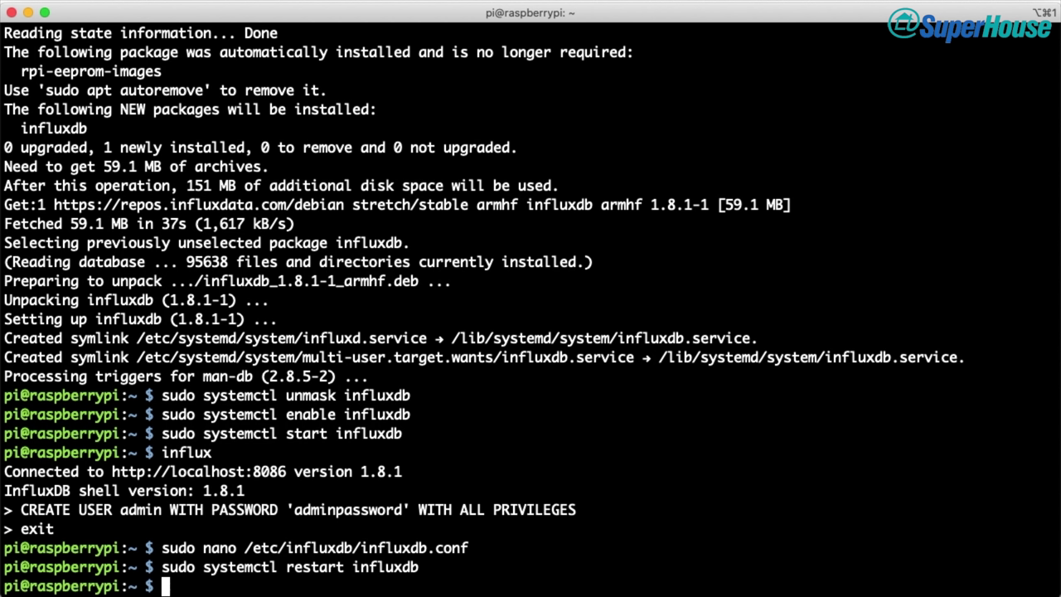
type("influx ")
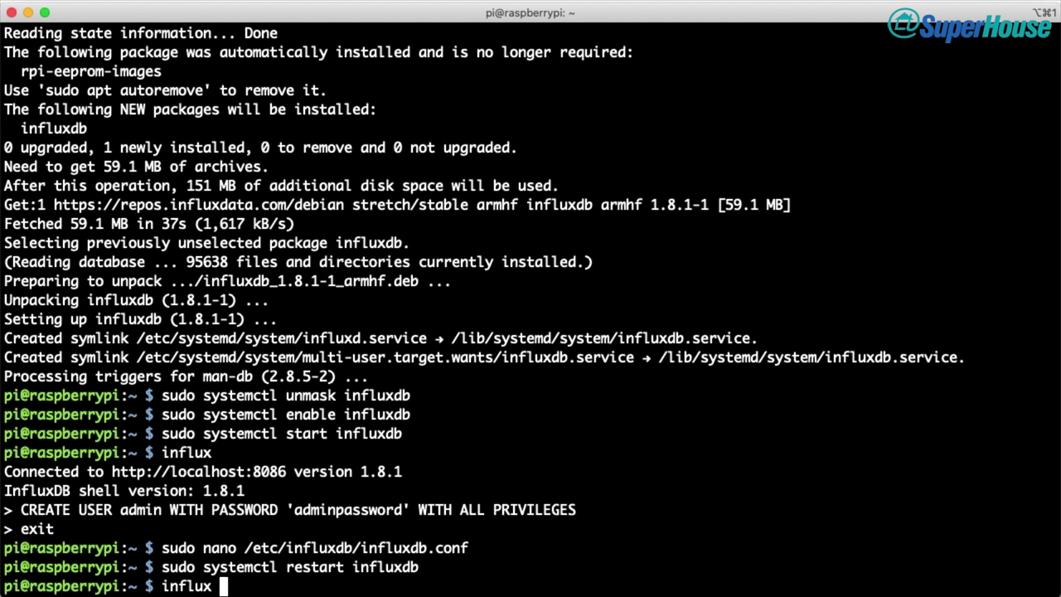
type("-username ad")
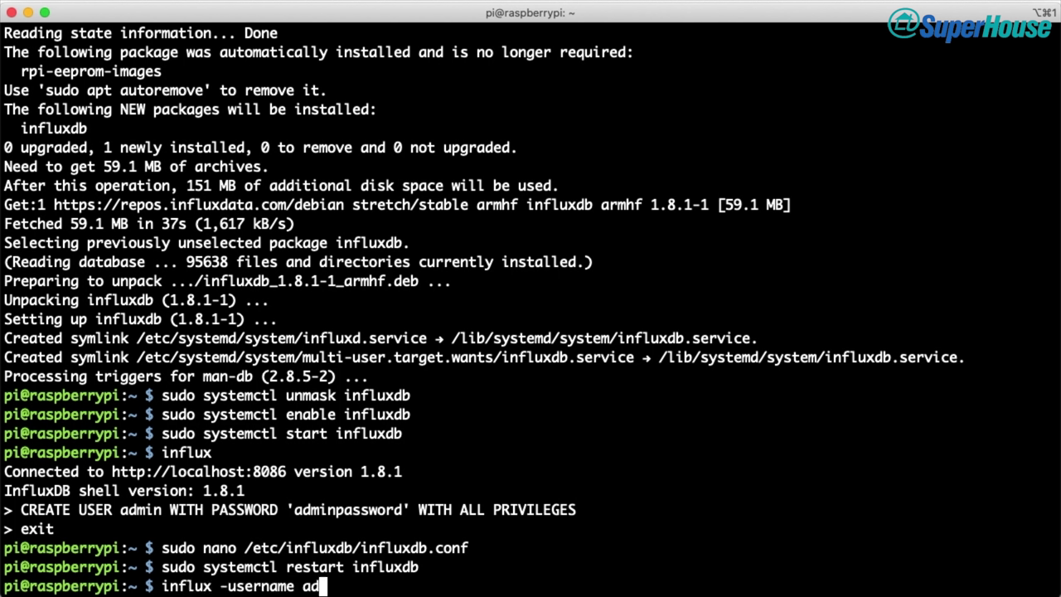
type("min -password ")
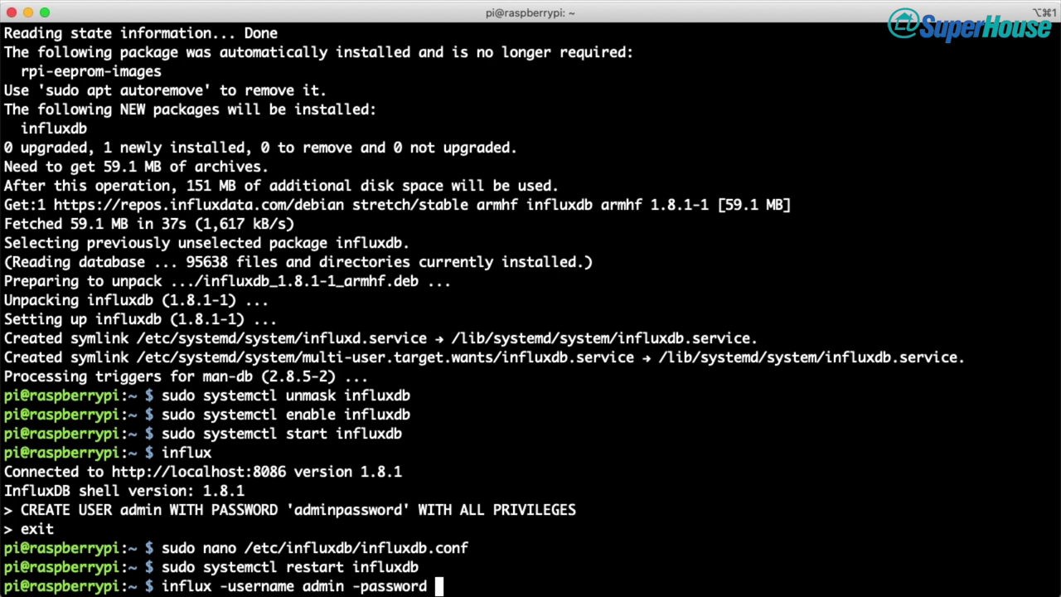
type("adminpassword")
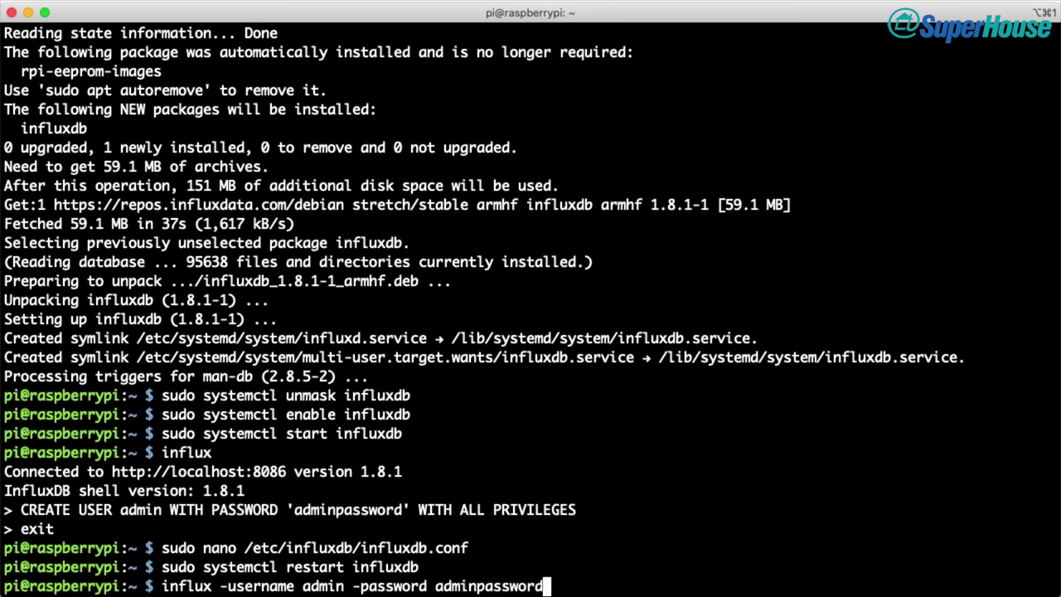
key("Return")
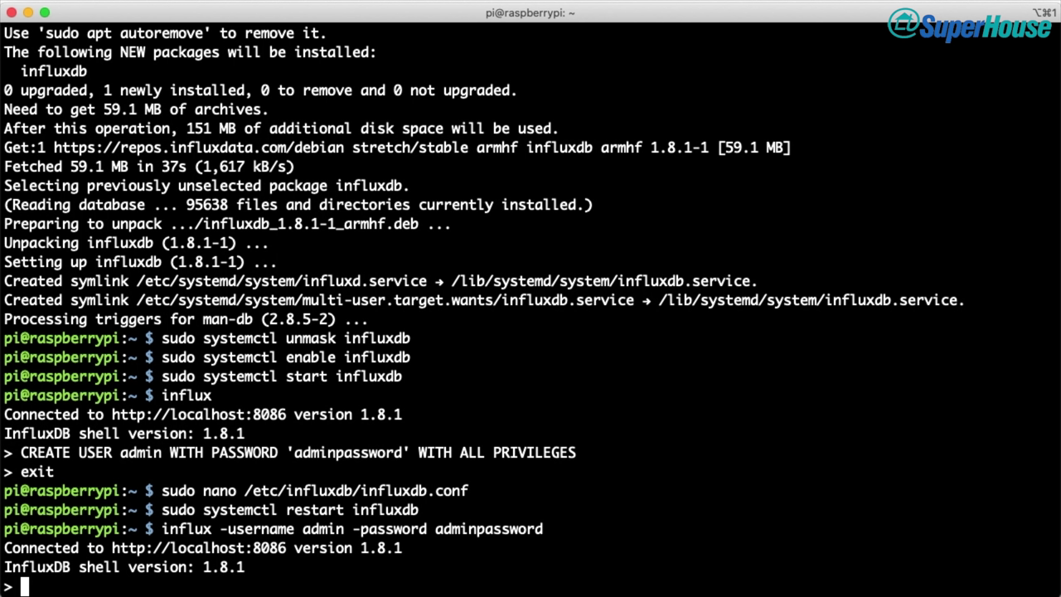
- Run CREATE DATABASE sensors in the influx shell, then exit to the Pi prompt
type("CREATE S")
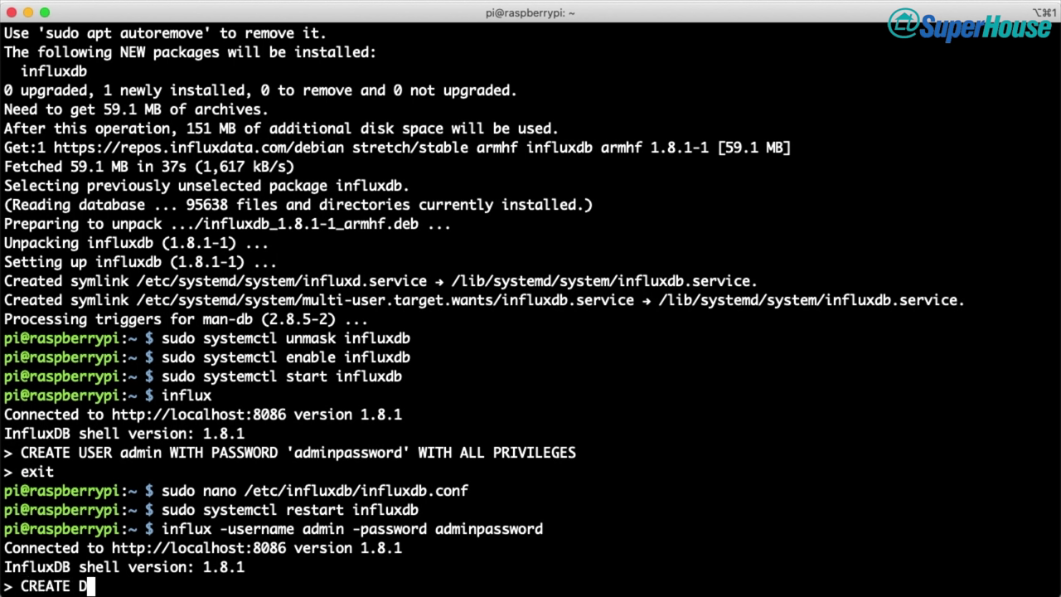
key("ctrl+u")
type("CREATE DATABASE ses")
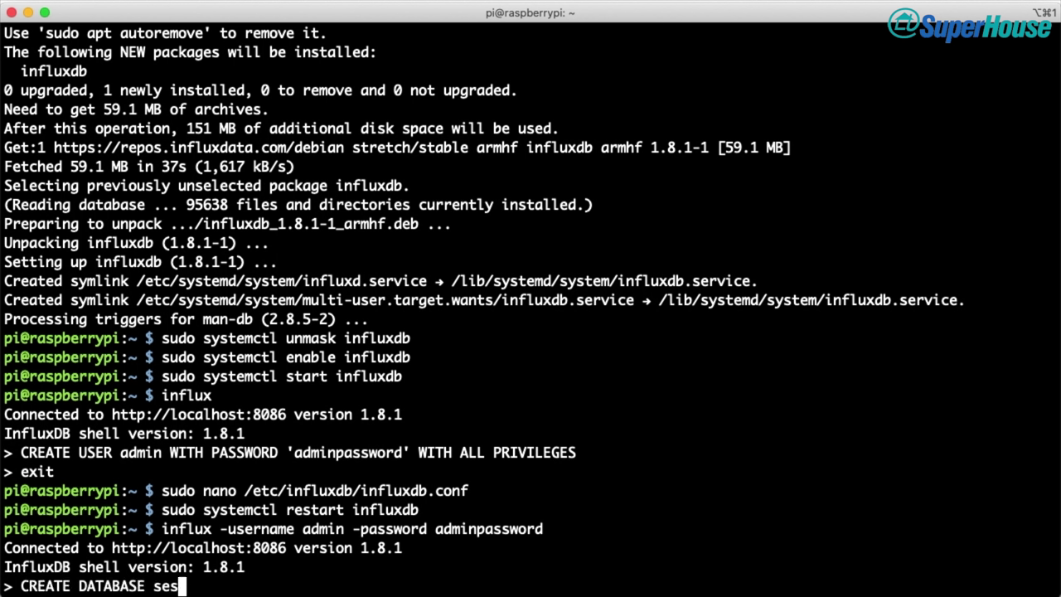
key("BackSpace")
type("nsors")
key("Return")
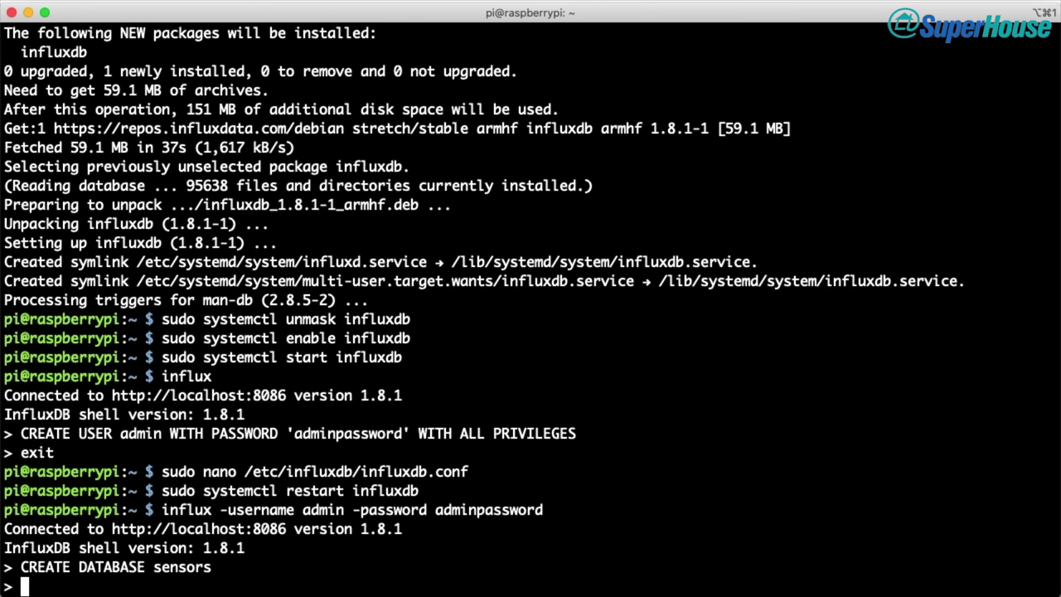
type("exit")
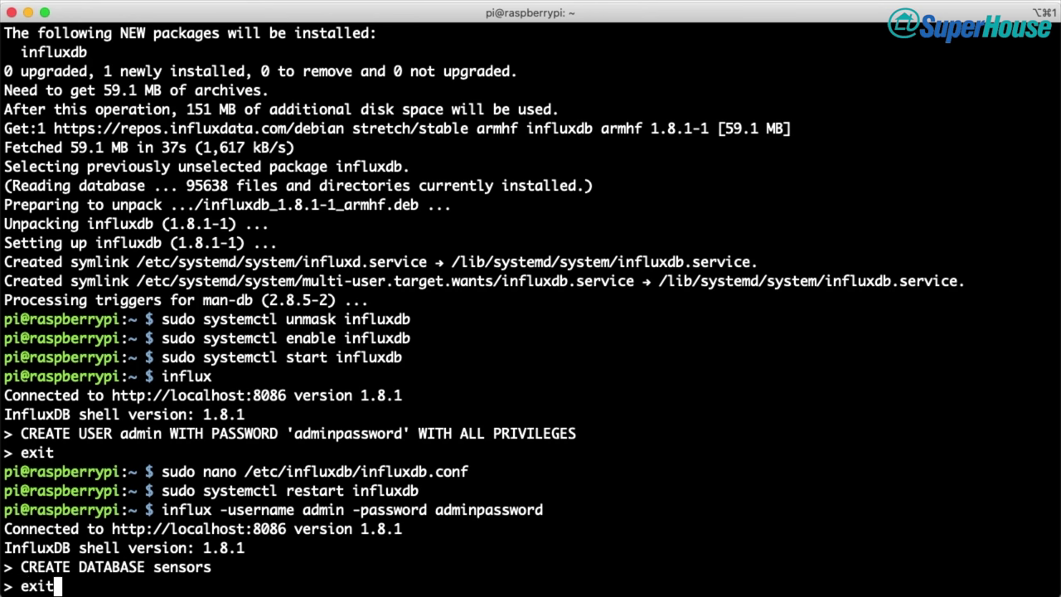
key("Return")
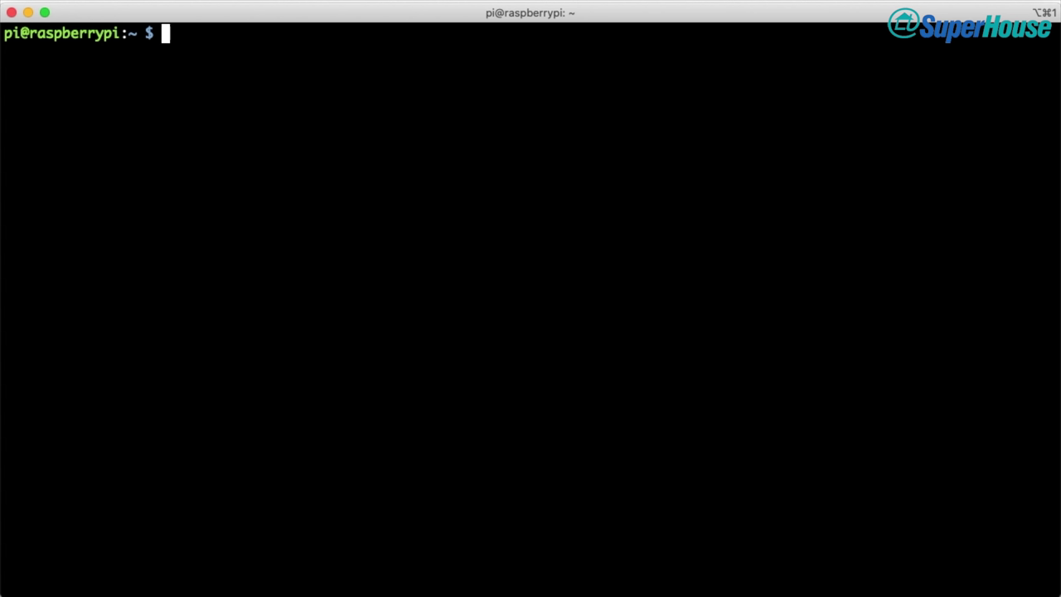
- Install build-essential and git, then run the update-nodejs-and-nodered script and confirm with yes
type("sudo apt in")
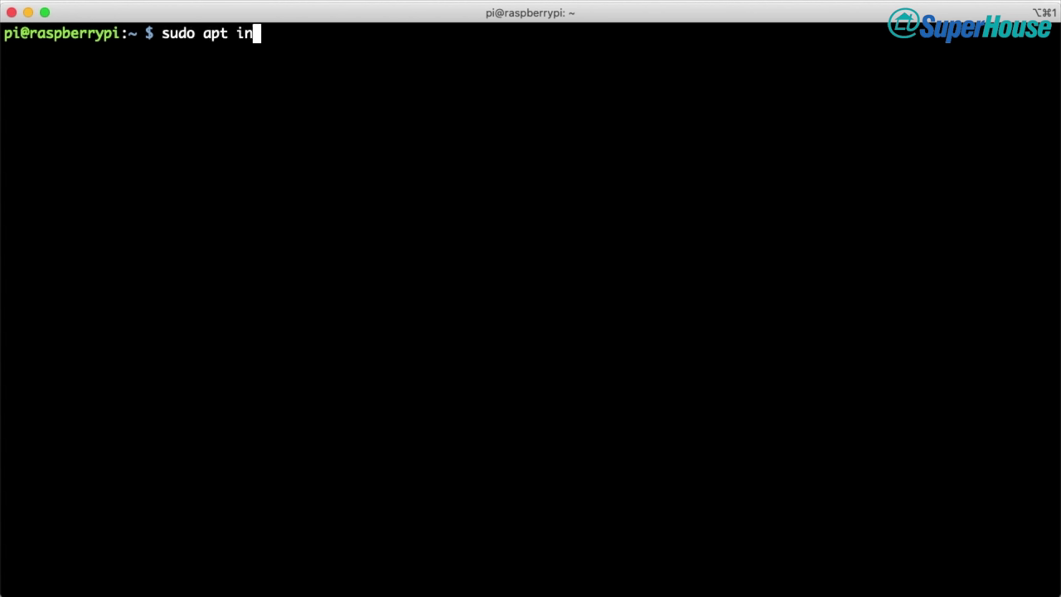
type("stall build-ess")
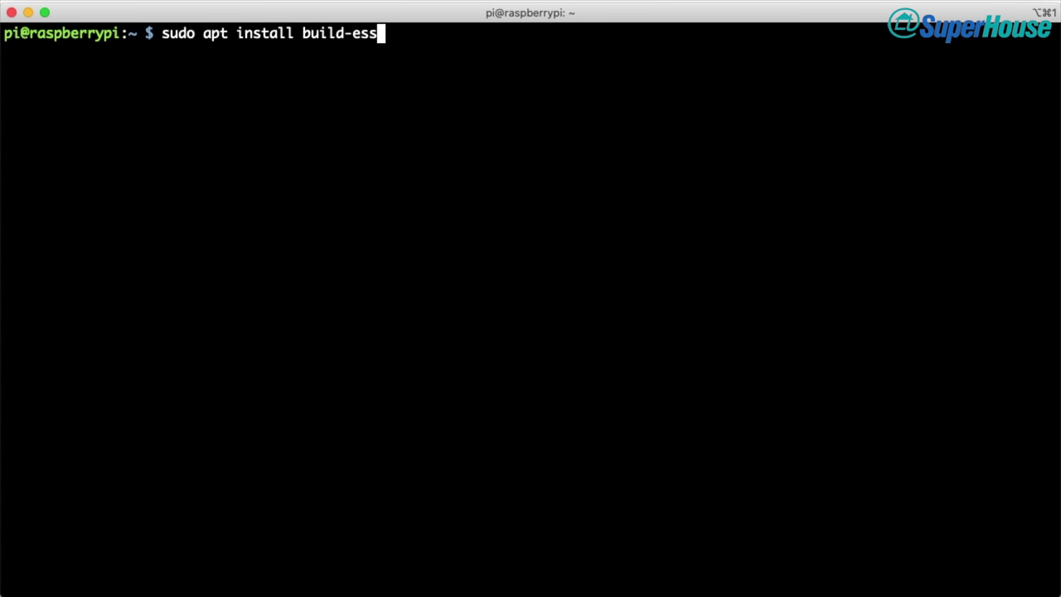
type("ential git")
key("Return")
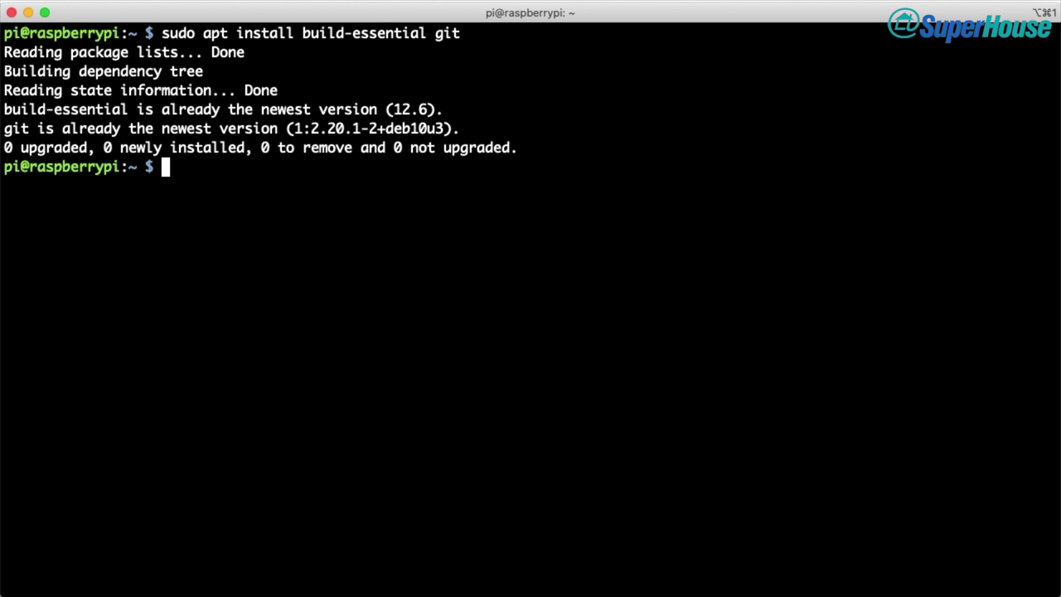
type("bash <(curl -sL https://raw.githubusercontent.com/node-red/linux-installers/master/deb/update-nodejs-and-nodered)")
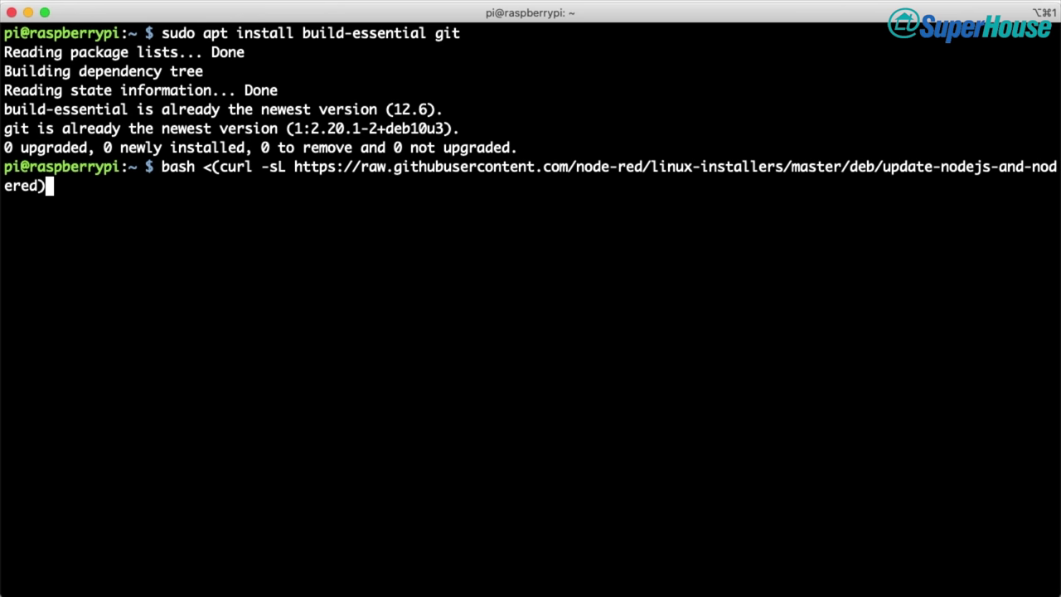
key("Return")
type("y")
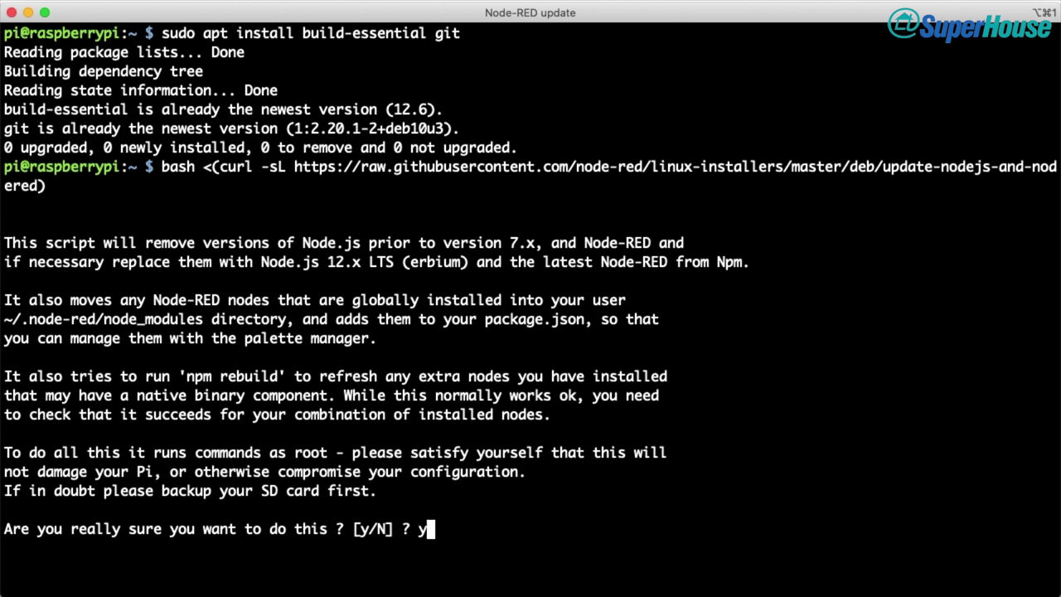
type("y")
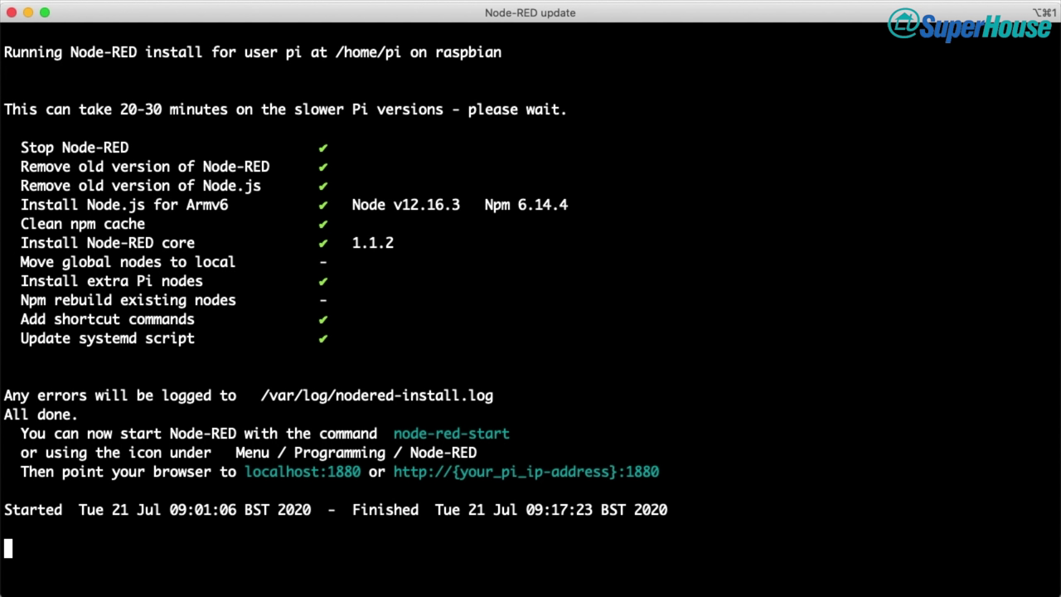
- Enable nodered.service at boot and start it with systemctl
type("sudo systemctl ")
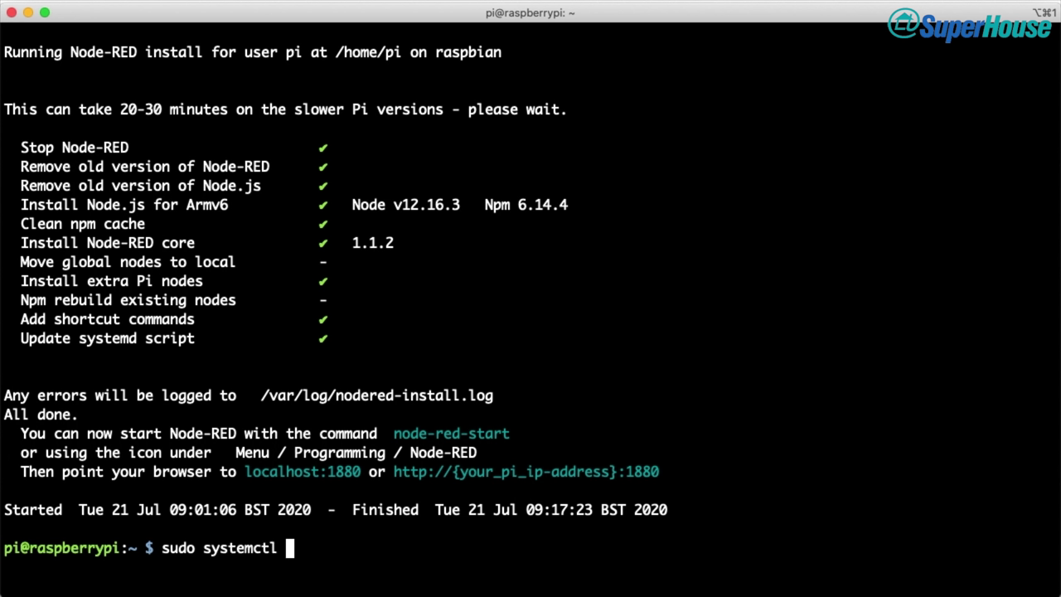
type("enable node")
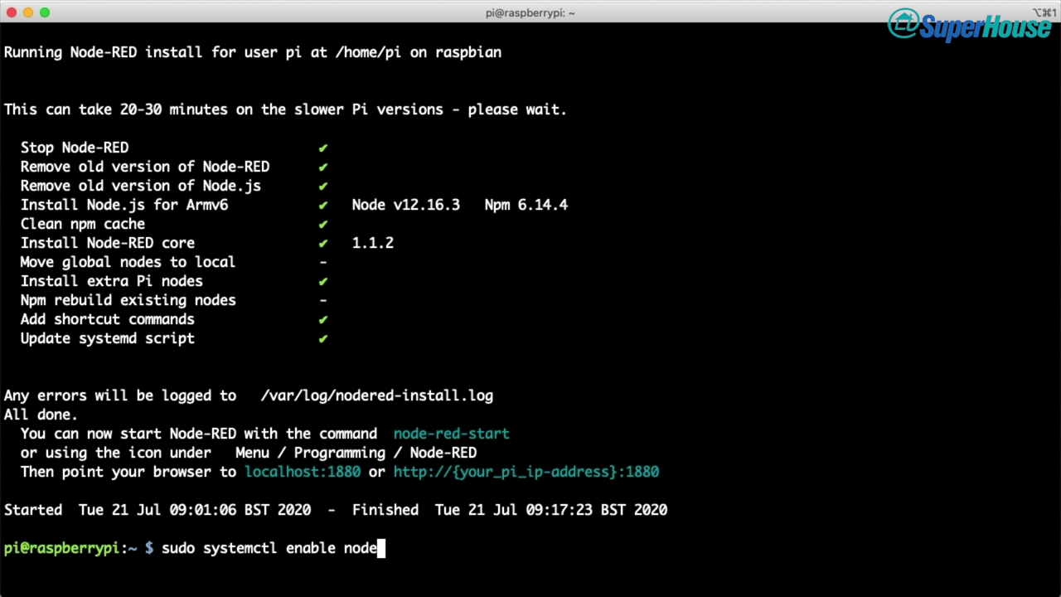
type("red.")
type("service")
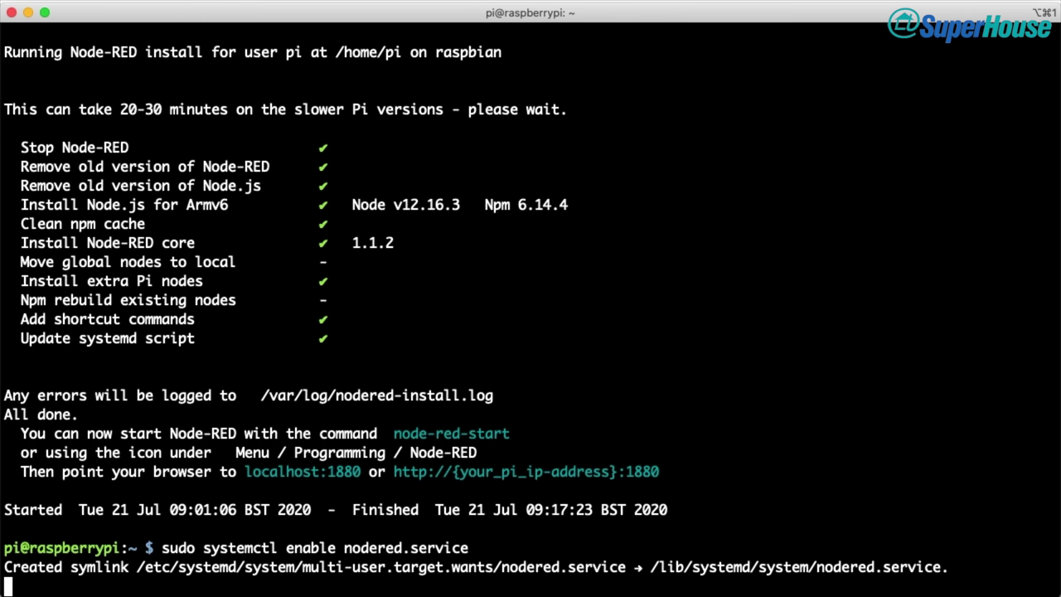
type("sudo systemc")
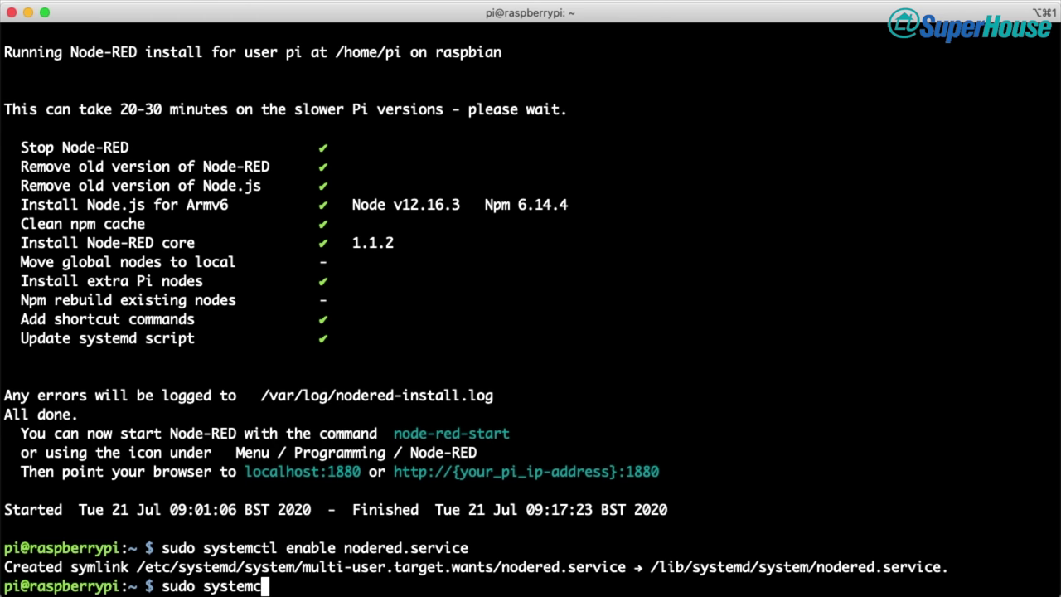
type("tl start")
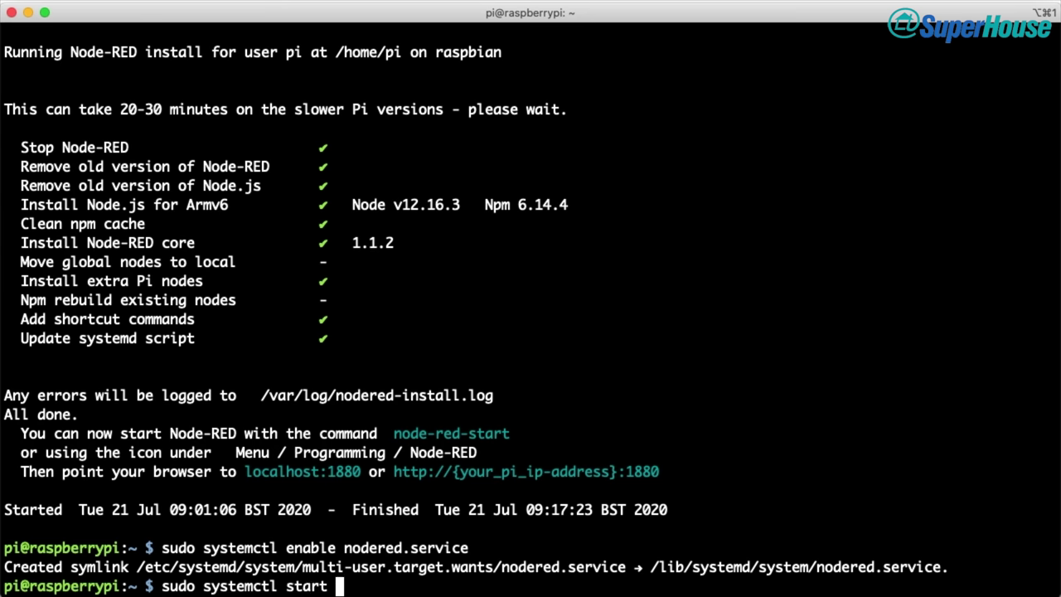
type(" nodered.service")
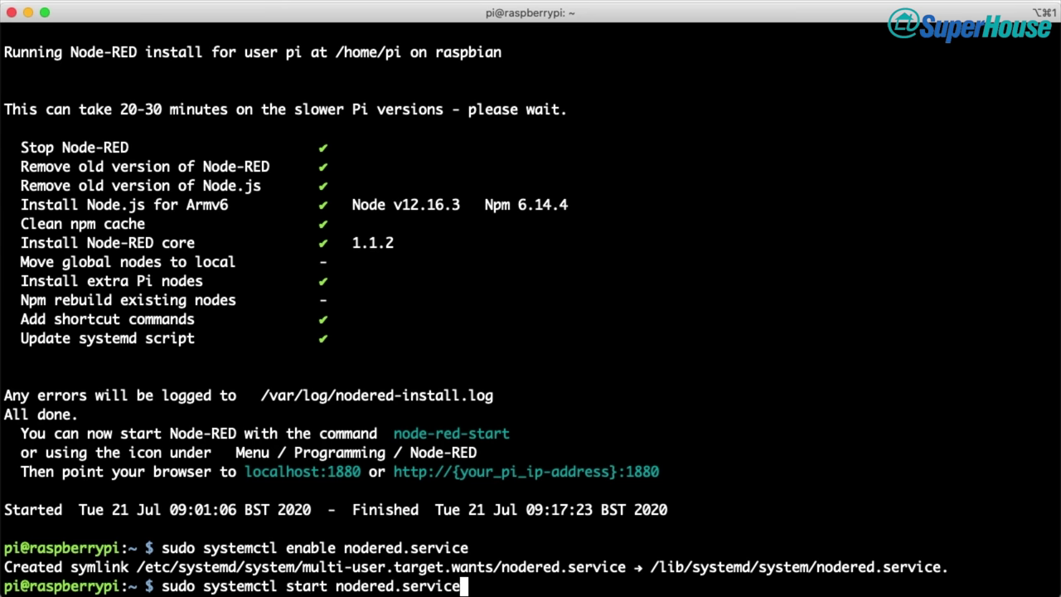
key("Return")
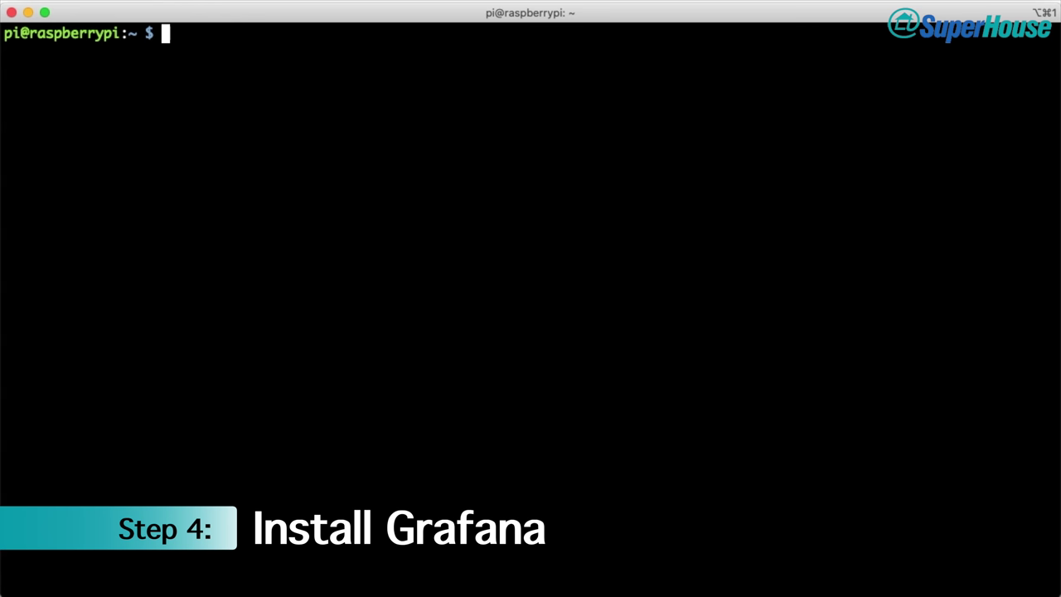
- Add Grafana's package signing key and apt repository to the Pi's sources
type("wget -q -O - https://packages.grafana.com/gpg.key | sudo apt-key add -")
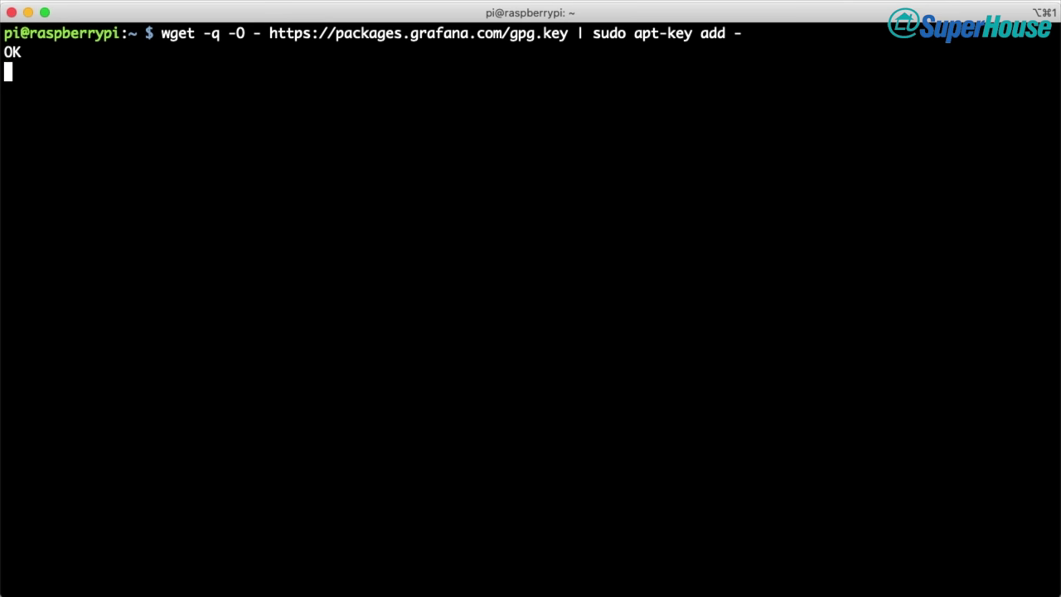
type("echo \"deb https://packages.grafana.com/oss/deb stable main\" | sudo tee -a /etc/apt/sources.list.d/grafana.list")
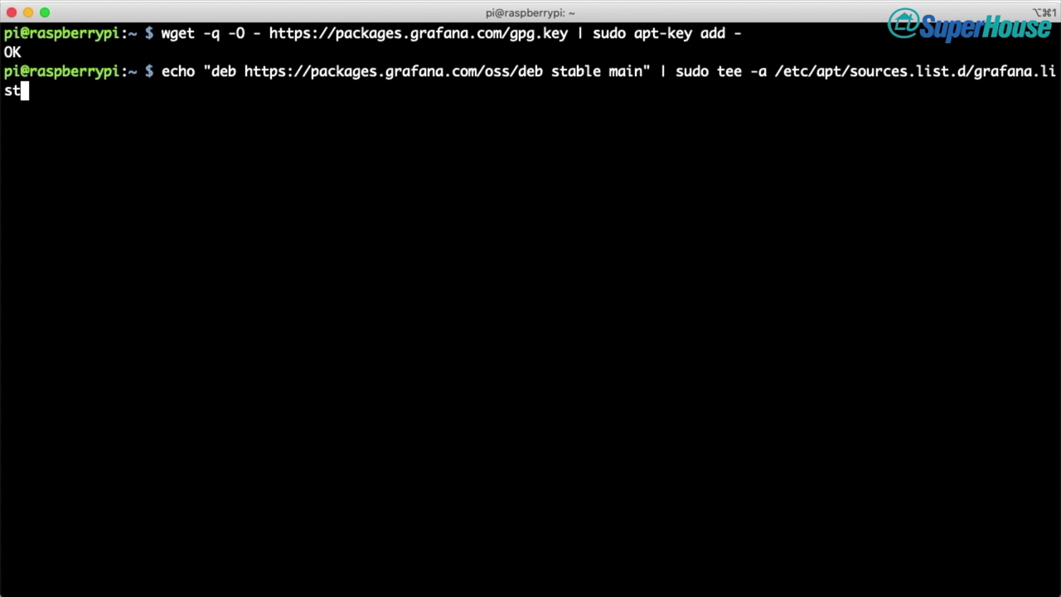
key("Return")
- Run apt update, install grafana, and enable the grafana-server service
type("sudo apt")
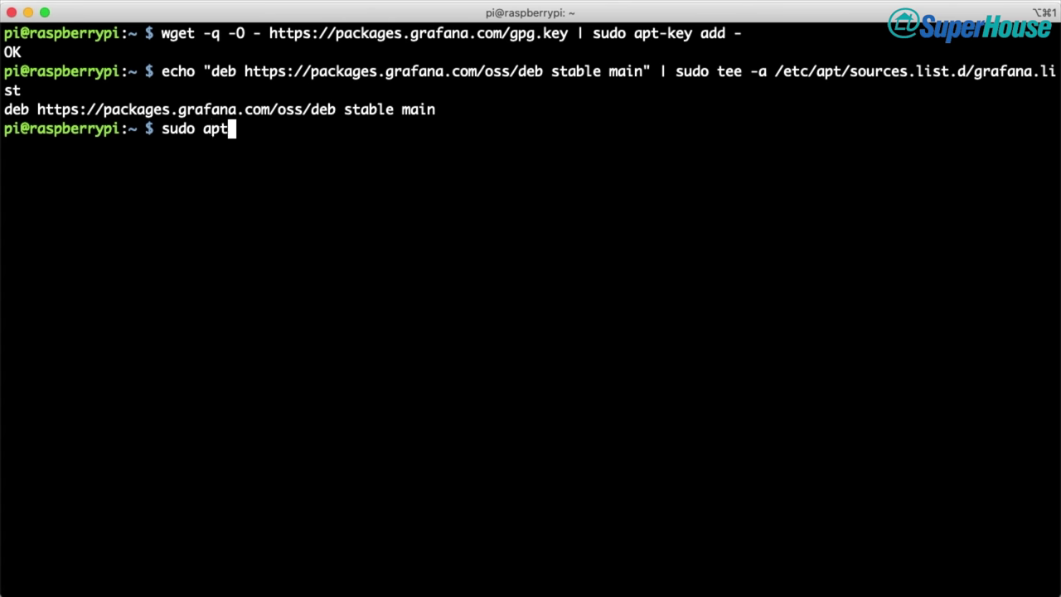
type(" update")
key("Return")
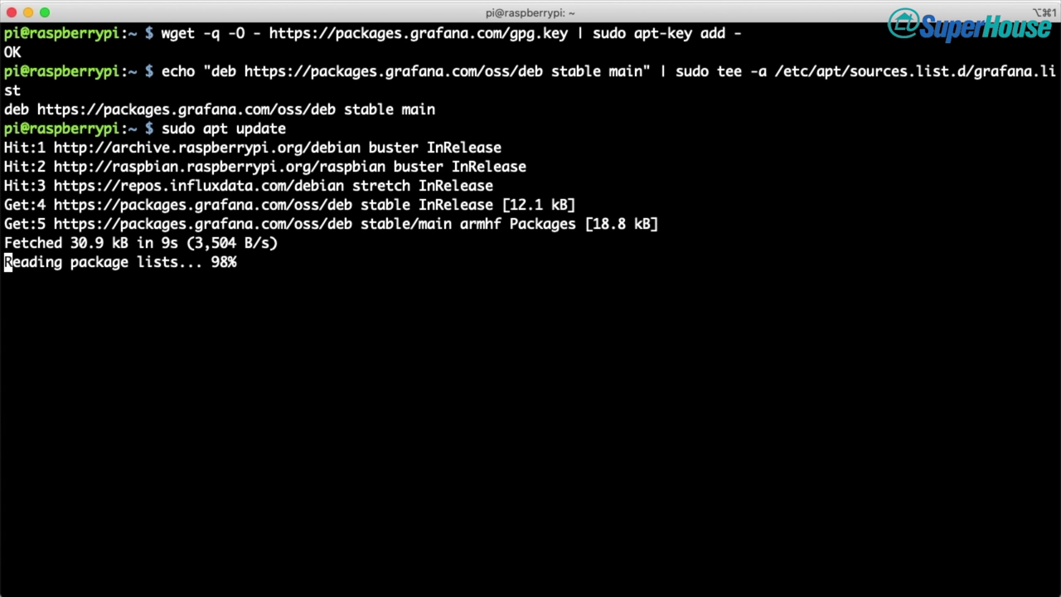
type("sudo apt install grafana")
key("Return")
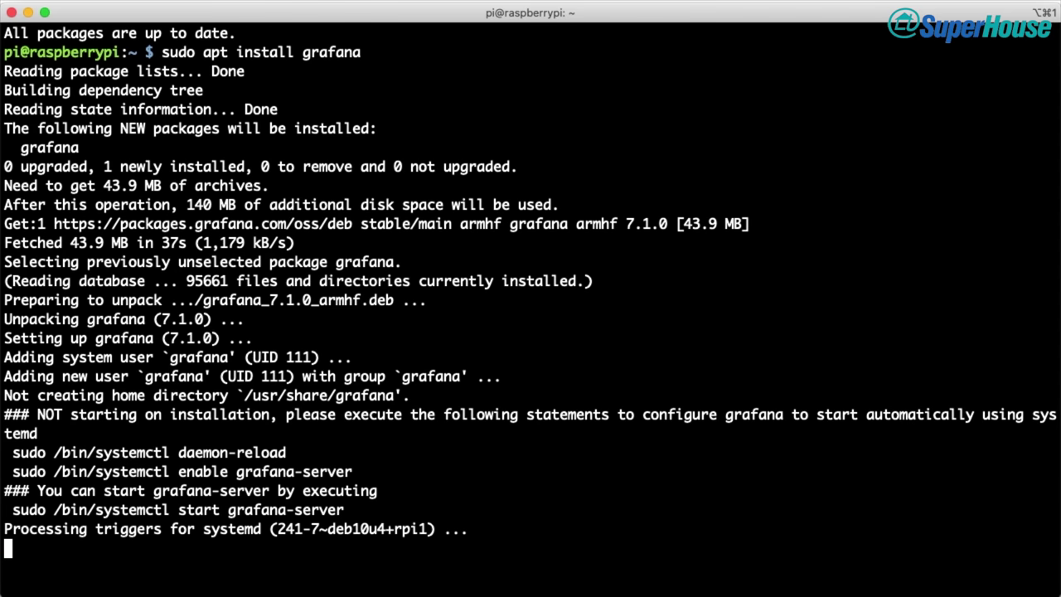
type("sudo syste")
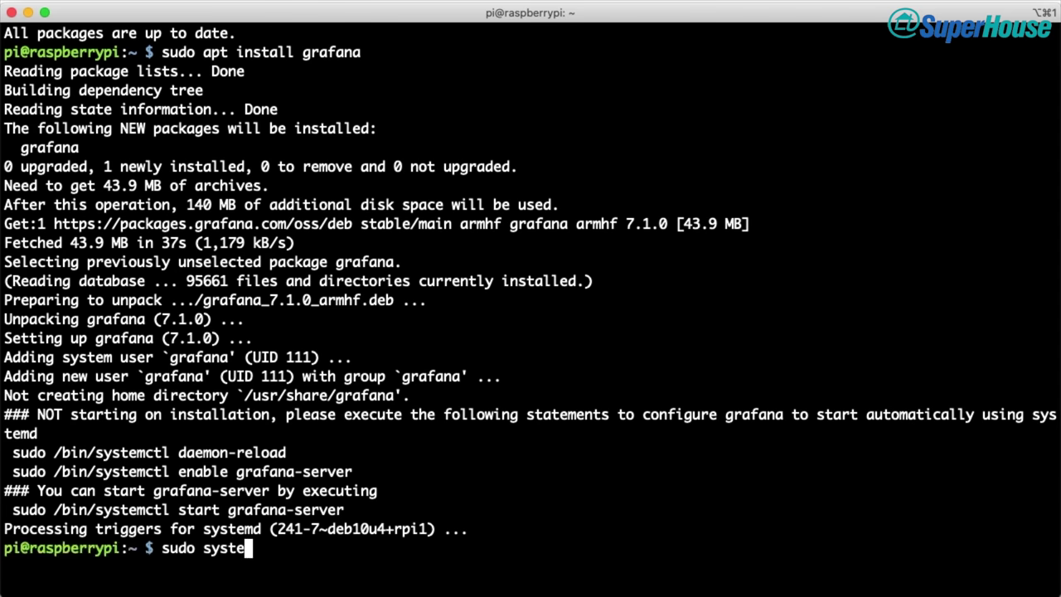
type("mctl enabl")
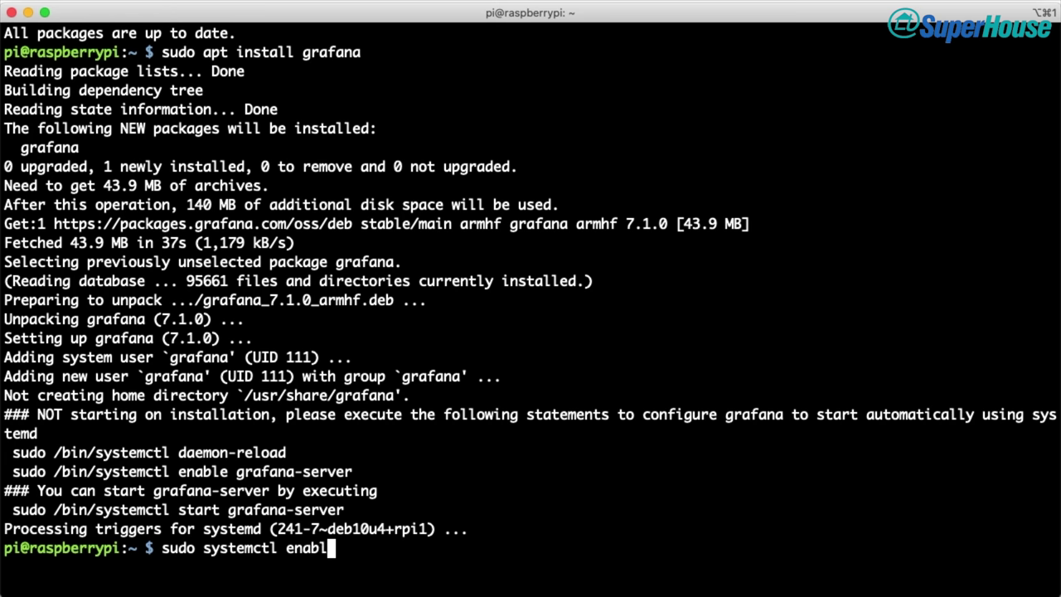
type("e grafana-server")
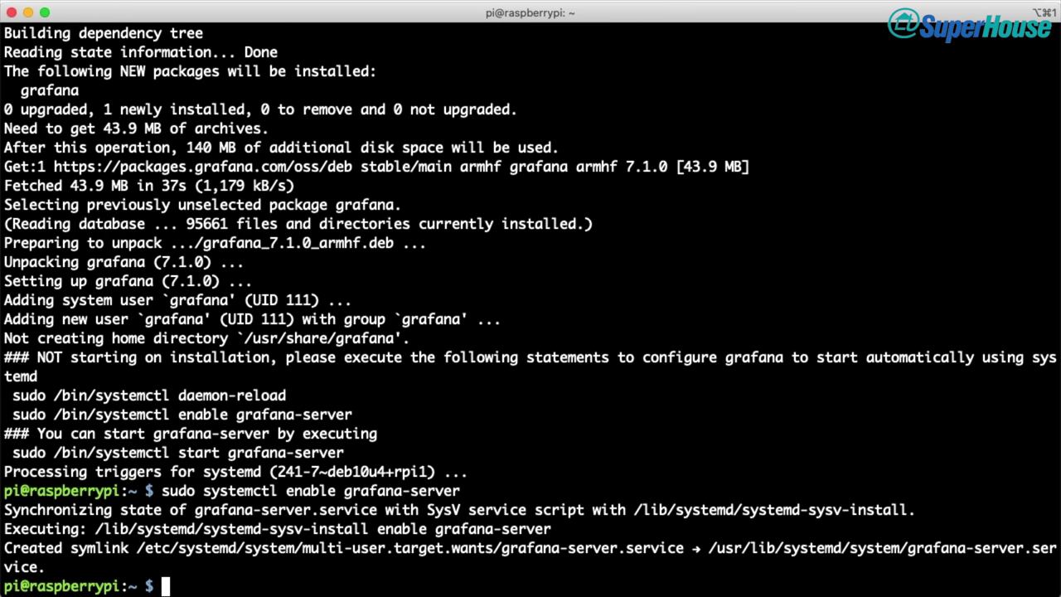
type("sudo systemct")
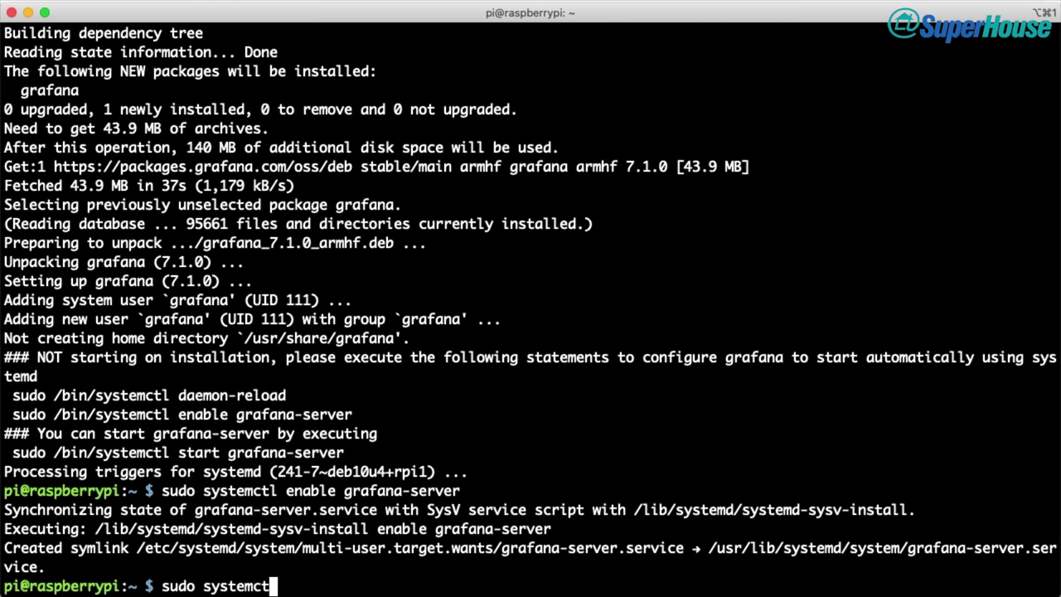
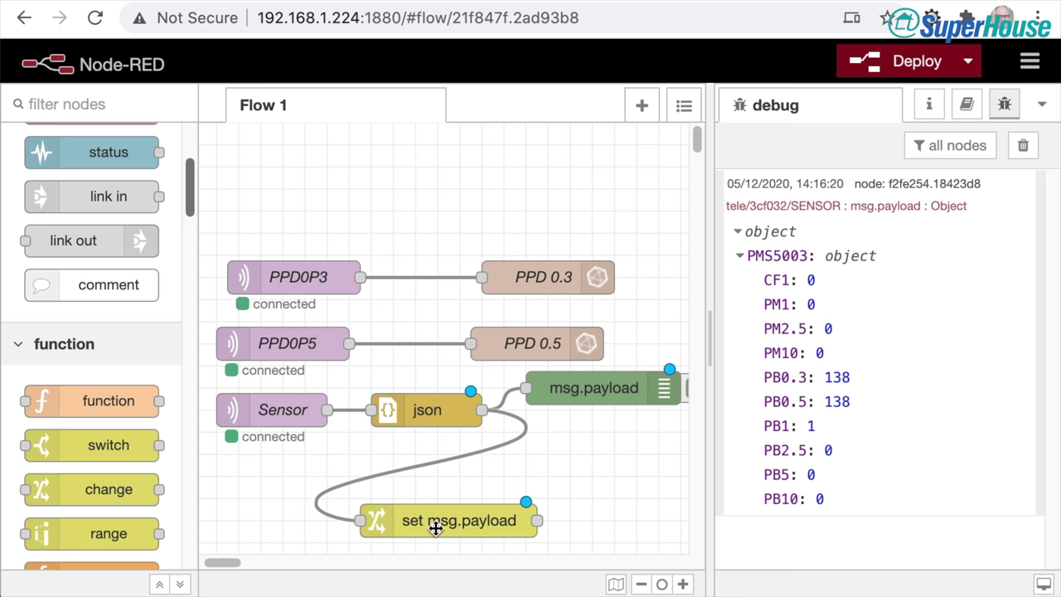
- Open the edit dialog of the new change node fed by the json node
double_click(435, 523)
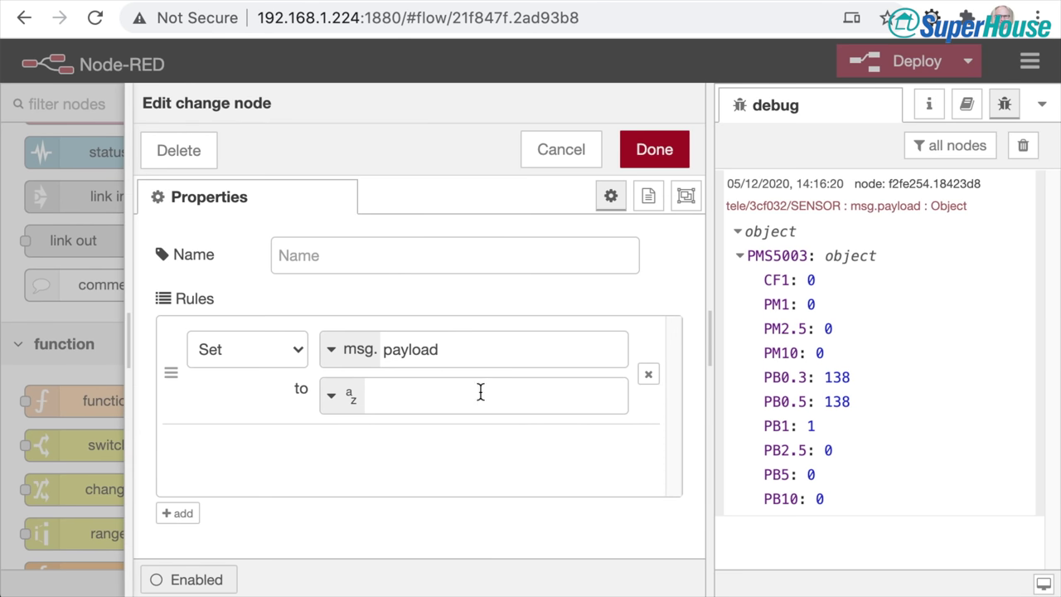
- Make the change node set msg.payload to msg.payload.PMS5003["PB0.3"] and name it PB0.3
left_click(397, 399)
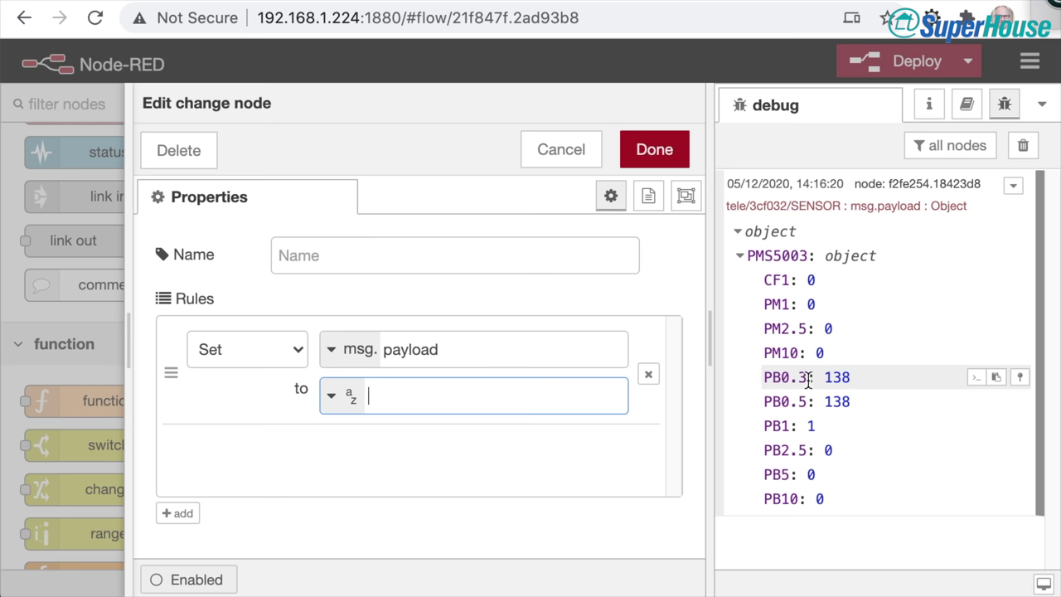
left_click(976, 378)
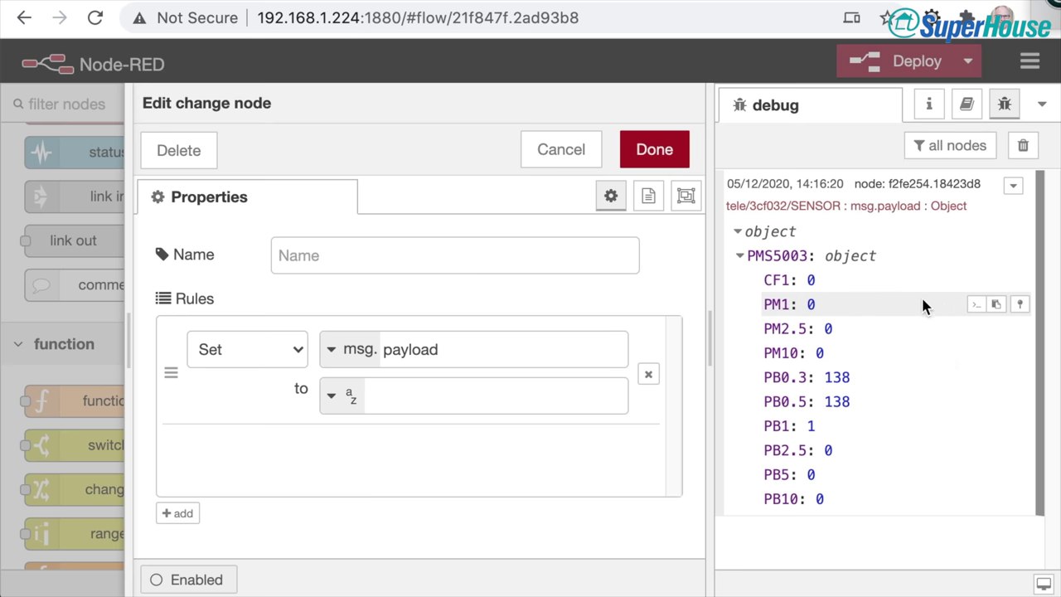
left_click(329, 401)
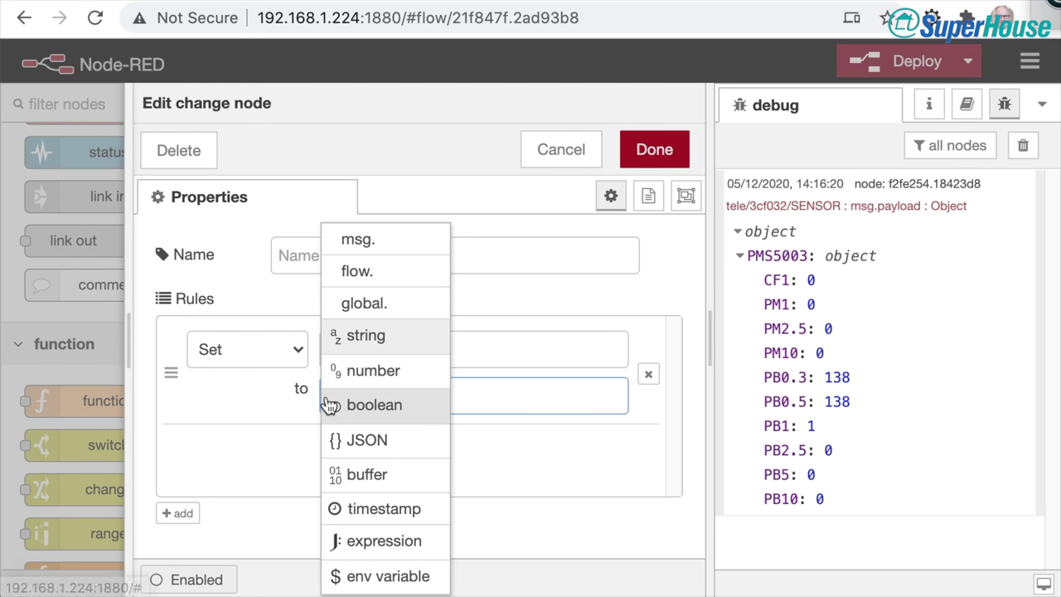
left_click(358, 242)
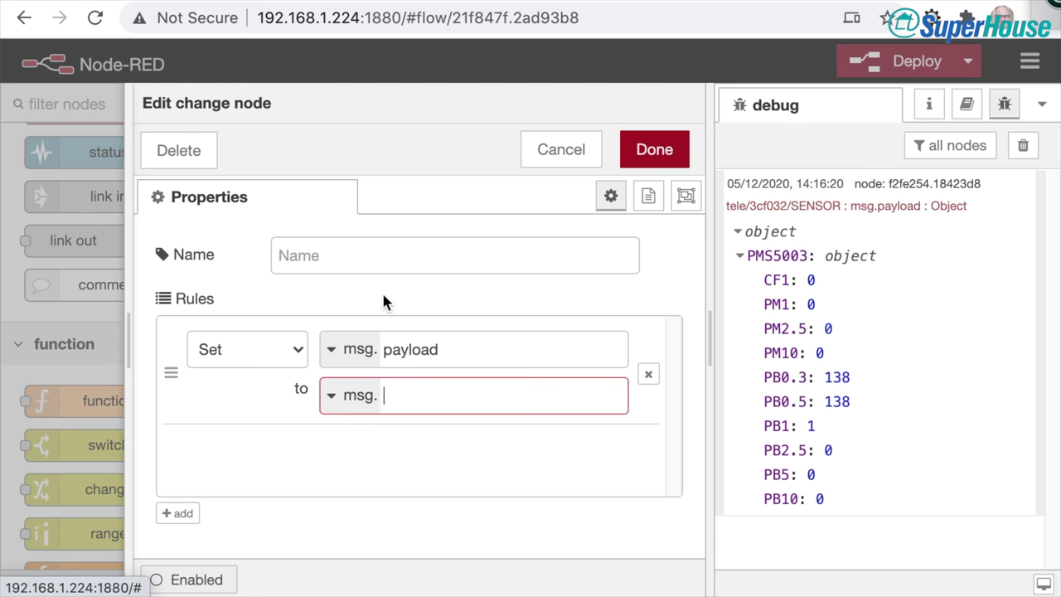
key("super+v")
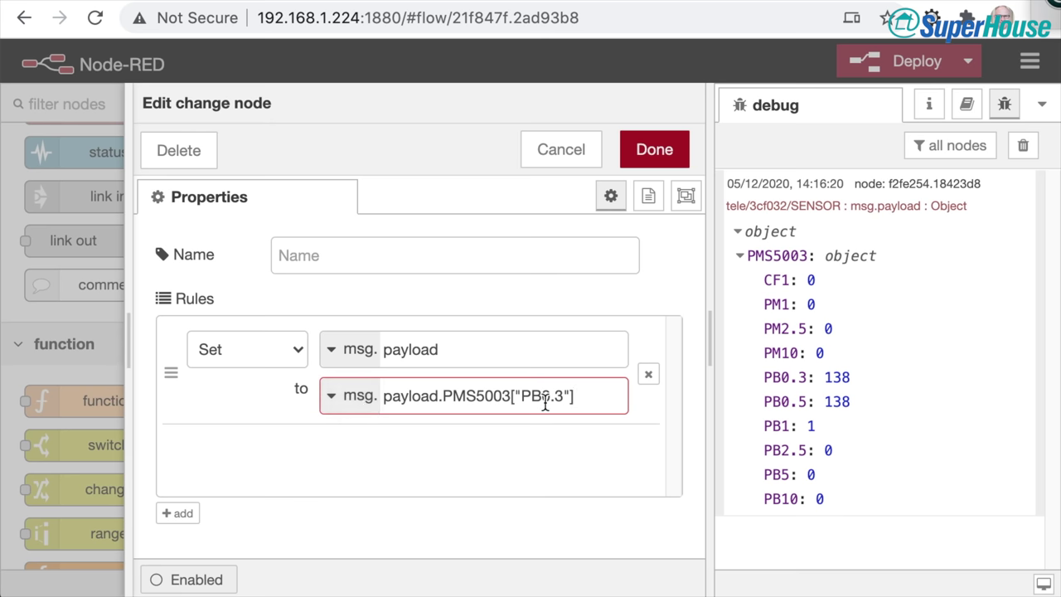
left_click(411, 255)
type("PB0.3")
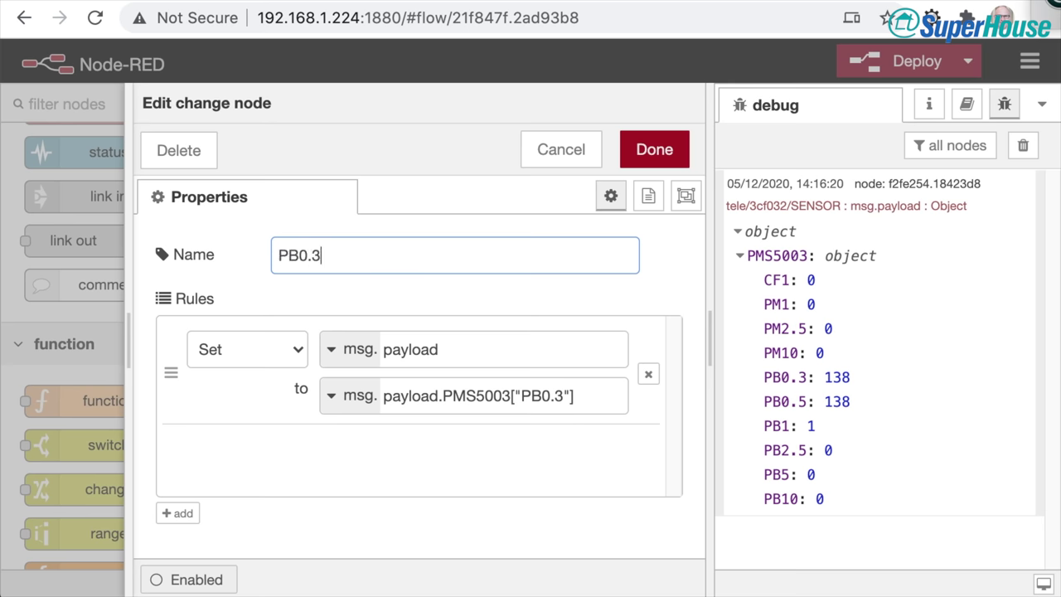
left_click(665, 162)
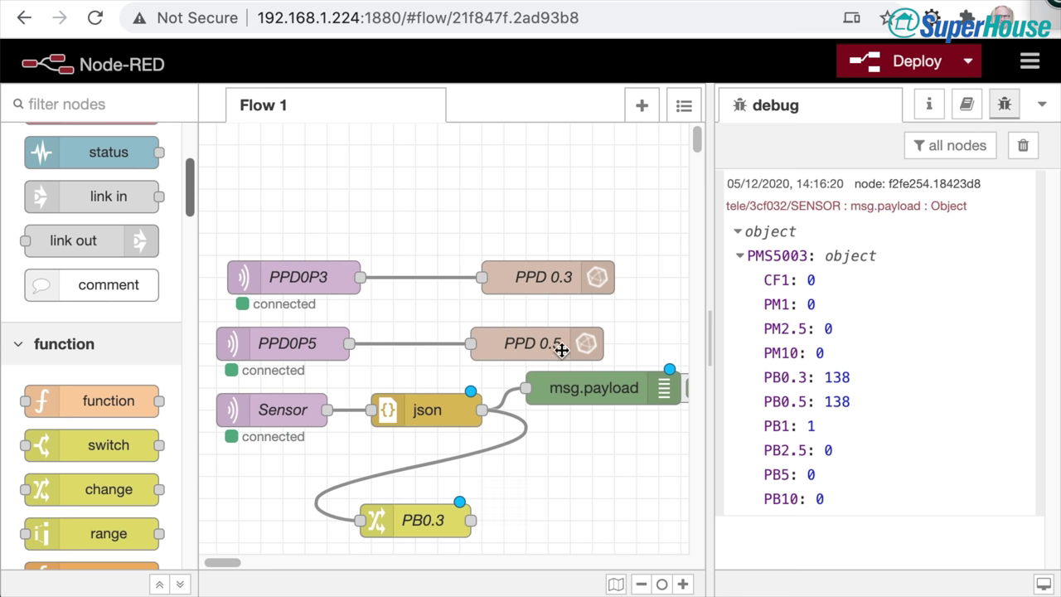
- Duplicate the PPD 0.3 InfluxDB node beside PB0.3 and wire PB0.3 into the copy
left_click(545, 281)
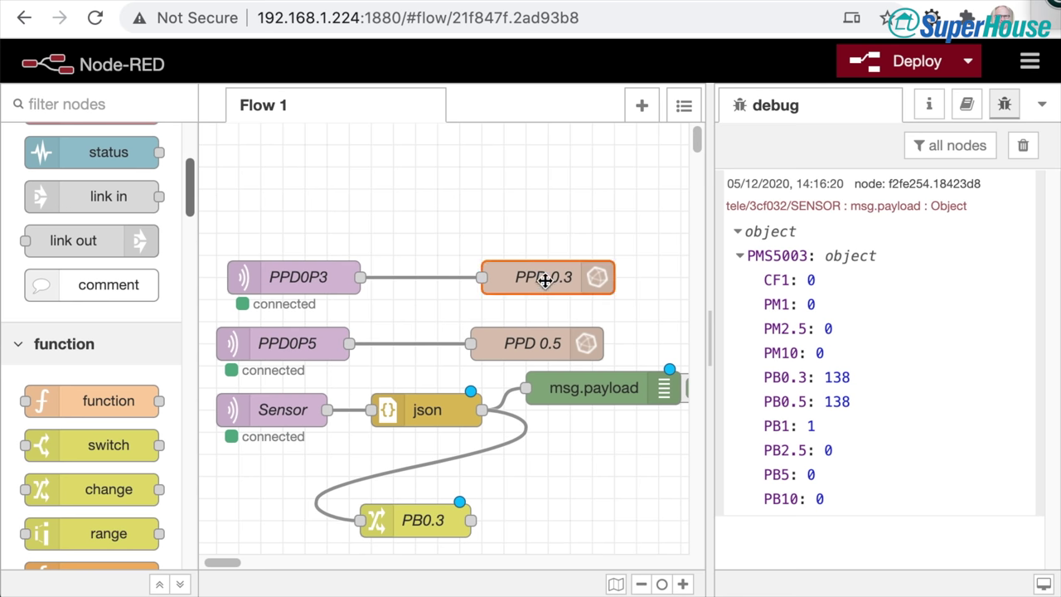
key("ctrl+c")
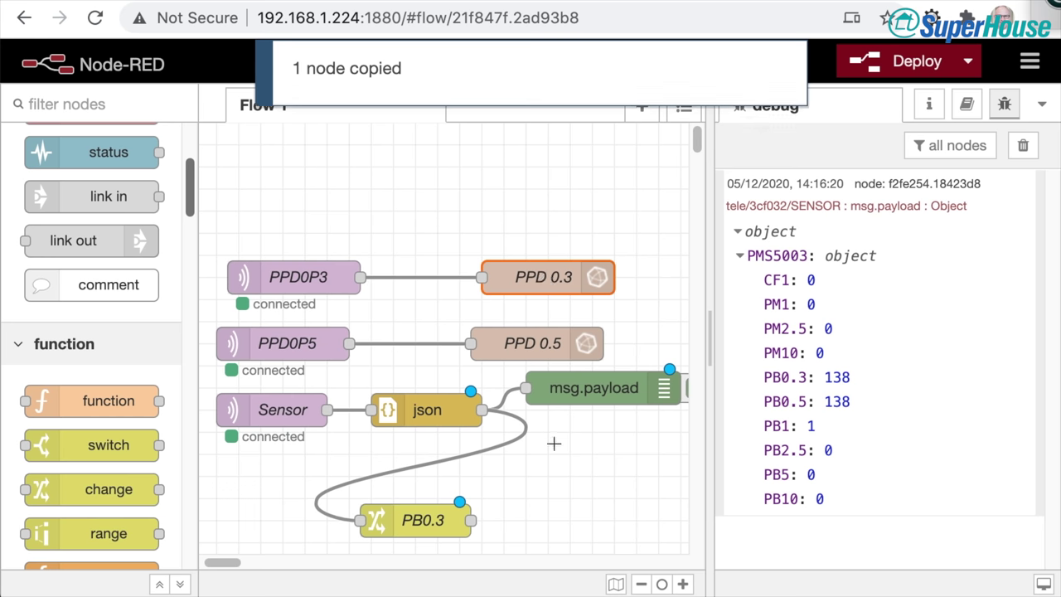
key("ctrl+v")
left_click(607, 524)
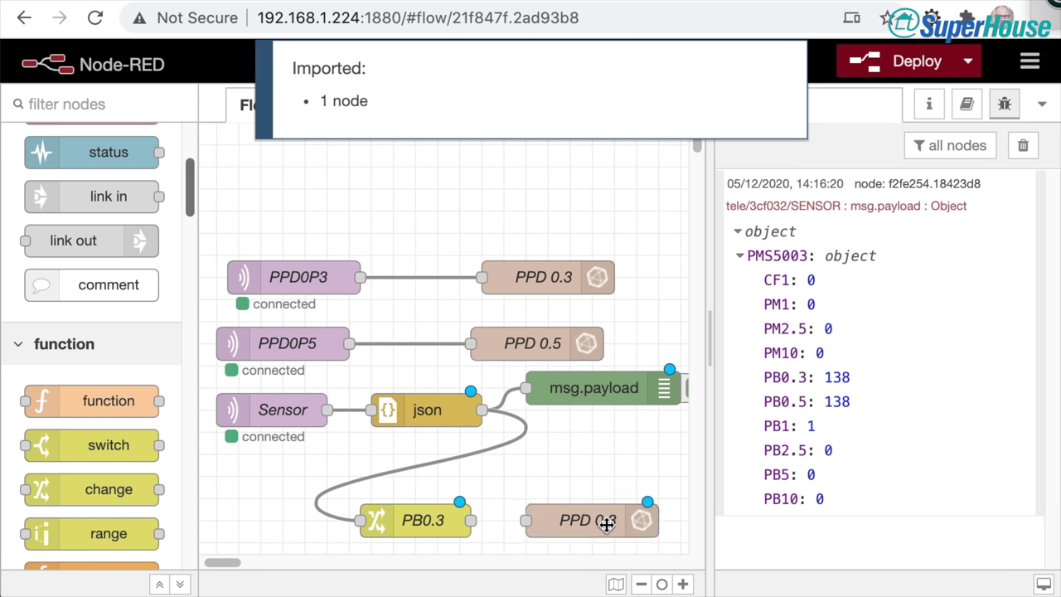
left_click_drag(470, 519, 523, 521)
- Rename the copy to PPD 0.3 J with measurement tele/3cf032/PPD0P3J
double_click(572, 524)
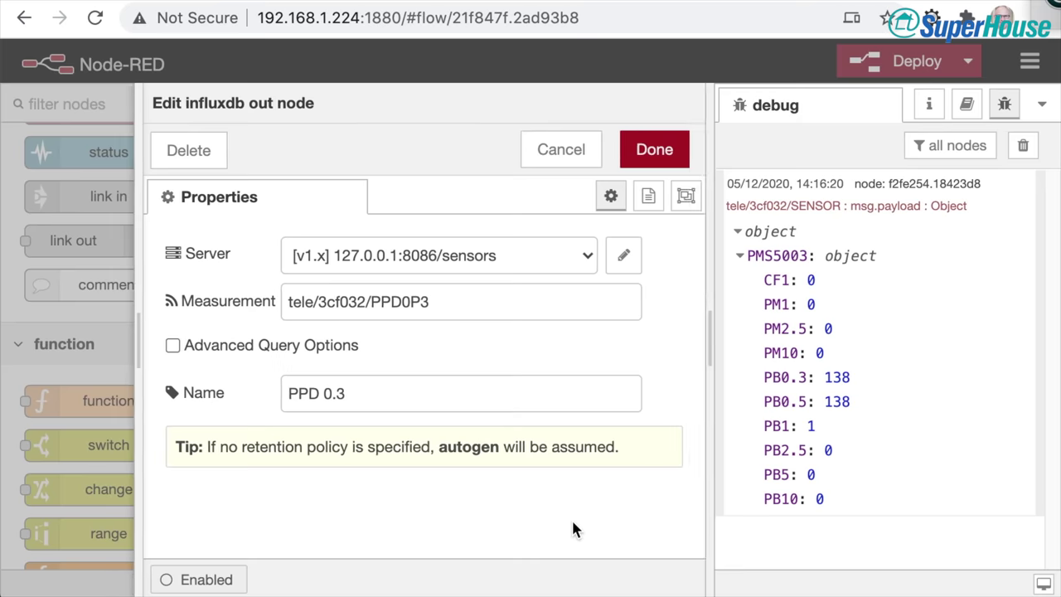
left_click(456, 306)
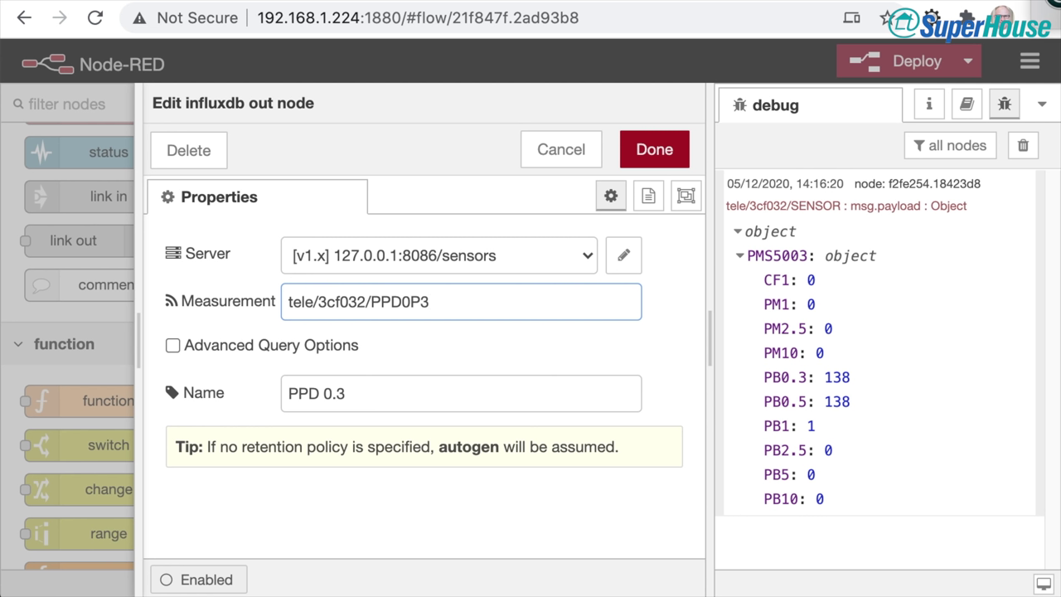
left_click(414, 394)
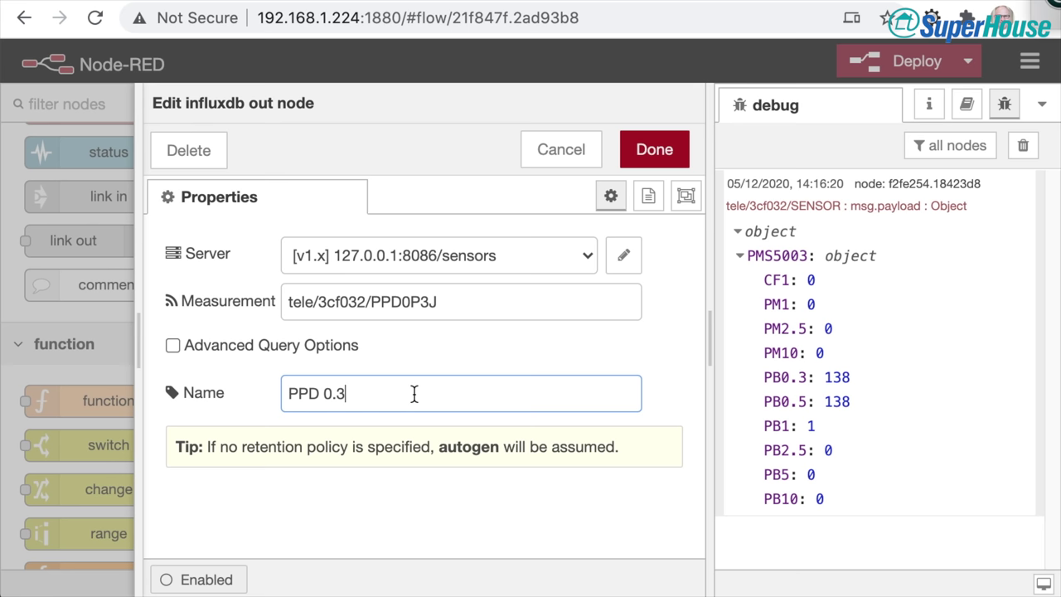
left_click(655, 151)
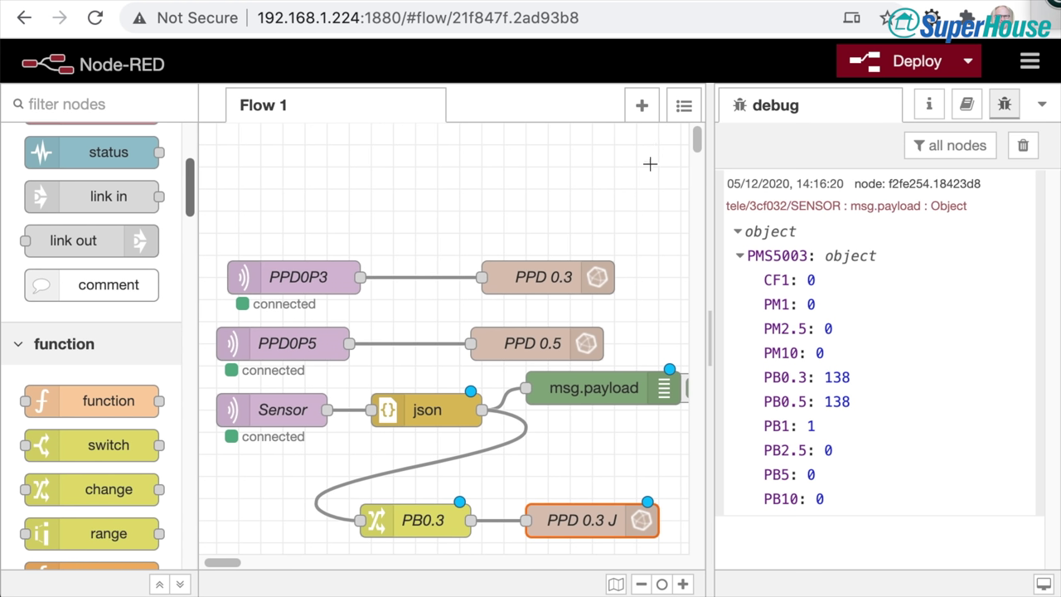
scroll(575, 426, "down", 3)
left_click(473, 440)
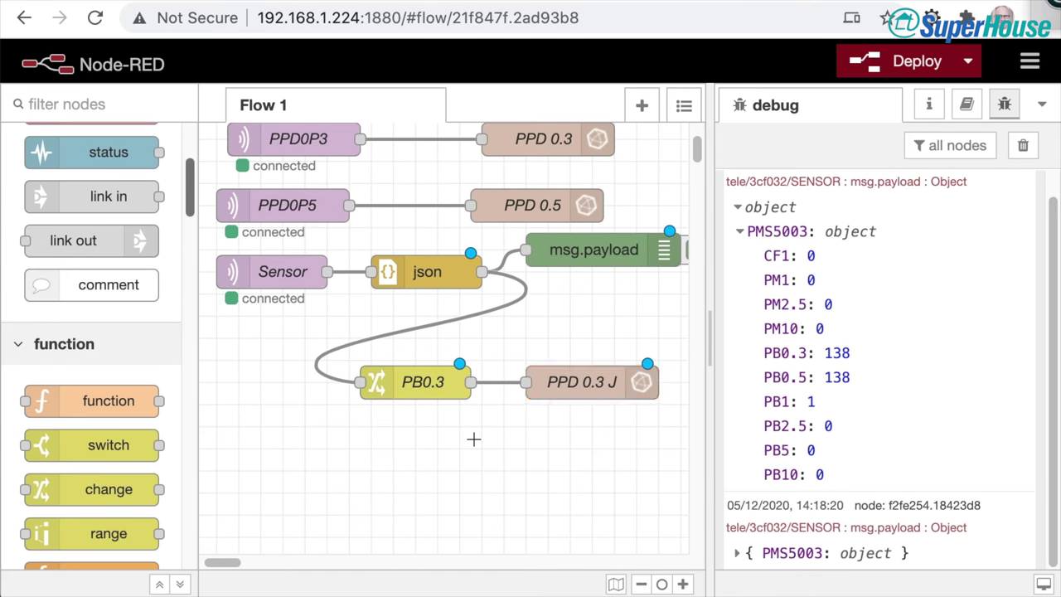
- Duplicate the PB0.3 and PPD 0.3 J node pair below the originals
left_click_drag(658, 463, 394, 352)
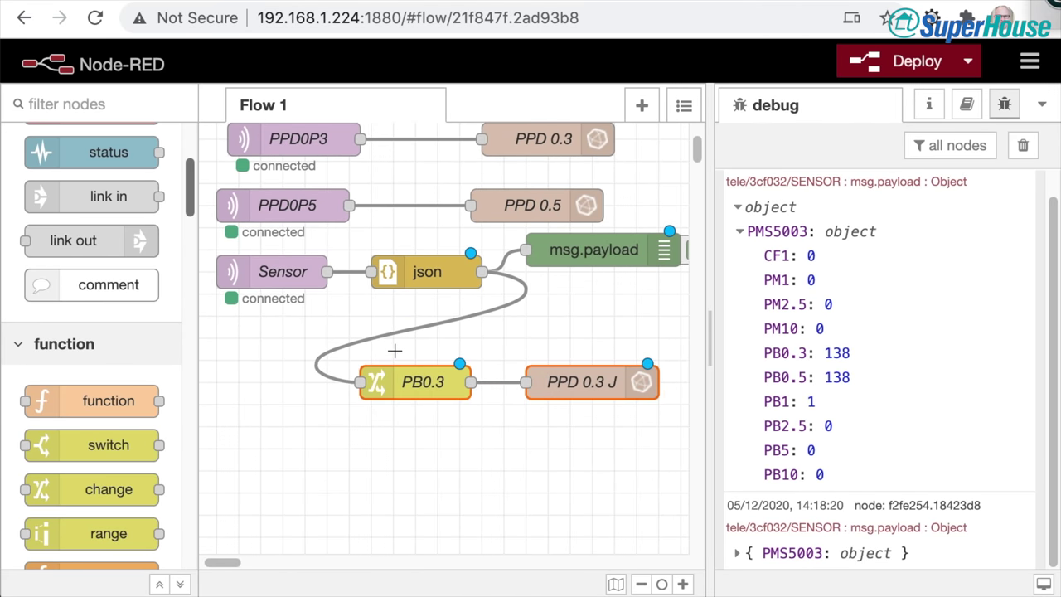
key("ctrl+c")
key("ctrl+v")
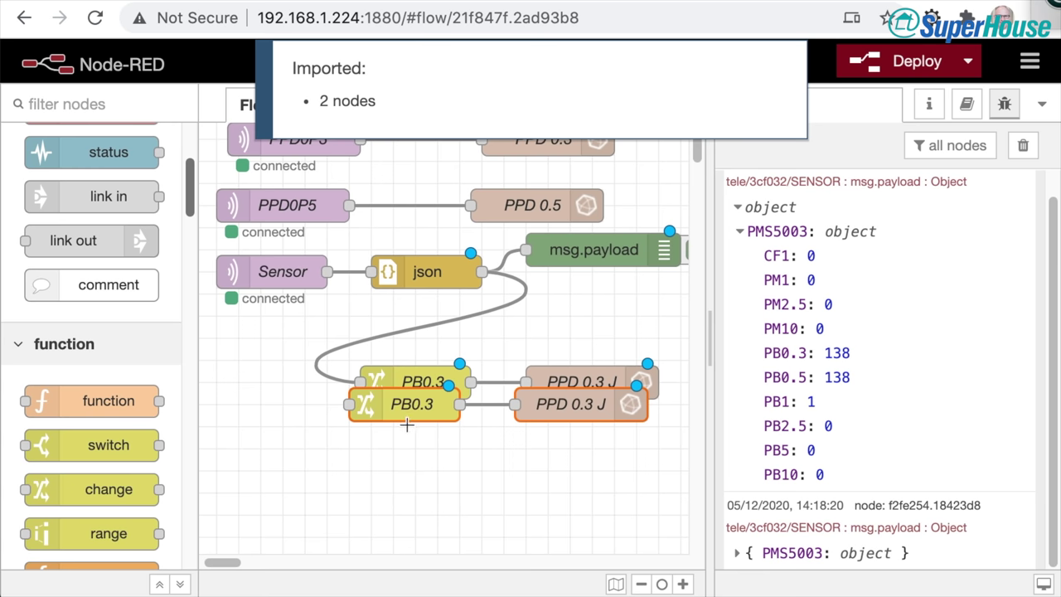
left_click(419, 458)
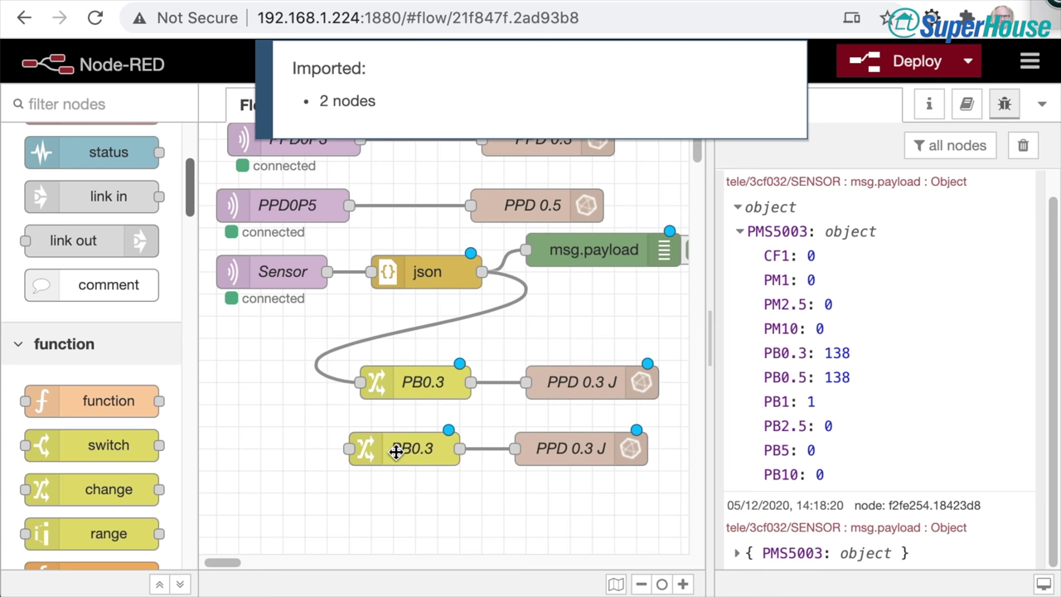
- Make the copied change node PB0.5, setting msg.payload to the PB0.5 reading path
double_click(396, 459)
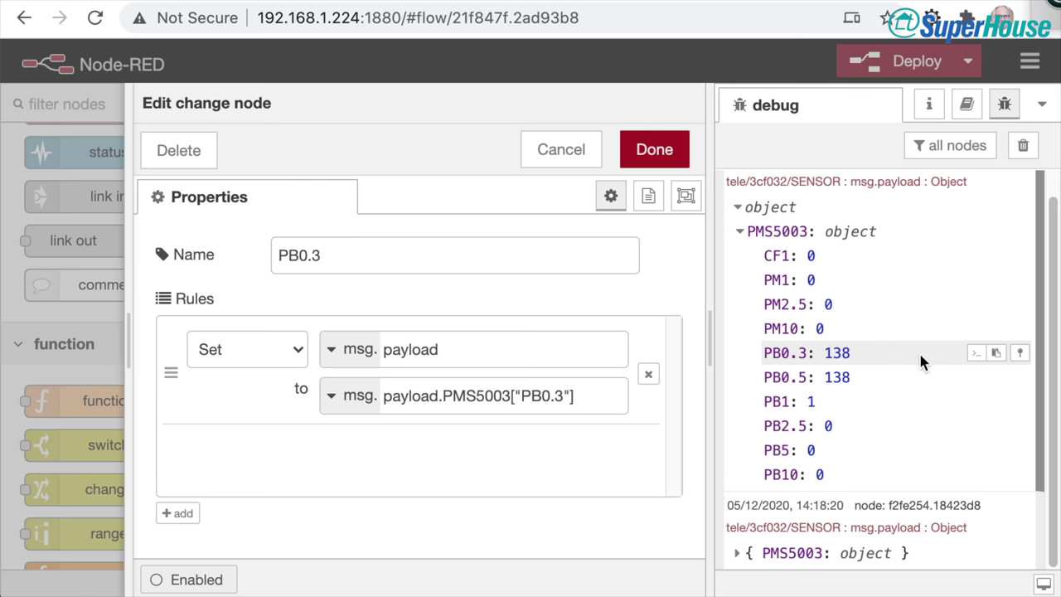
left_click(976, 381)
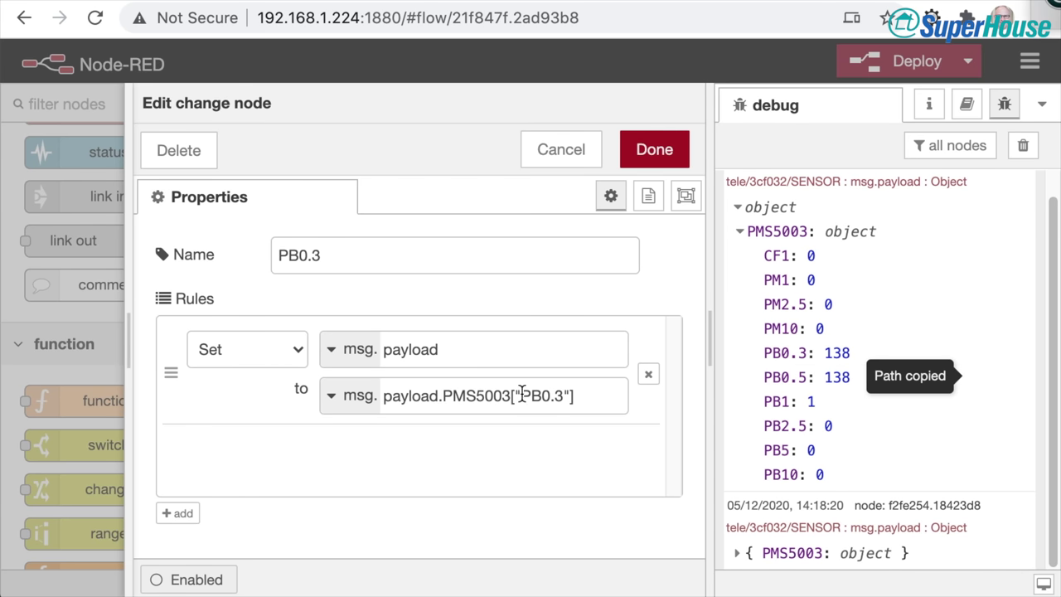
left_click(594, 406)
left_click_drag(594, 406, 457, 357)
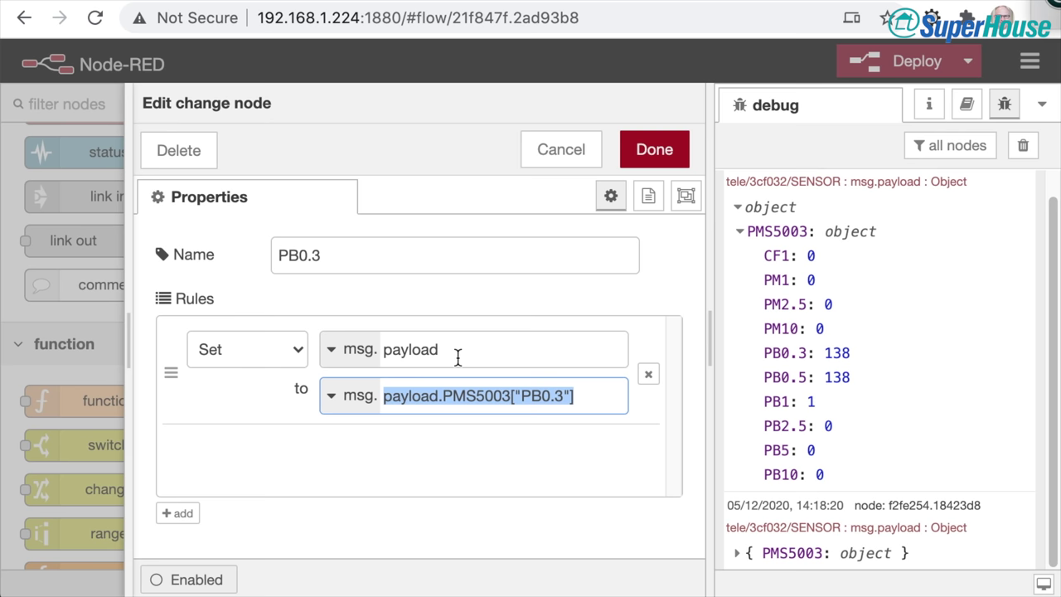
key("ctrl+v")
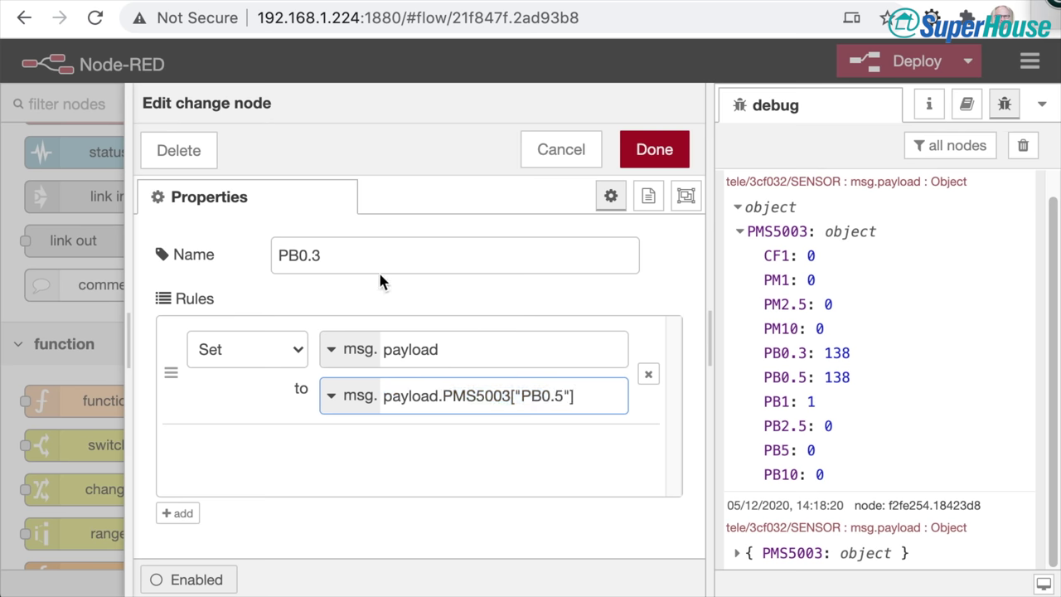
left_click(364, 256)
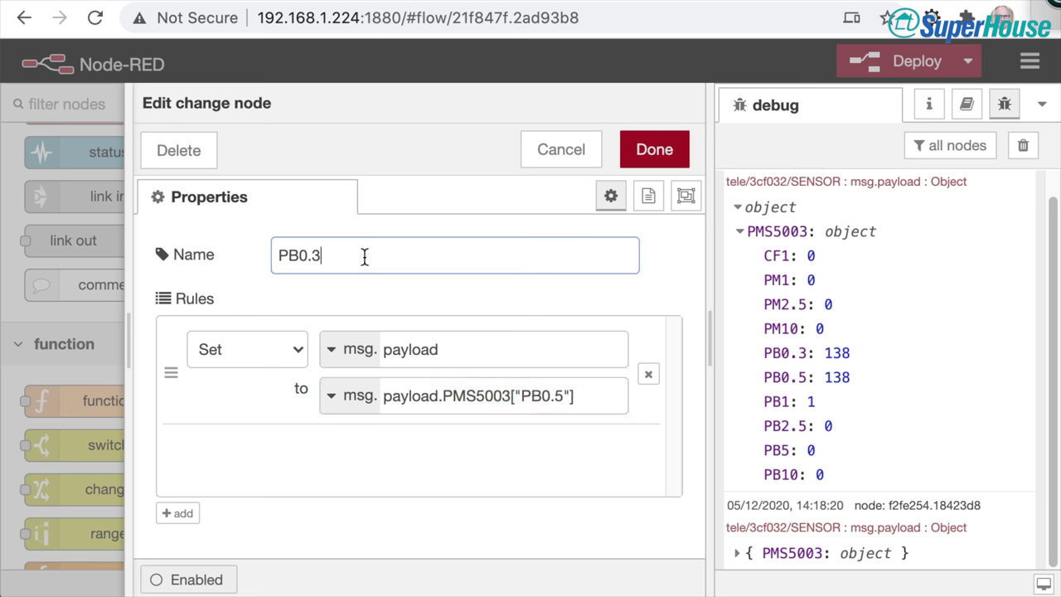
left_click(628, 166)
- Configure the copied output as PPD 0.5 J (tele/3cf032/PPD0P5J) and wire json into PB0.5
double_click(578, 457)
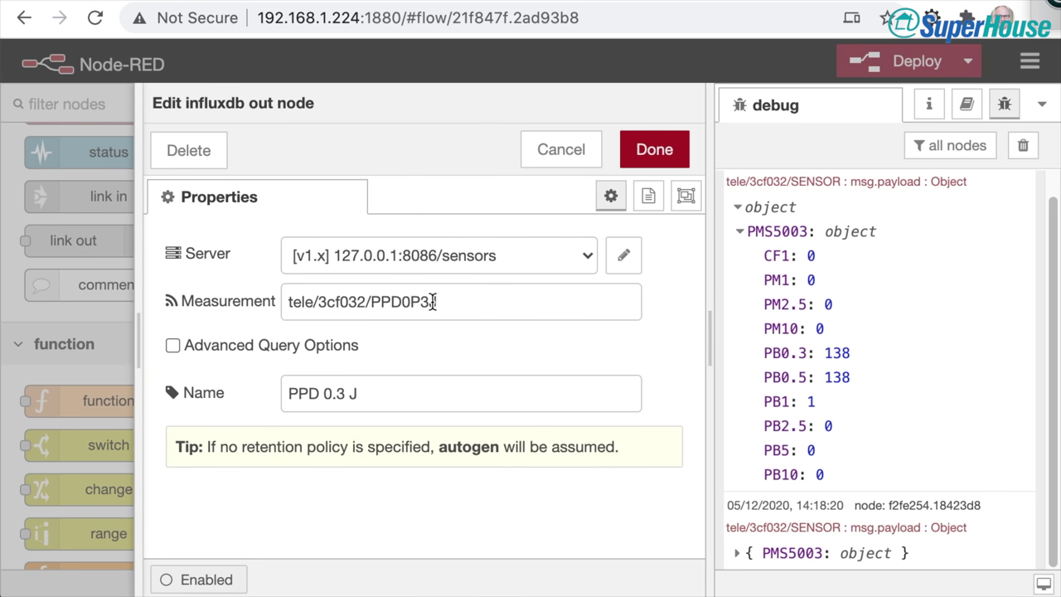
left_click(432, 302)
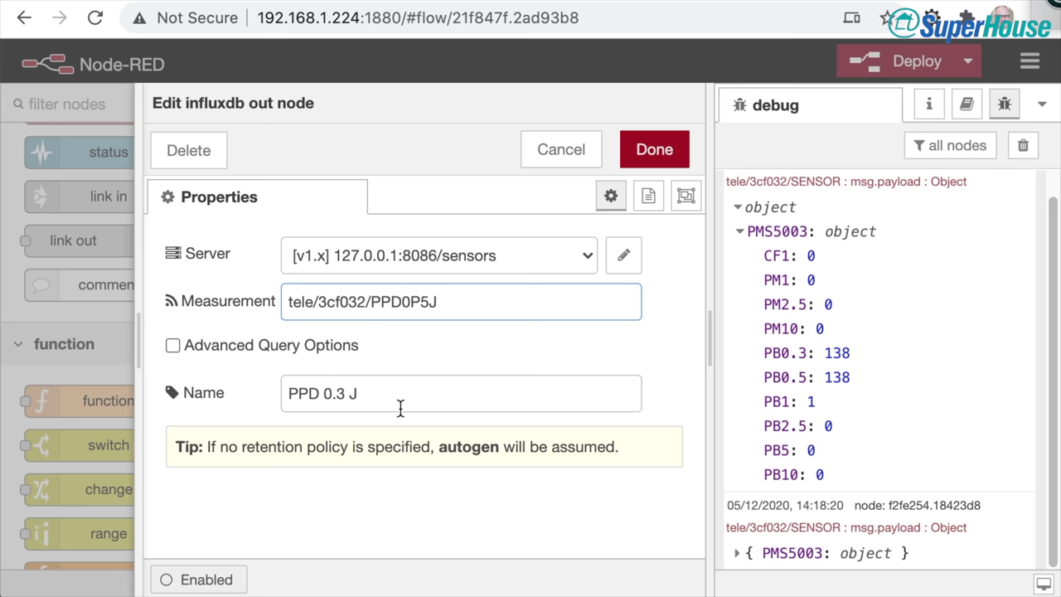
left_click(339, 393)
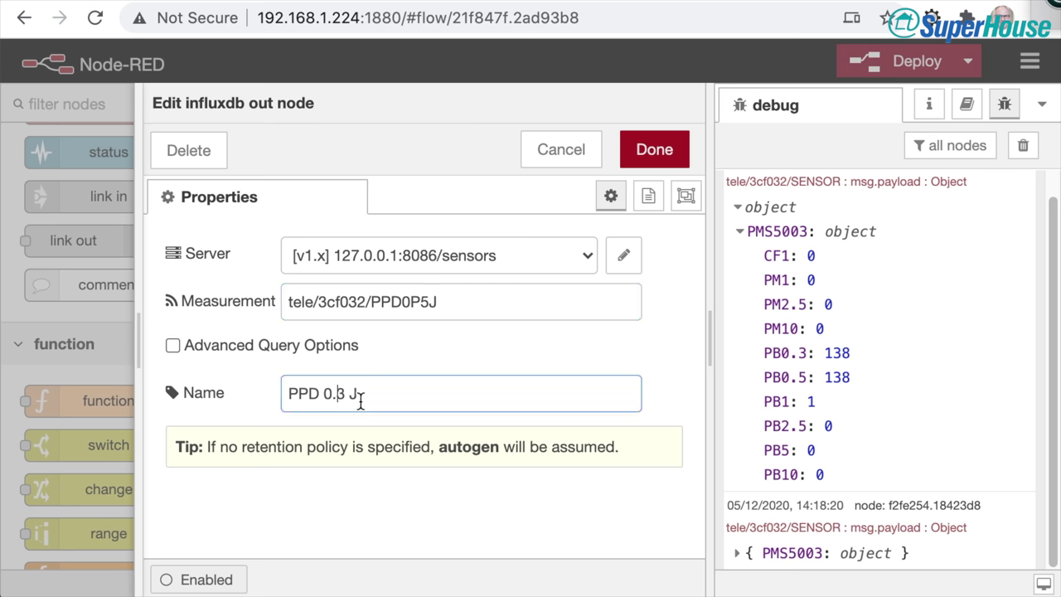
left_click(661, 149)
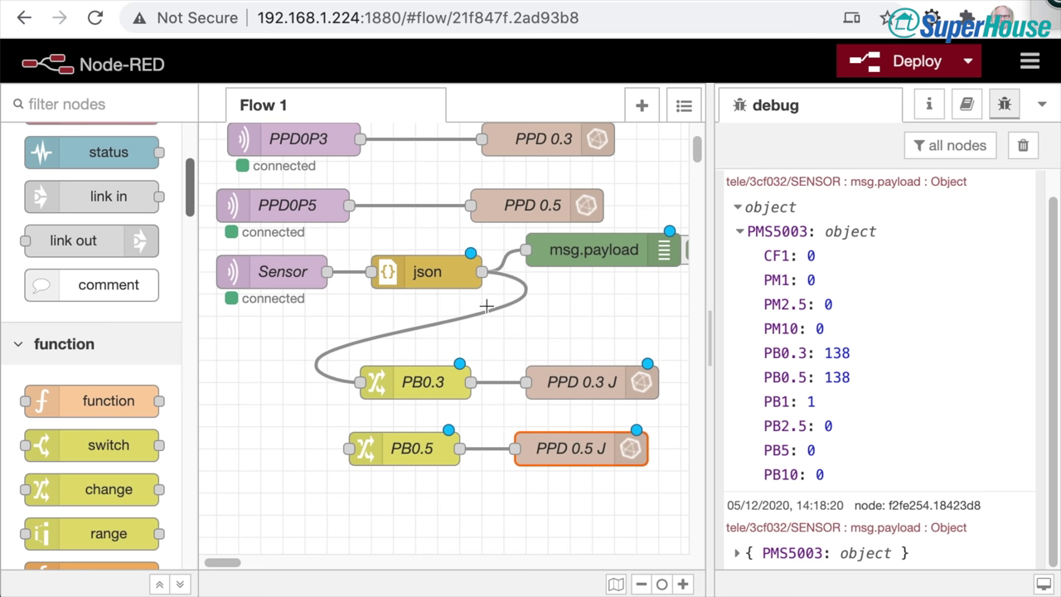
left_click_drag(481, 271, 348, 448)
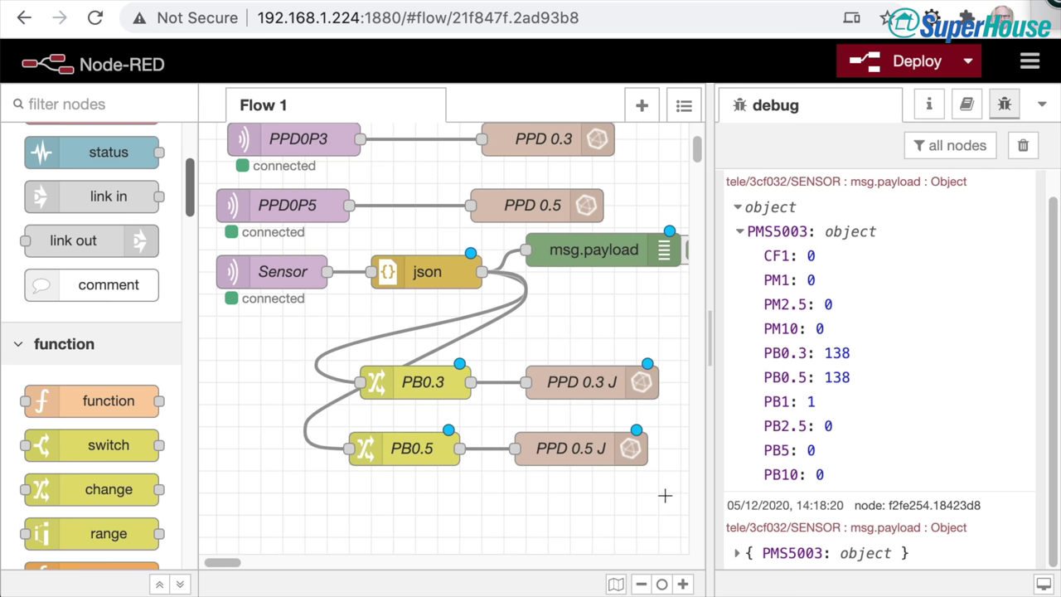
- Deploy the updated flow and copy the PB0.5 value path from the debug output
left_click_drag(665, 494, 342, 355)
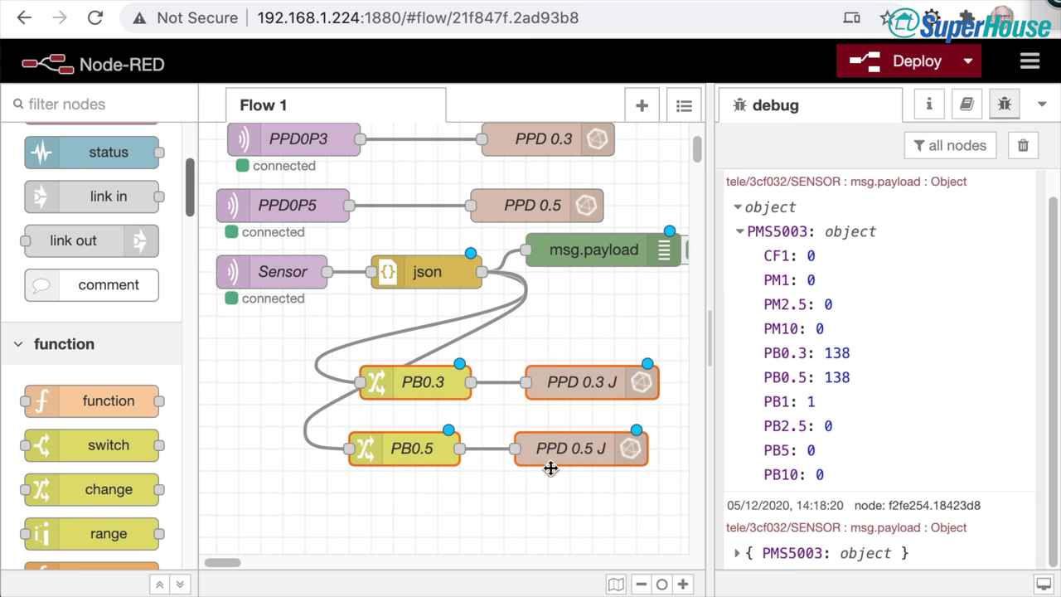
left_click(547, 508)
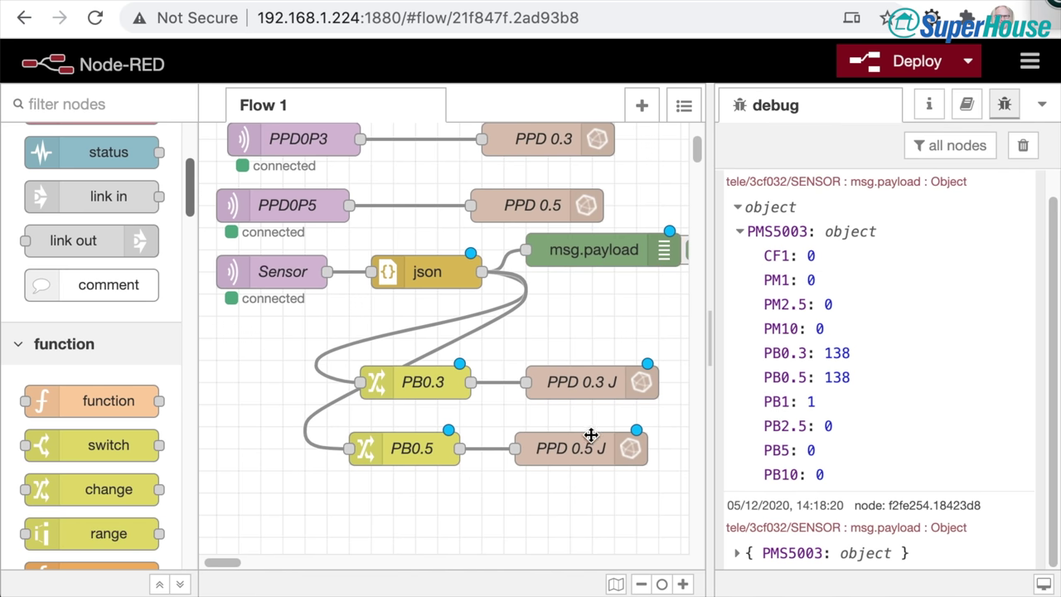
left_click(872, 65)
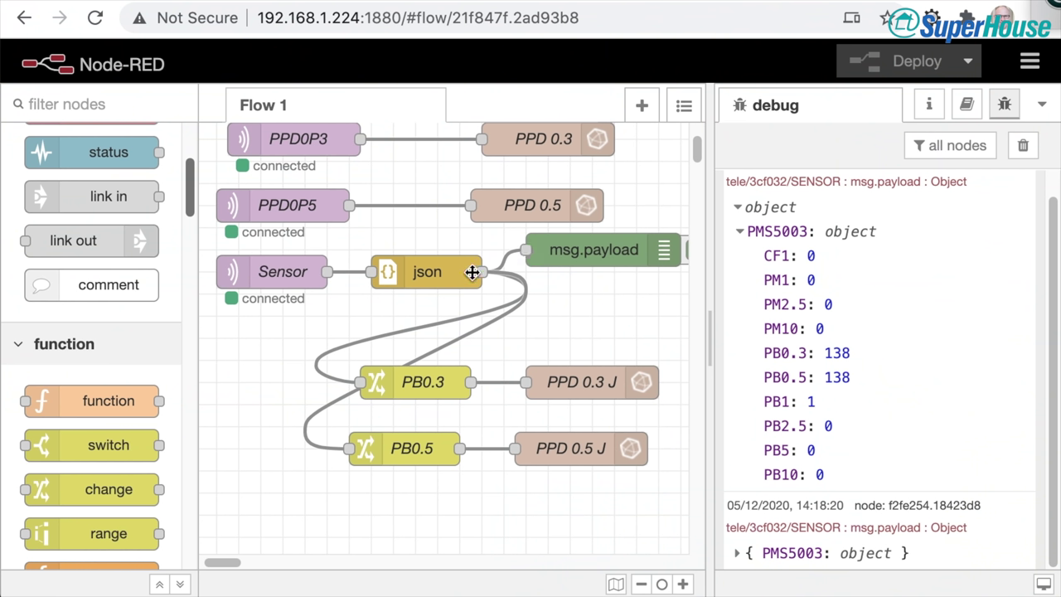
left_click(591, 262)
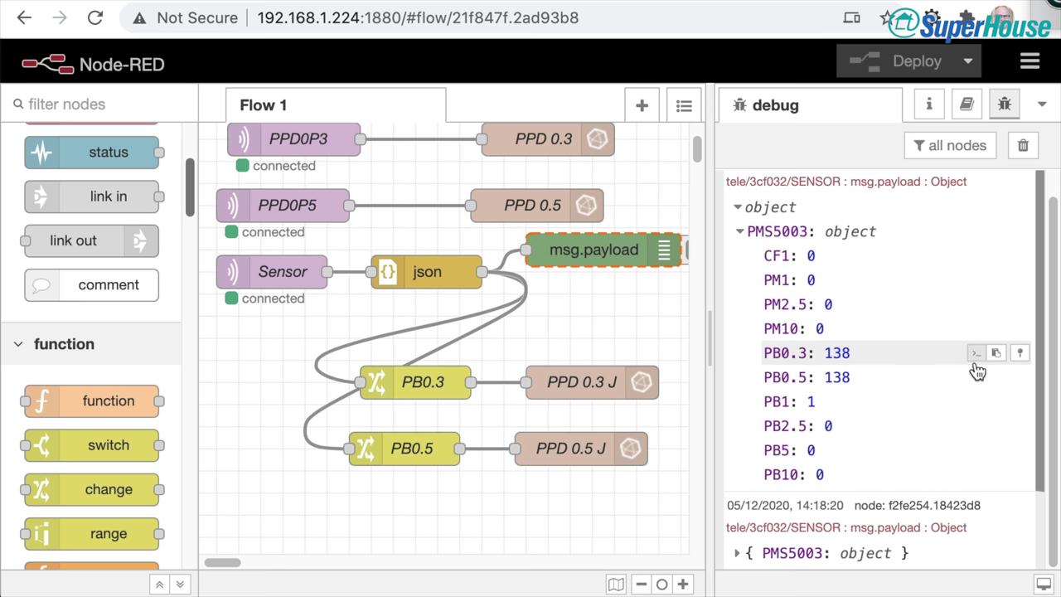
left_click(976, 377)
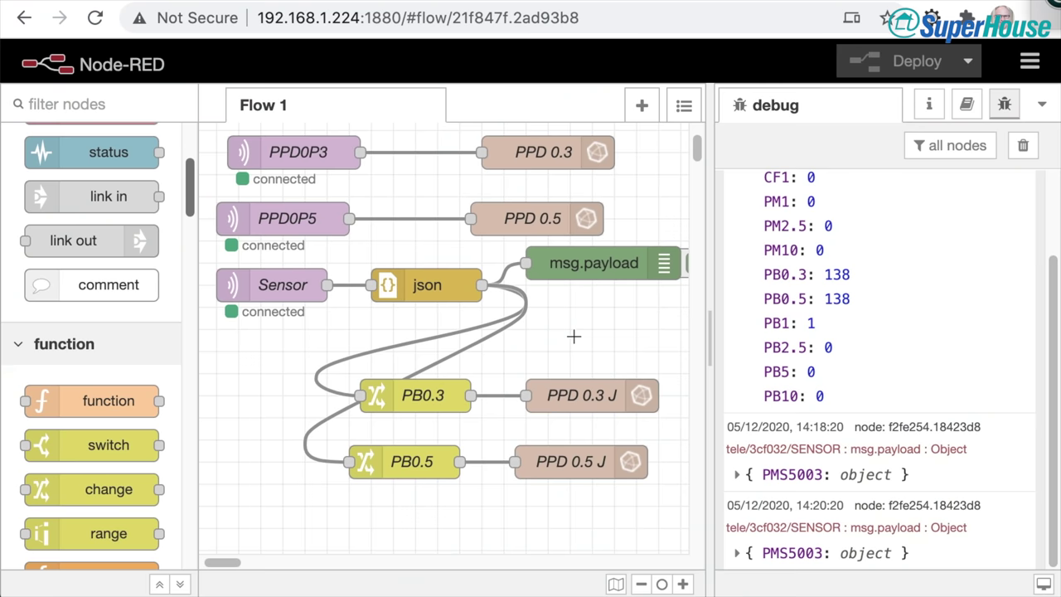
- Delete the PPD0P3, PPD 0.3, PPD 0.3 J and PB0.3 nodes and move the remaining chains up
scroll(574, 336, "up", 1)
left_click_drag(650, 156, 630, 274)
key("Delete")
left_click_drag(513, 267, 514, 207)
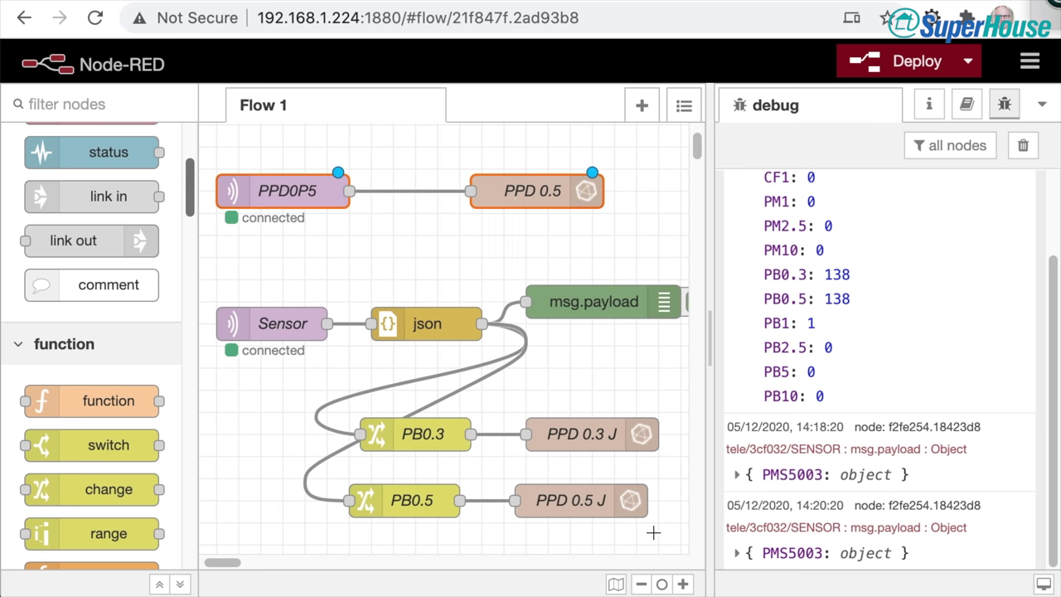
left_click(588, 434)
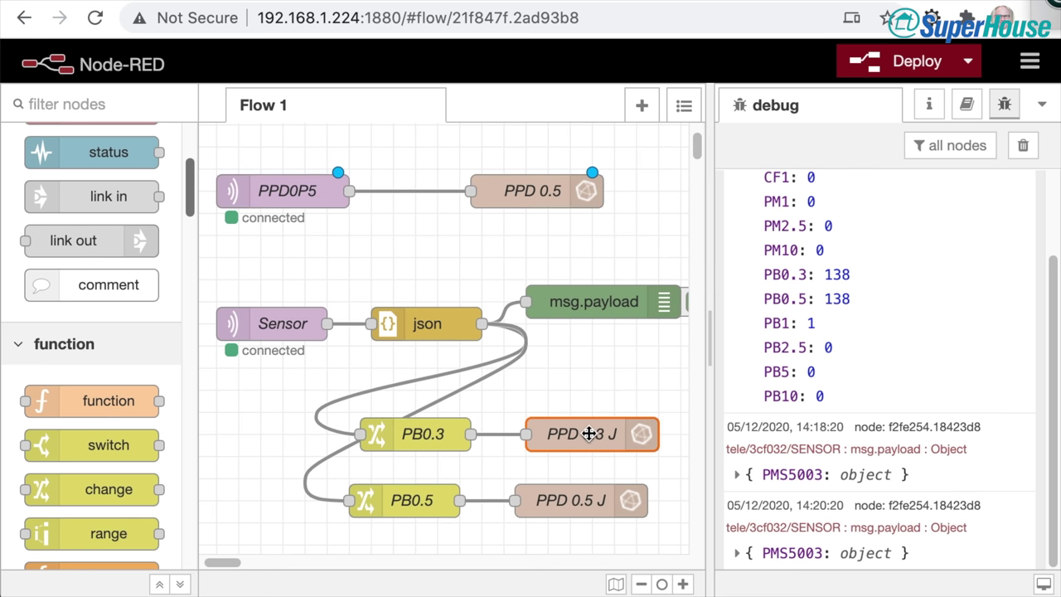
key("Delete")
left_click(427, 442)
key("Delete")
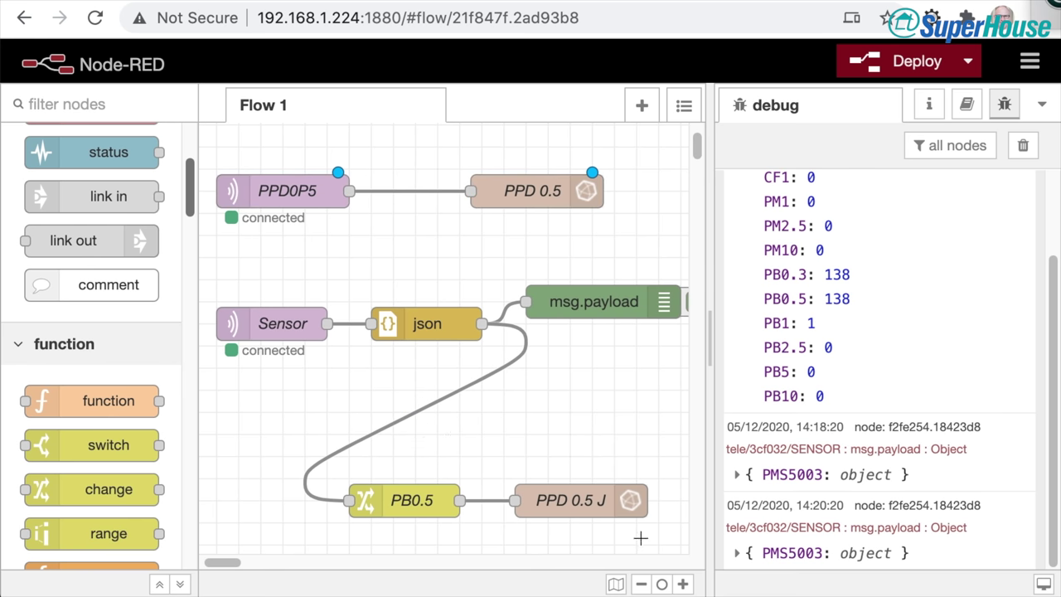
left_click_drag(419, 497, 401, 429)
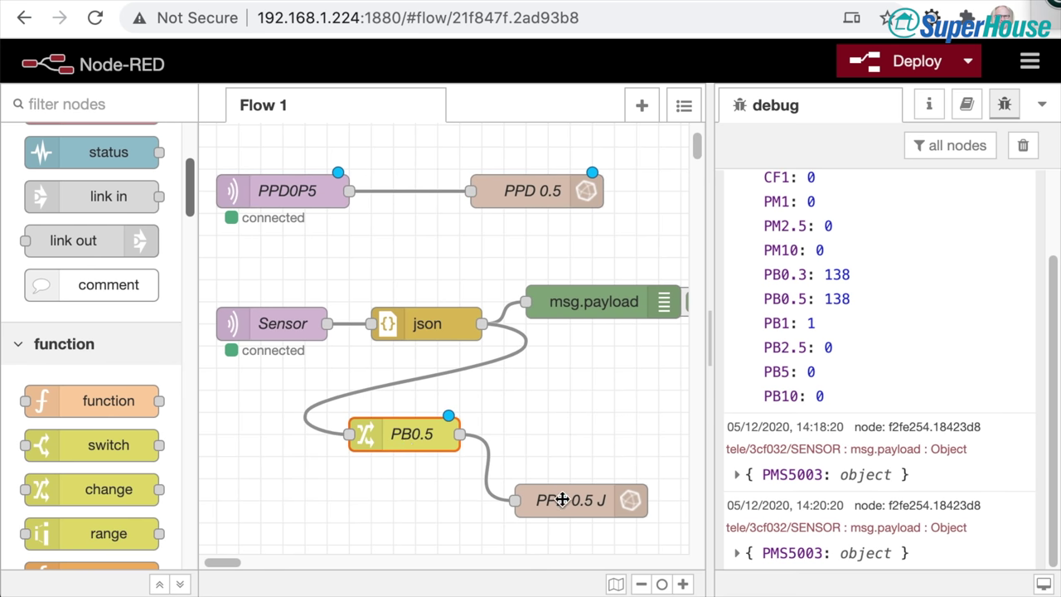
left_click_drag(577, 512, 567, 448)
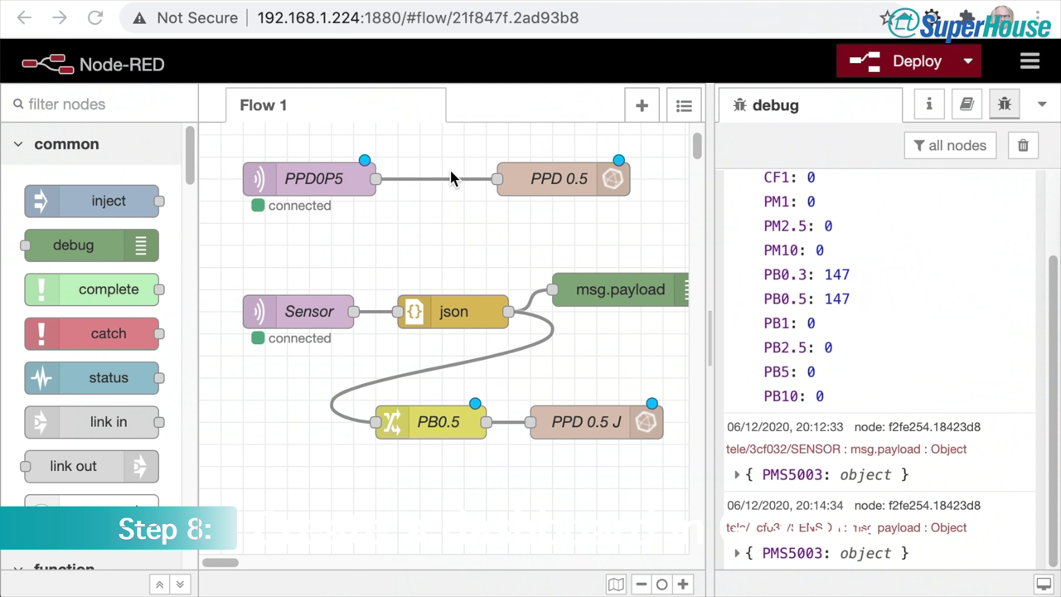
left_click(418, 18)
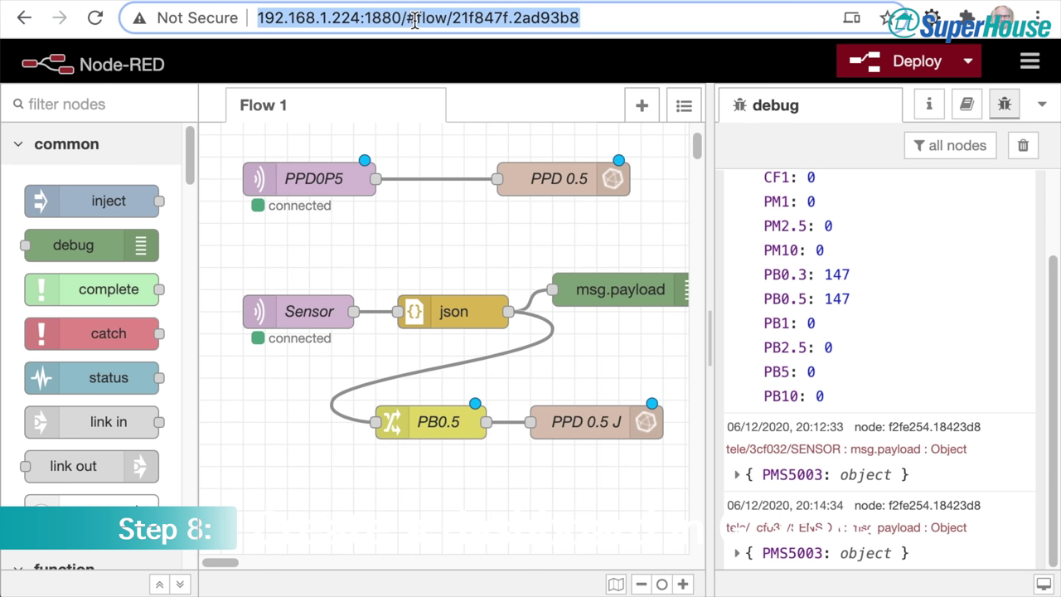
double_click(427, 18)
left_click_drag(367, 18, 435, 94)
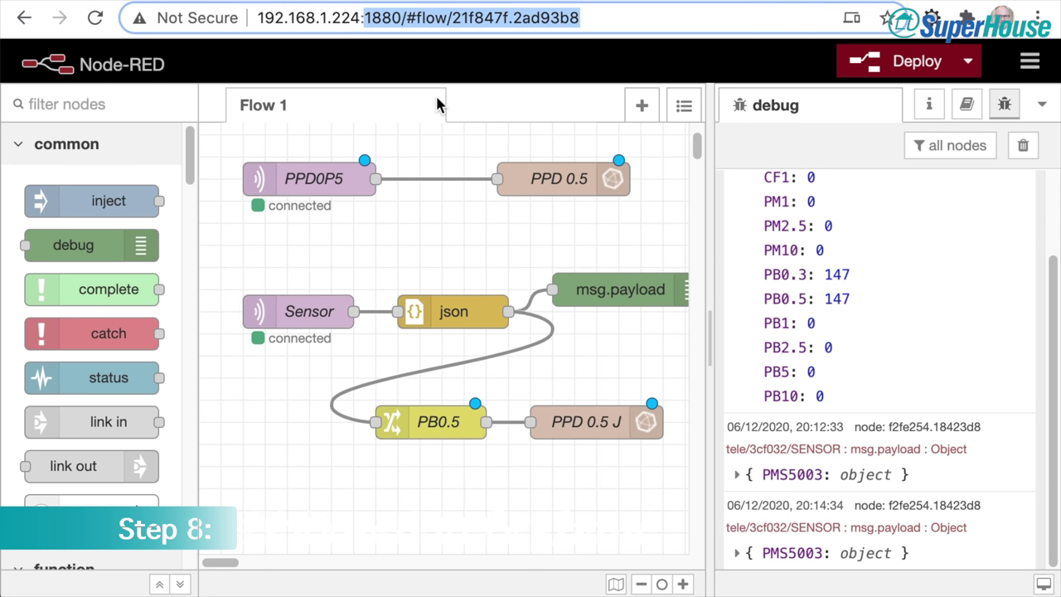
- Load Grafana on port 3000 and log in with the username and password
type("3000")
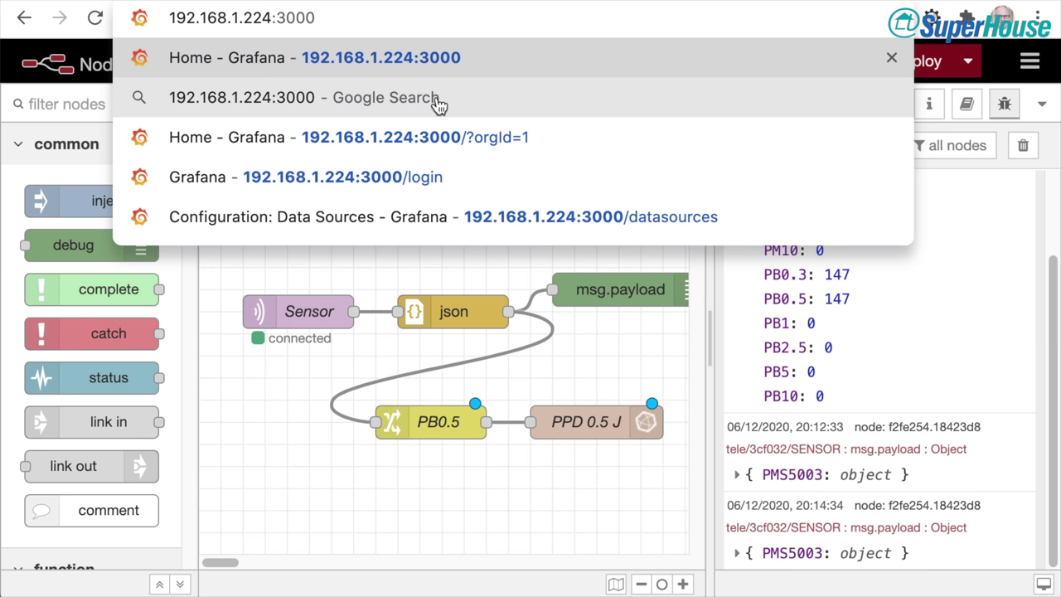
key("Return")
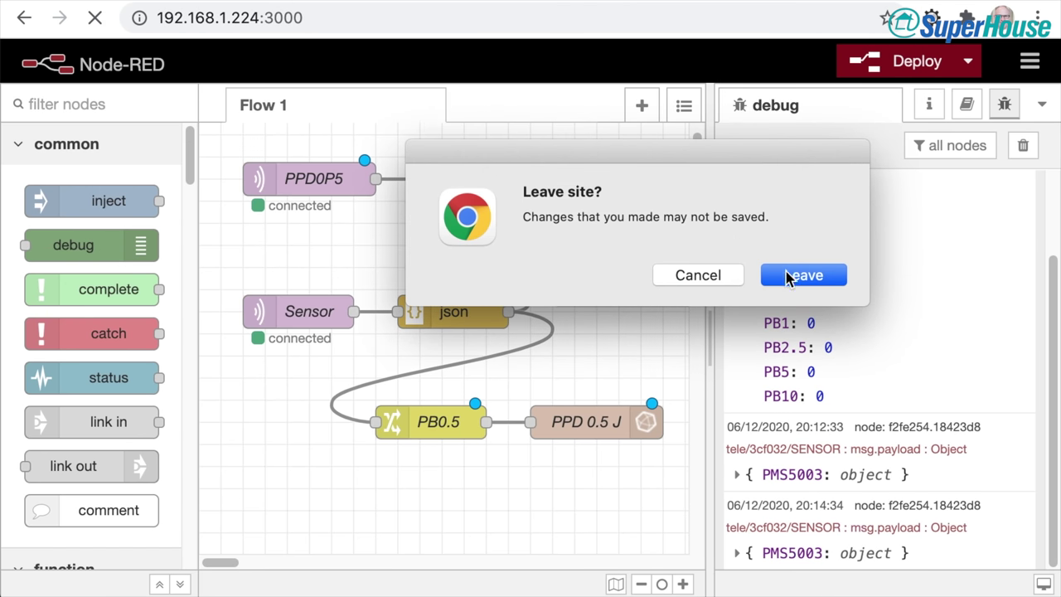
left_click(787, 275)
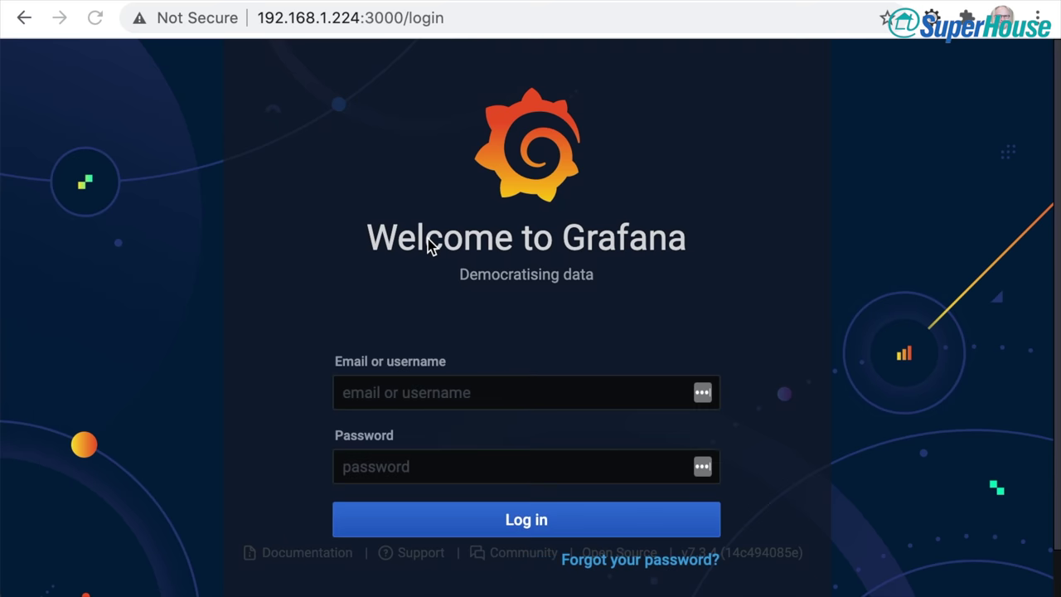
left_click(461, 396)
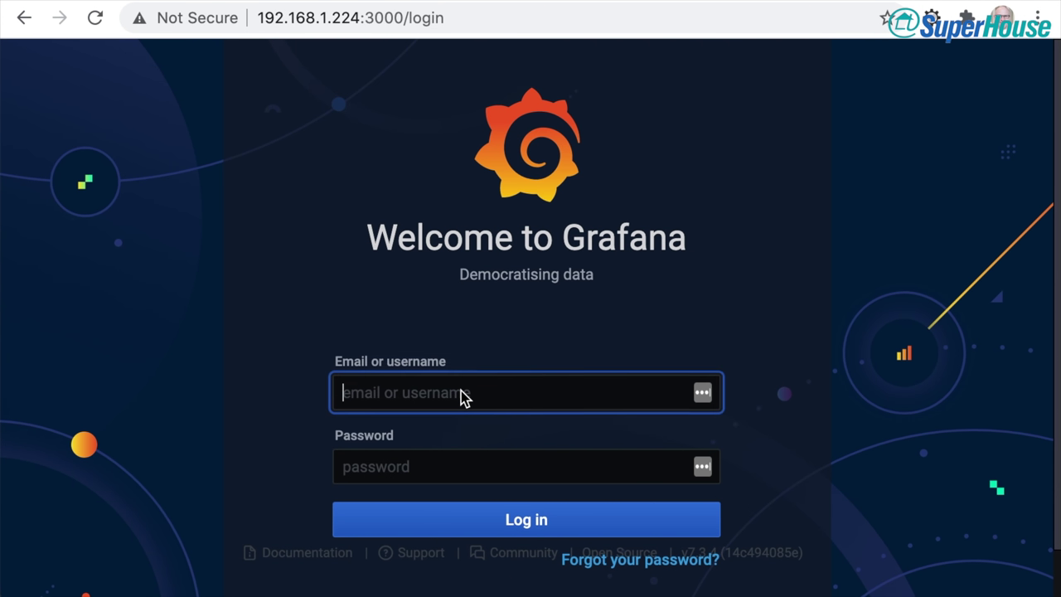
type("admin")
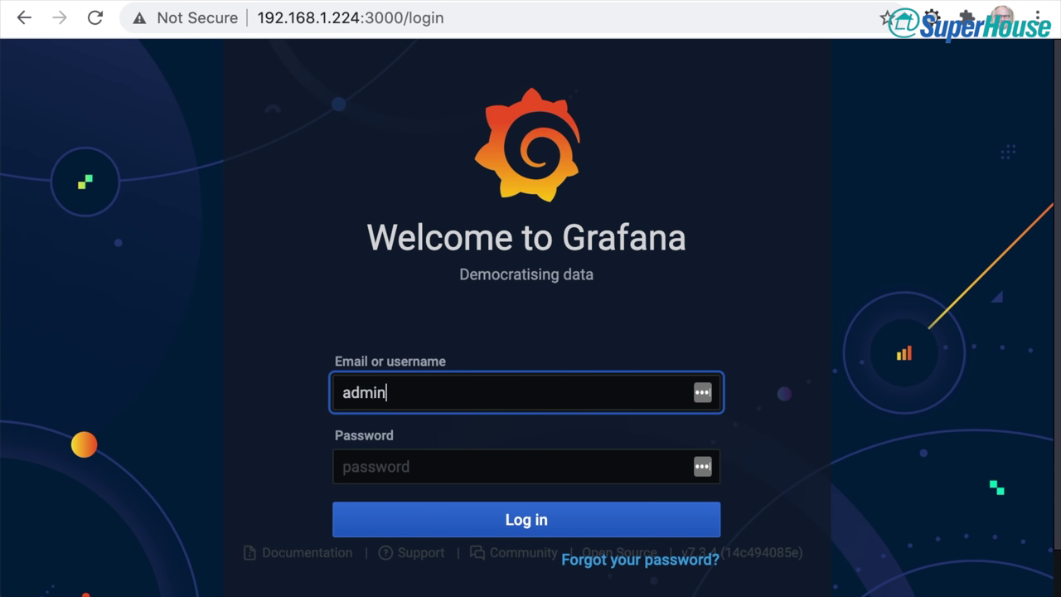
key("Tab")
type("adm")
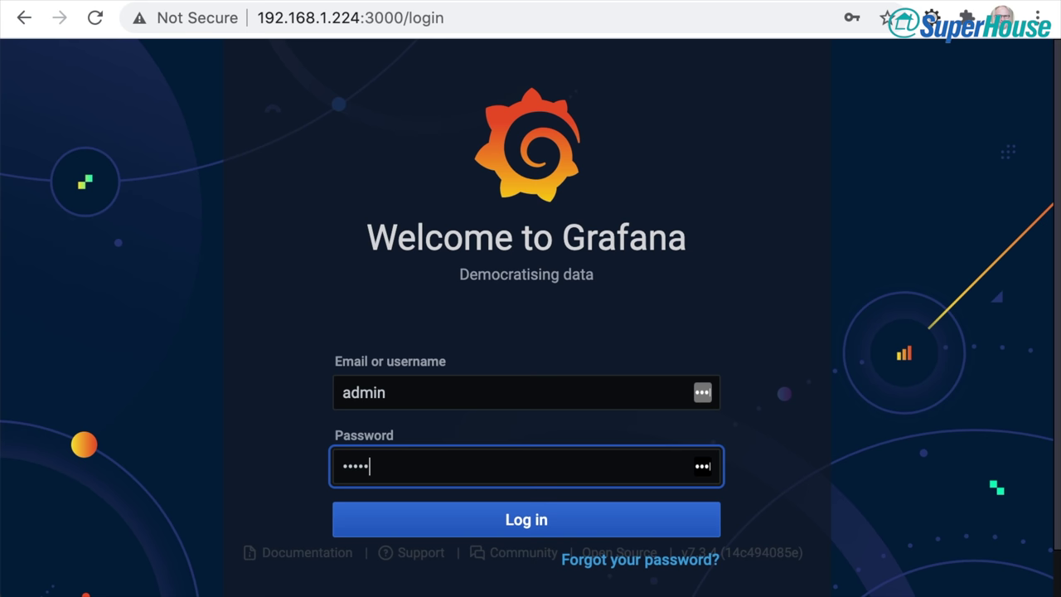
left_click(508, 528)
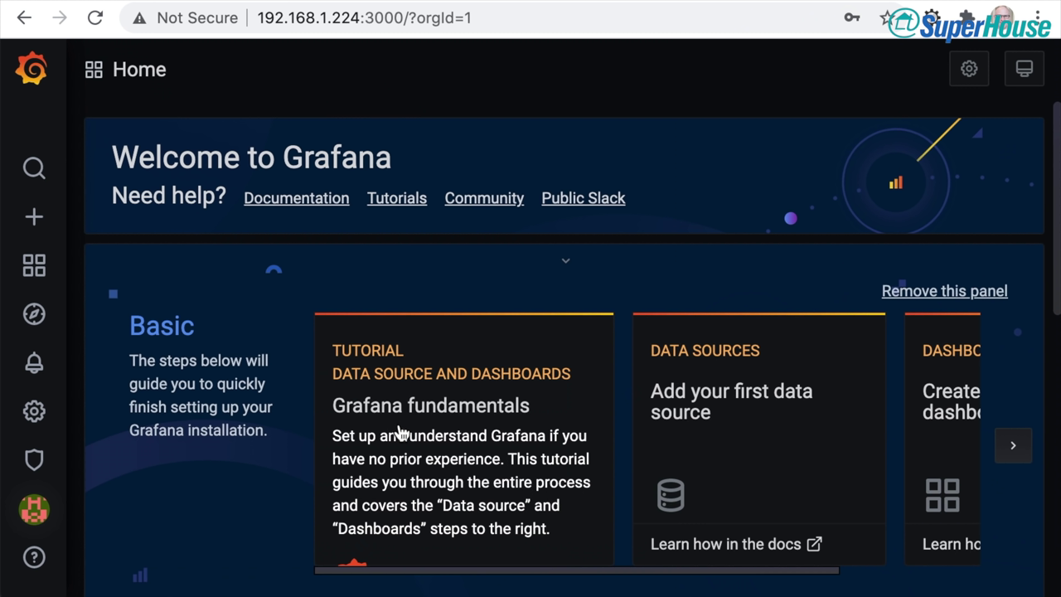
- Start adding a first data source from the Home page cards
scroll(516, 459, "right", 3)
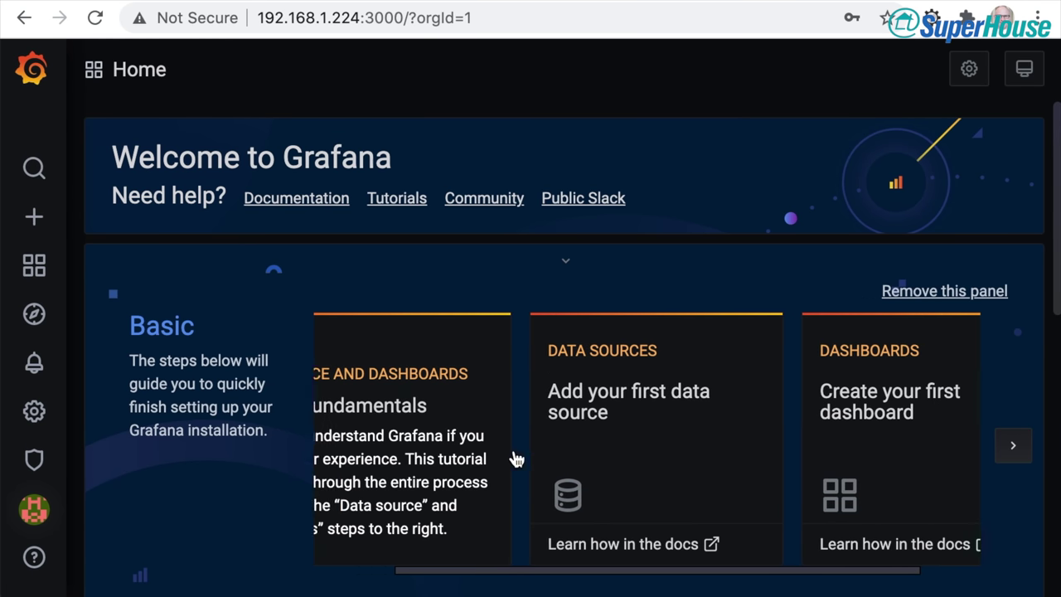
scroll(515, 459, "right", 2)
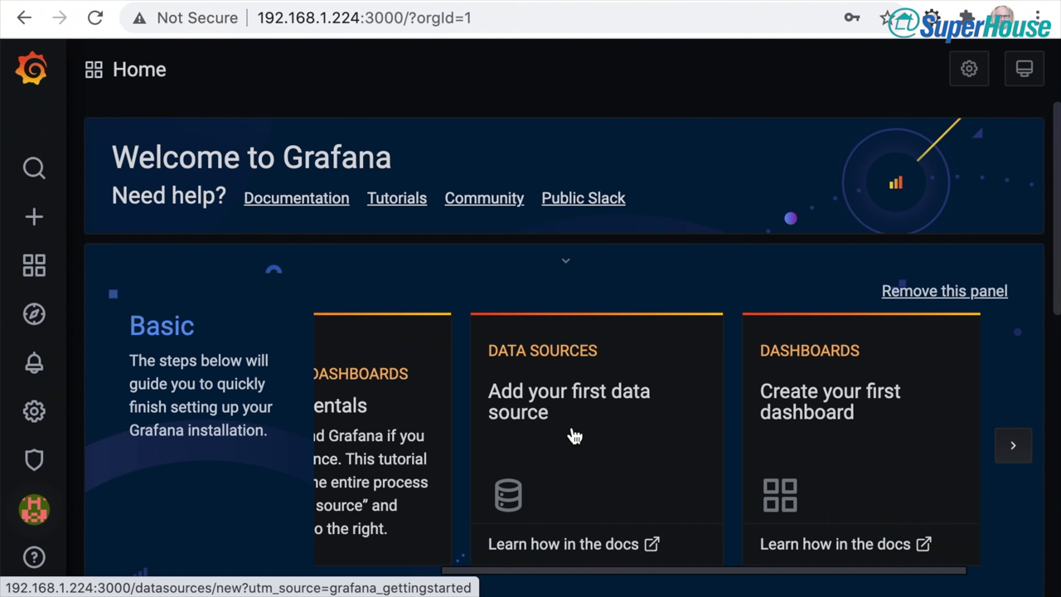
left_click(527, 396)
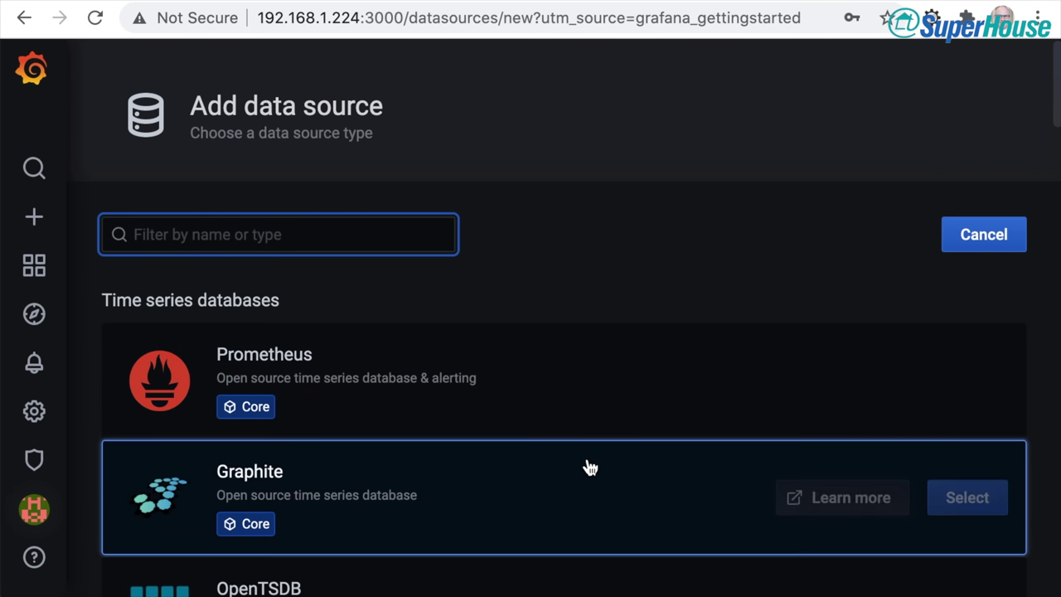
- Choose InfluxDB as the data source type
scroll(589, 447, "down", 3)
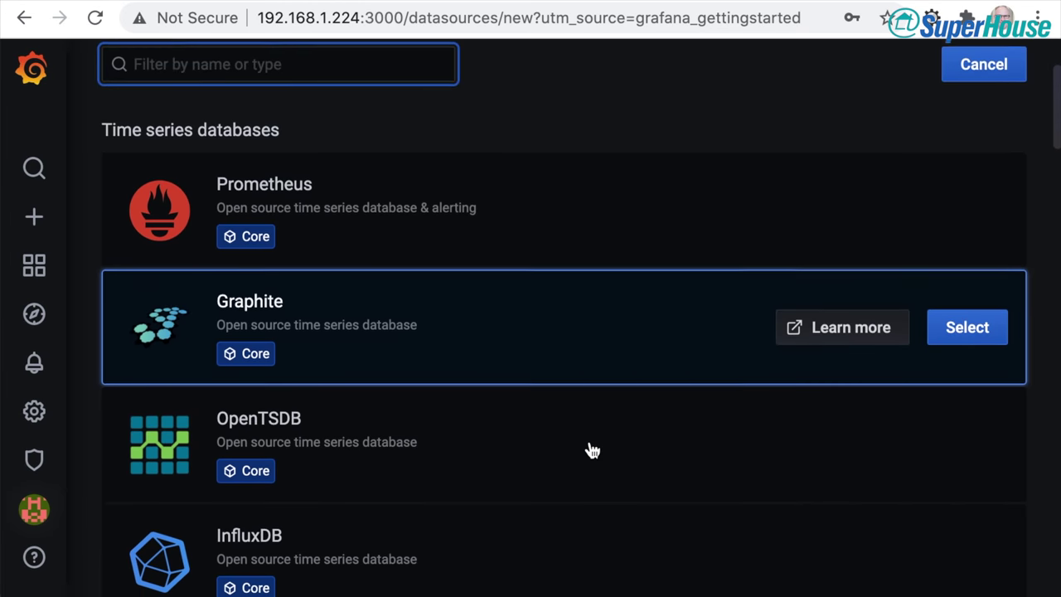
scroll(591, 450, "down", 2)
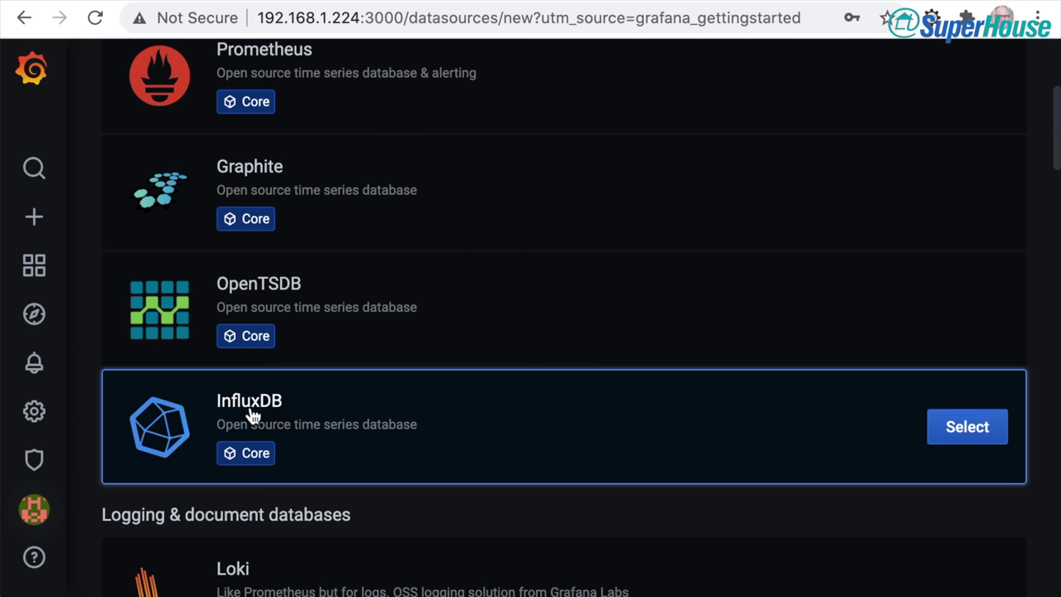
left_click(965, 427)
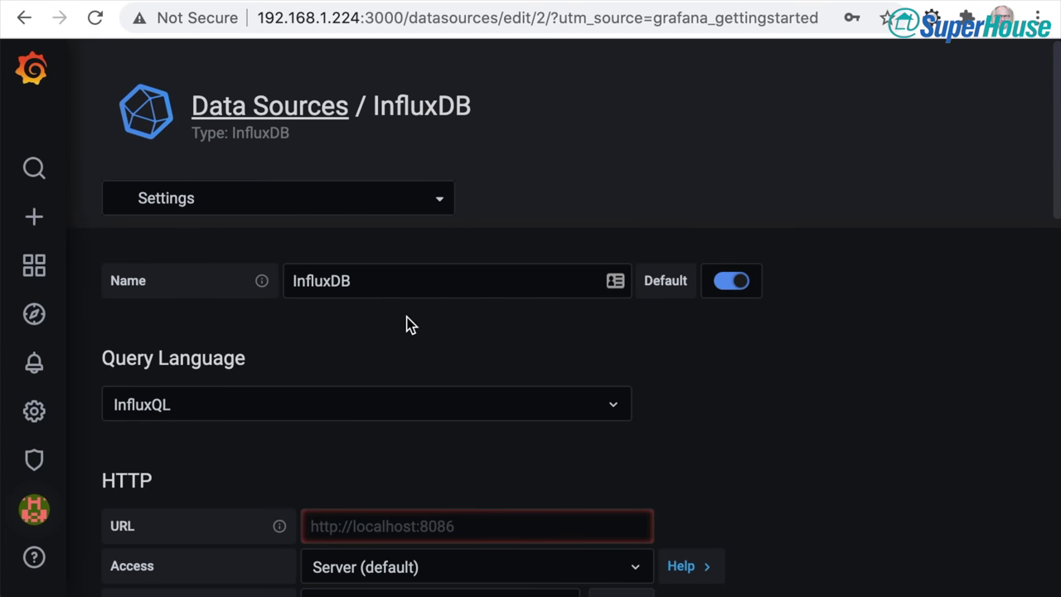
scroll(411, 326, "down", 1)
scroll(418, 329, "down", 3)
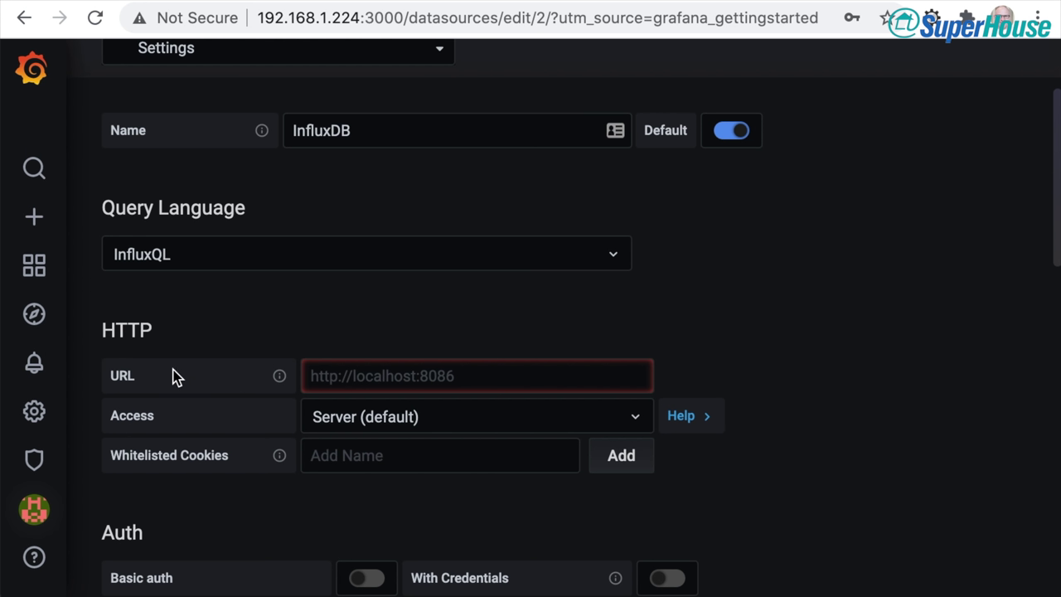
left_click(473, 376)
type("http://localhost:8086")
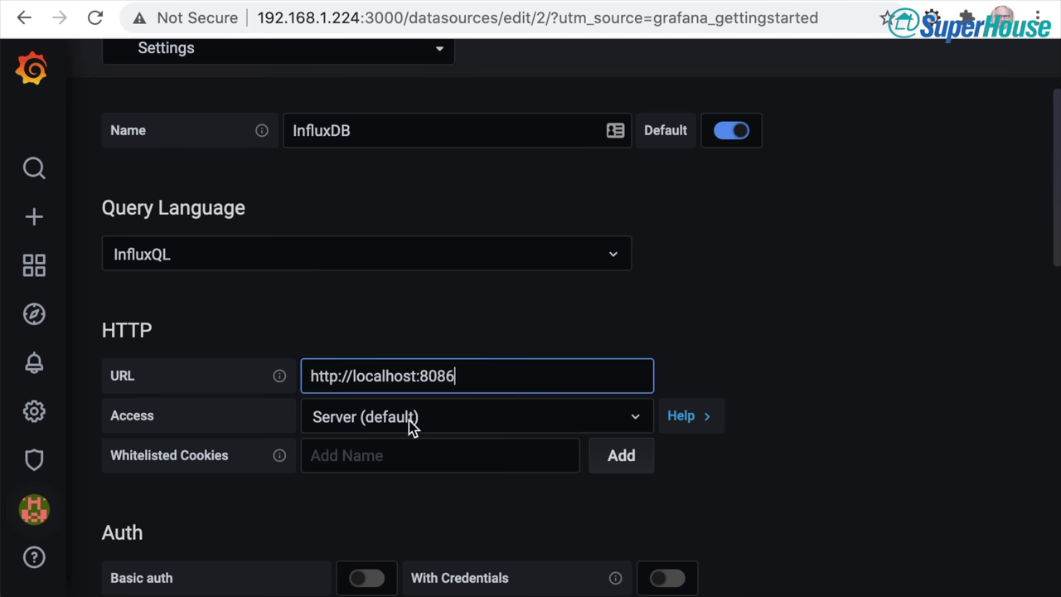
scroll(766, 485, "down", 1)
scroll(767, 485, "down", 10)
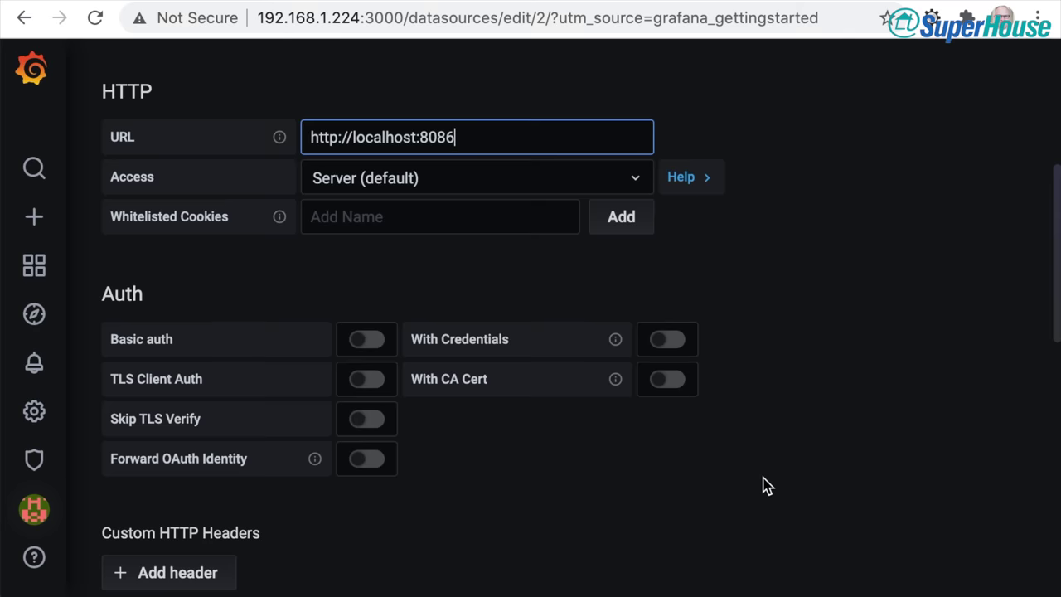
scroll(766, 485, "down", 4)
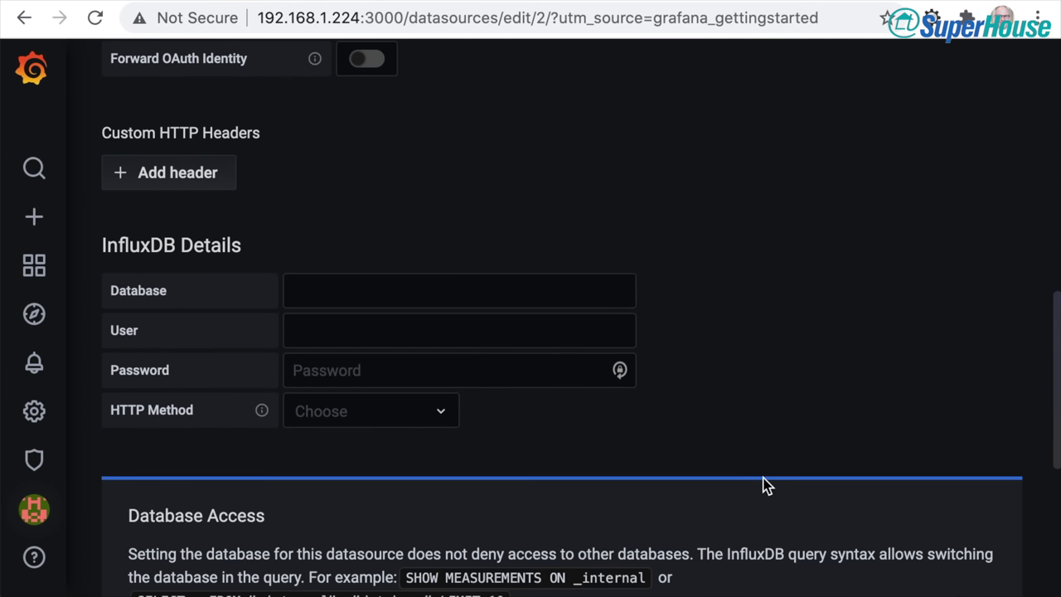
- Fill in the InfluxDB details: database sensors, plus the database user and password
left_click(347, 289)
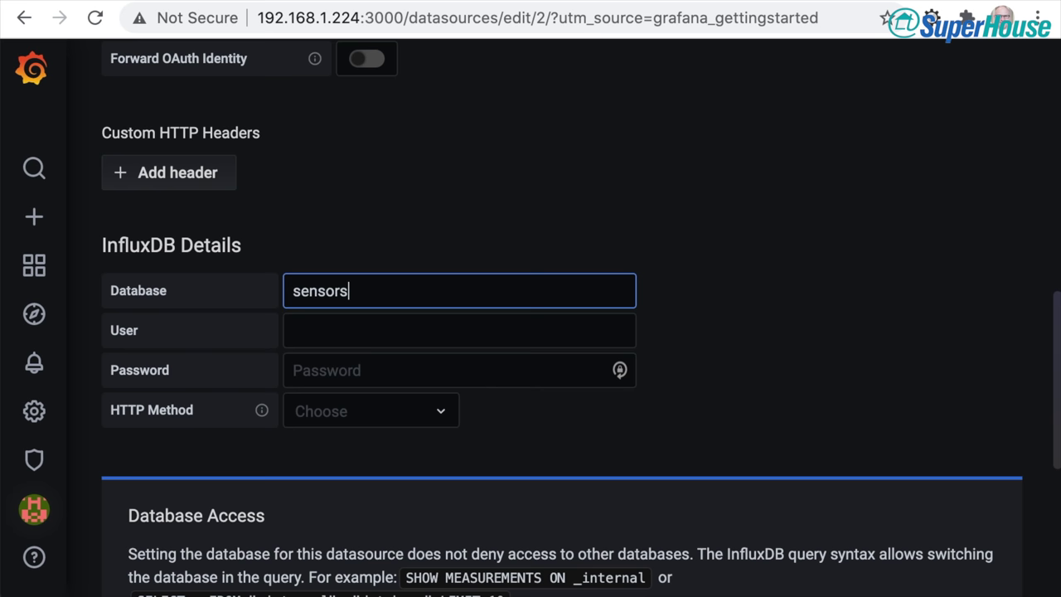
left_click(332, 329)
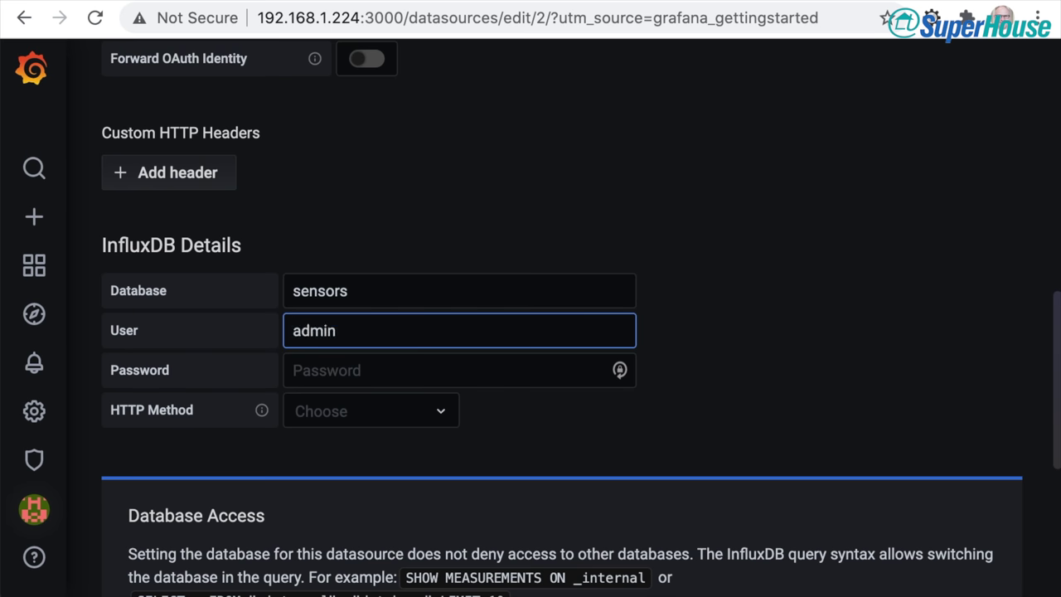
left_click(331, 370)
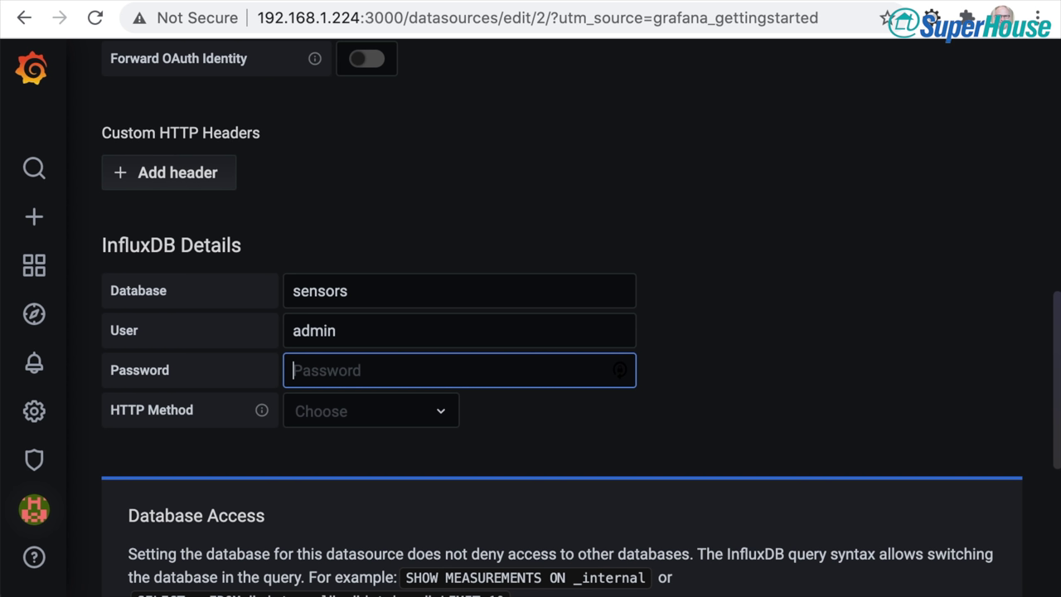
type("••")
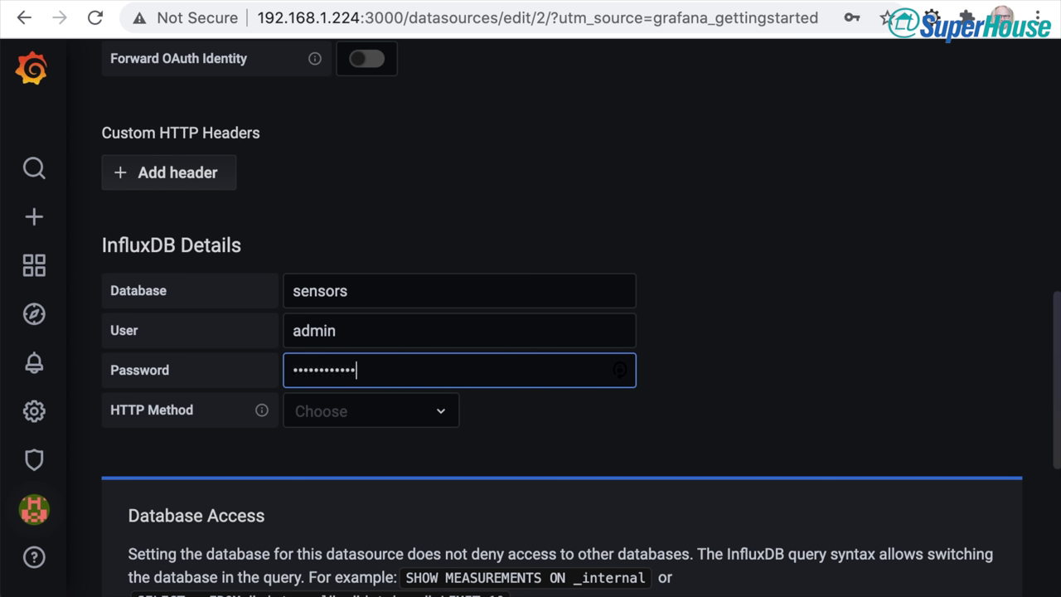
left_click(712, 398)
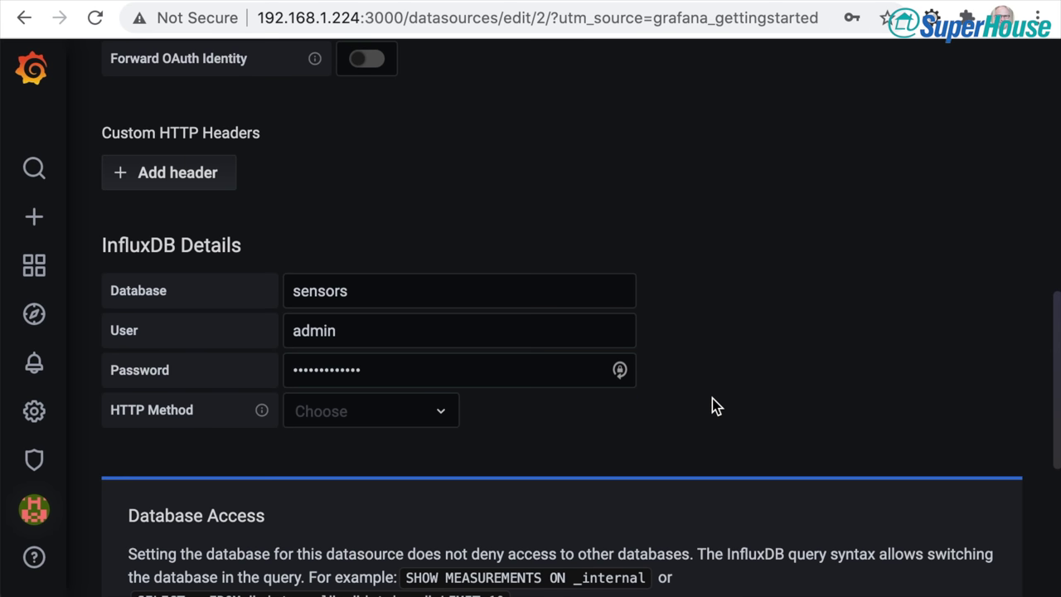
- Save and test the data source, confirming it reports working
scroll(712, 398, "down", 3)
scroll(711, 397, "down", 5)
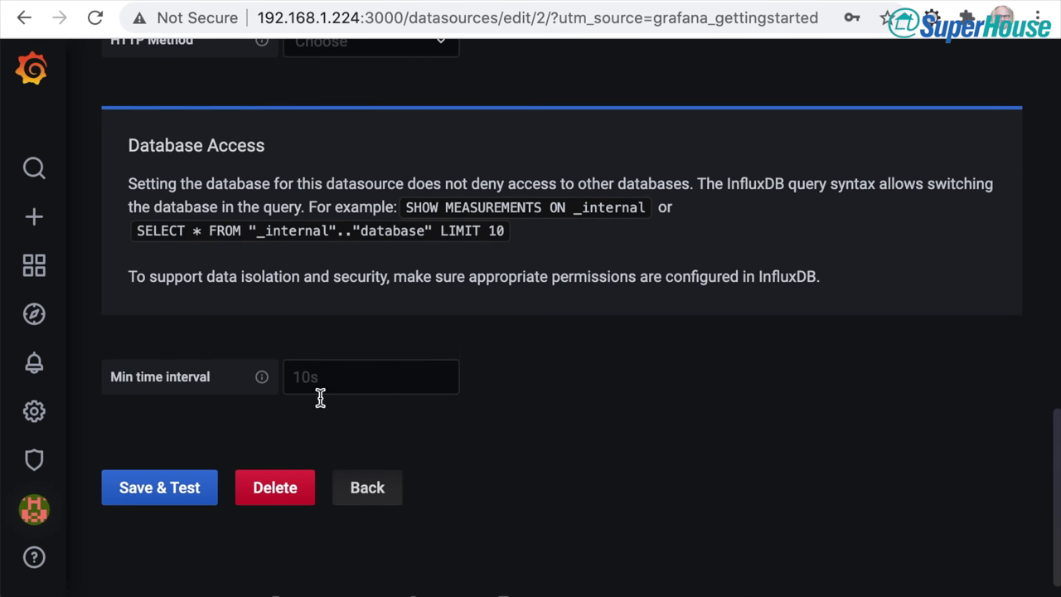
left_click(191, 491)
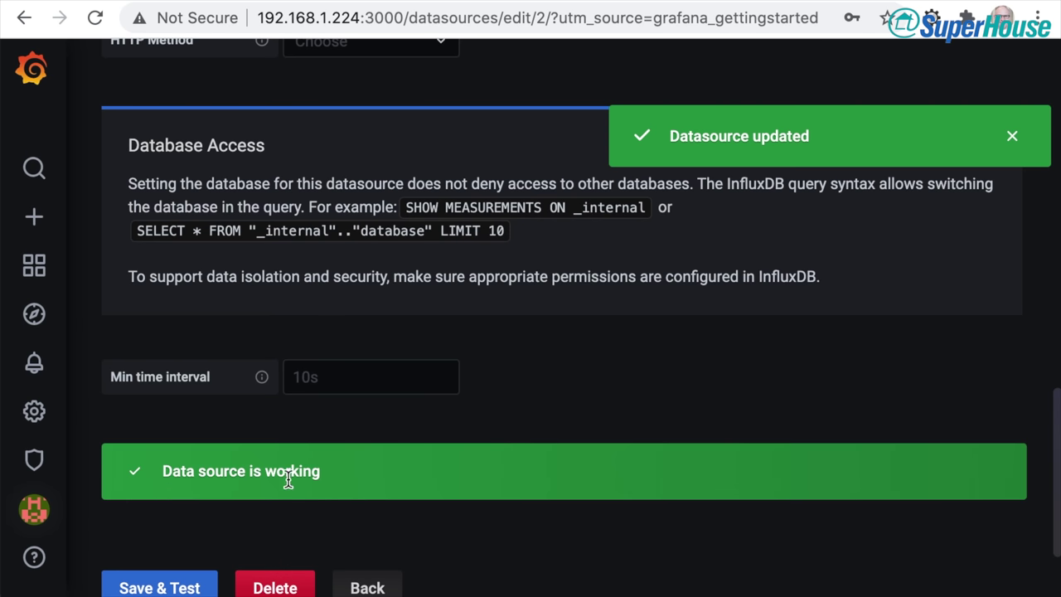
scroll(600, 375, "down", 2)
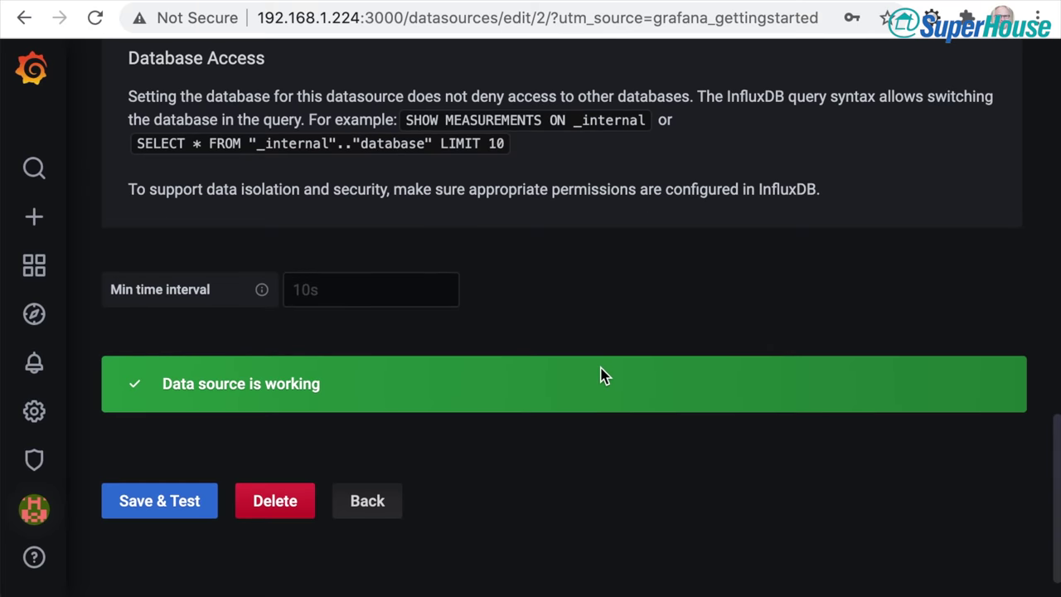
scroll(600, 375, "up", 10)
scroll(600, 374, "up", 6)
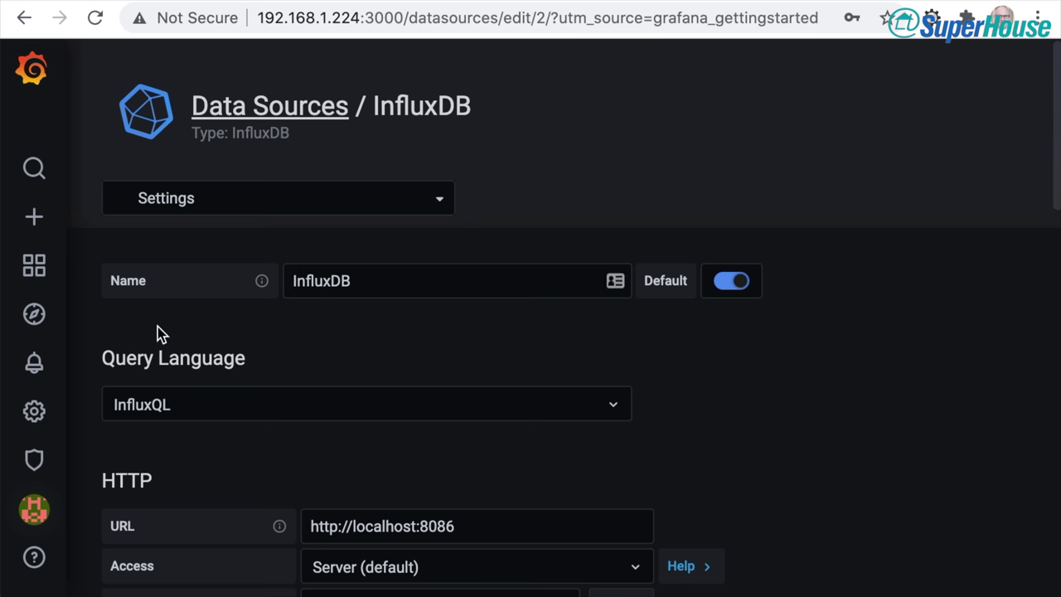
- From the Grafana home, dismiss the password warning, create a dashboard and add a panel
left_click(32, 71)
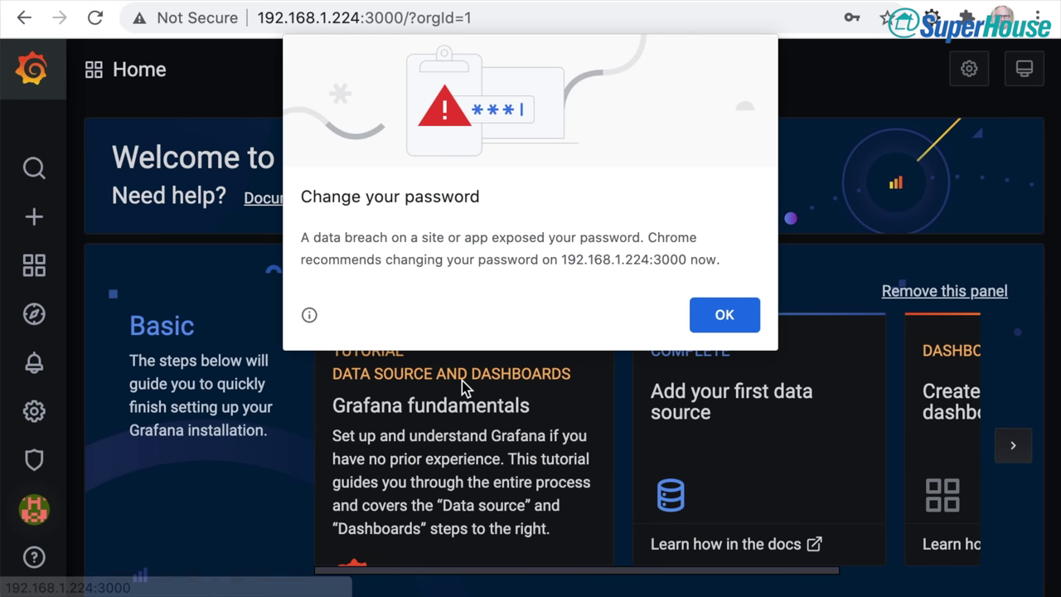
left_click(724, 314)
scroll(522, 436, "right", 4)
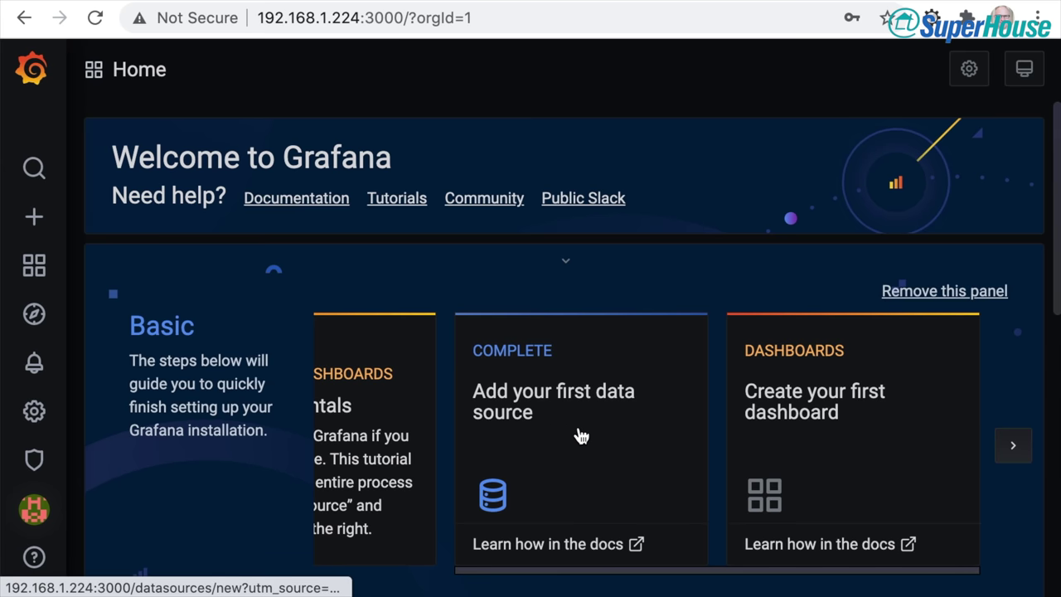
scroll(613, 445, "down", 1)
scroll(612, 446, "up", 1)
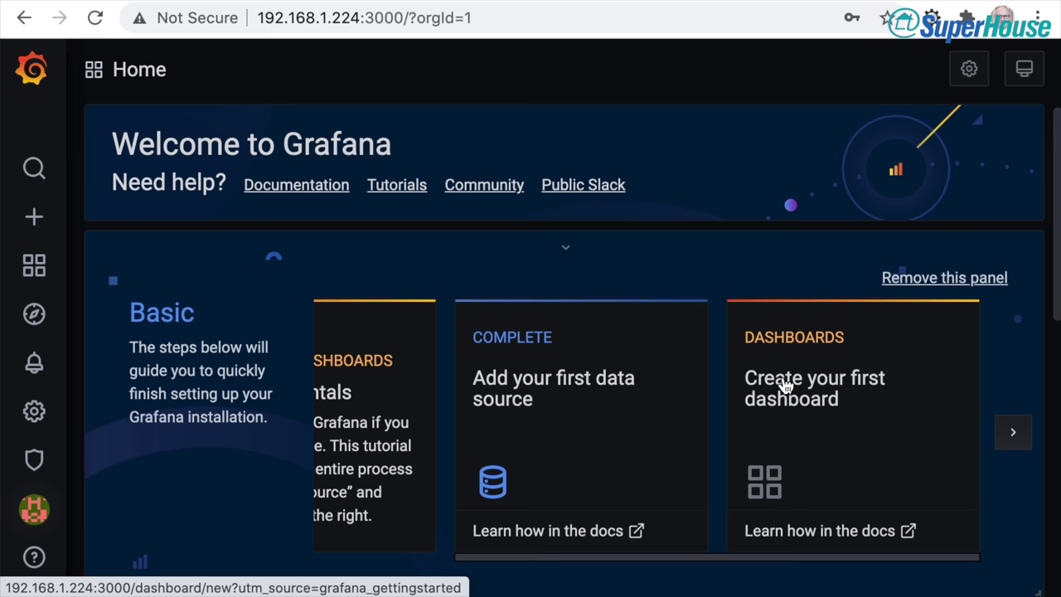
left_click(784, 386)
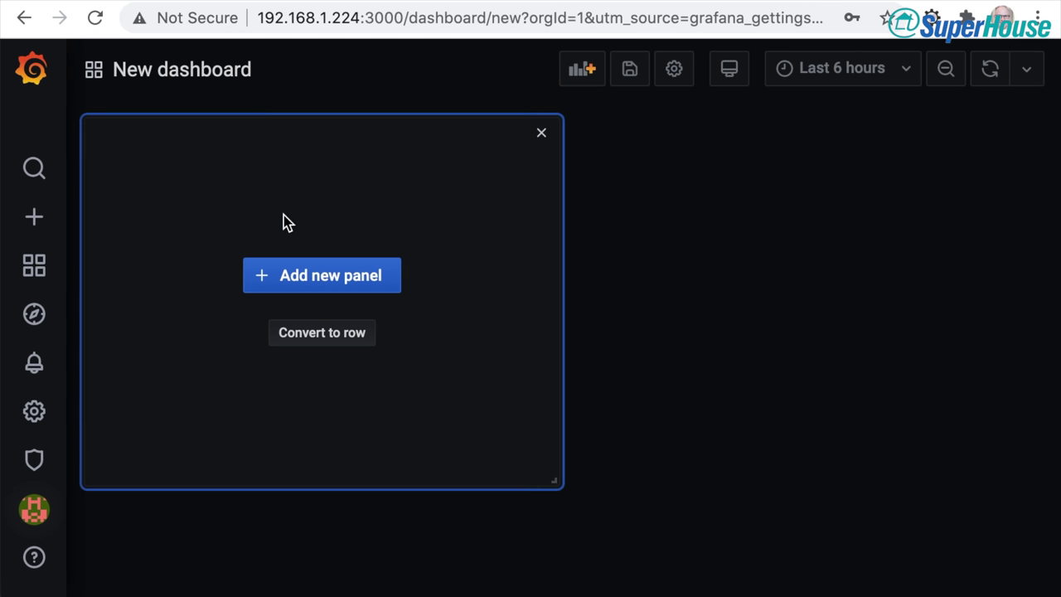
left_click(316, 280)
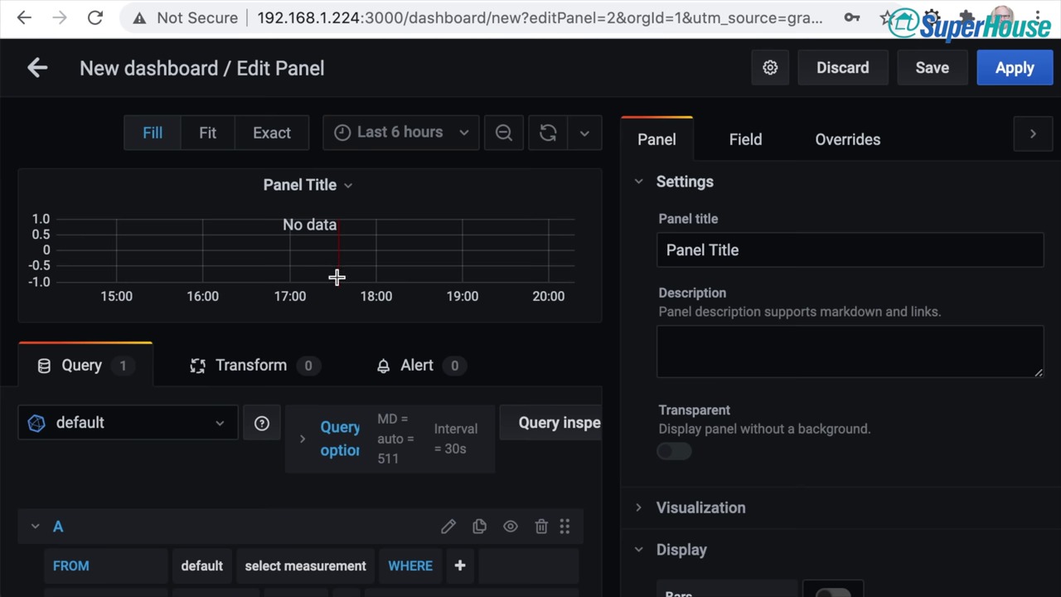
- Point the panel query's FROM at the tele/3cf032/PPD0P3J measurement
scroll(307, 496, "down", 3)
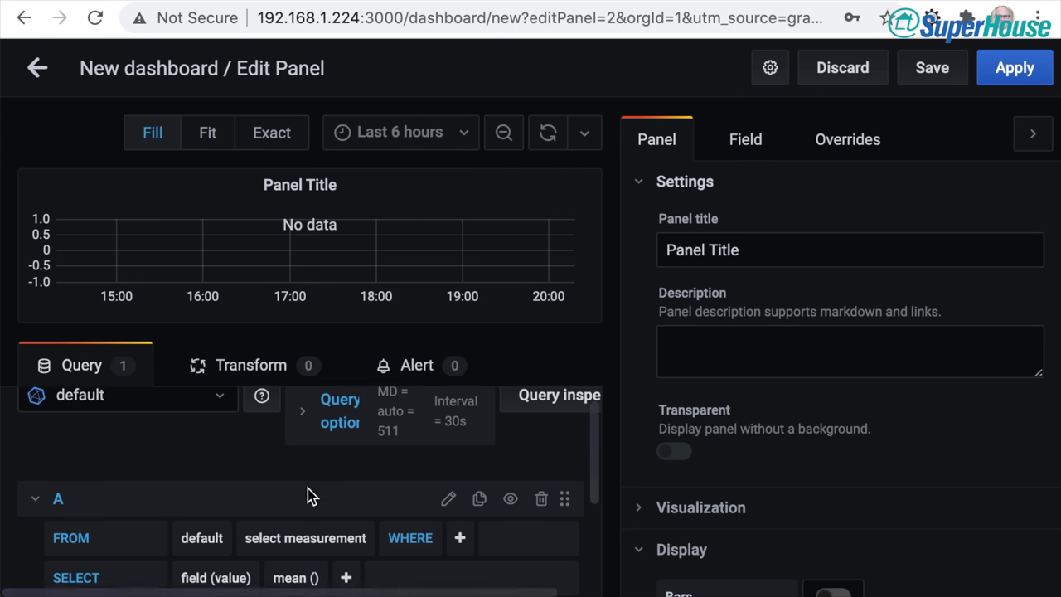
scroll(307, 496, "up", 1)
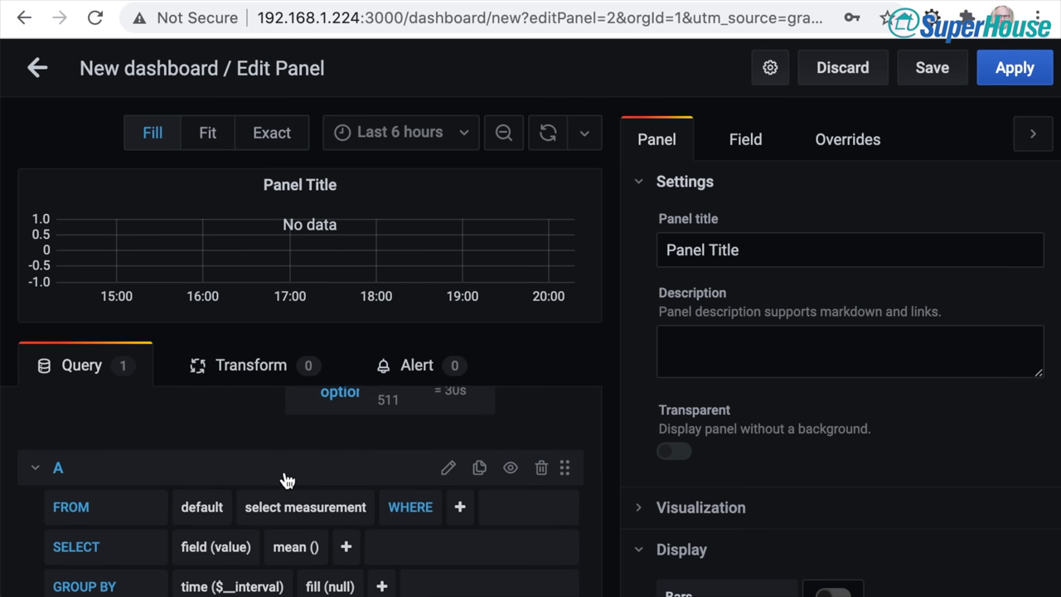
scroll(286, 479, "down", 5)
scroll(284, 472, "up", 4)
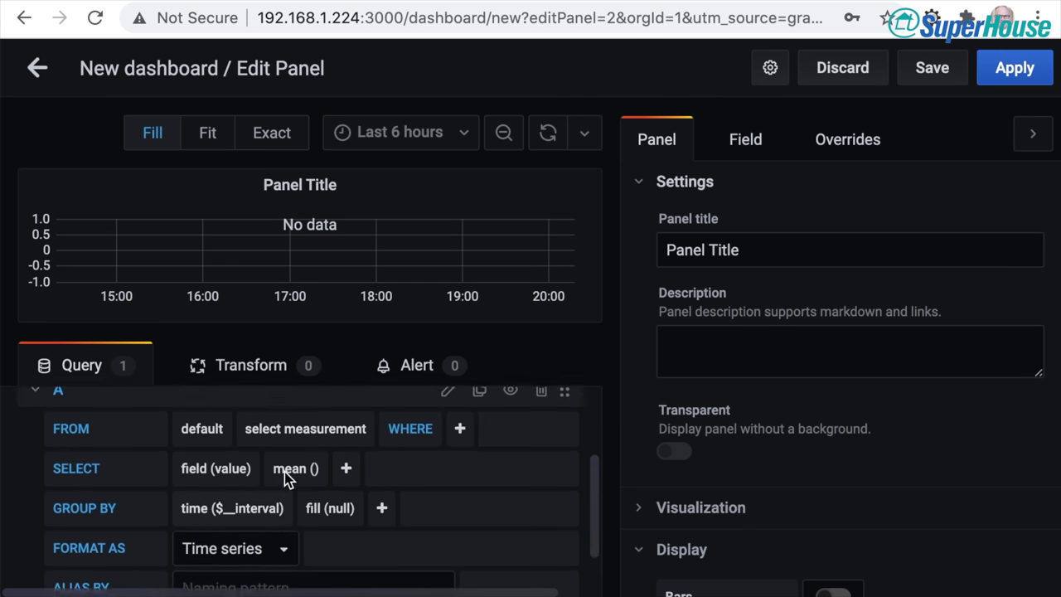
scroll(284, 471, "down", 2)
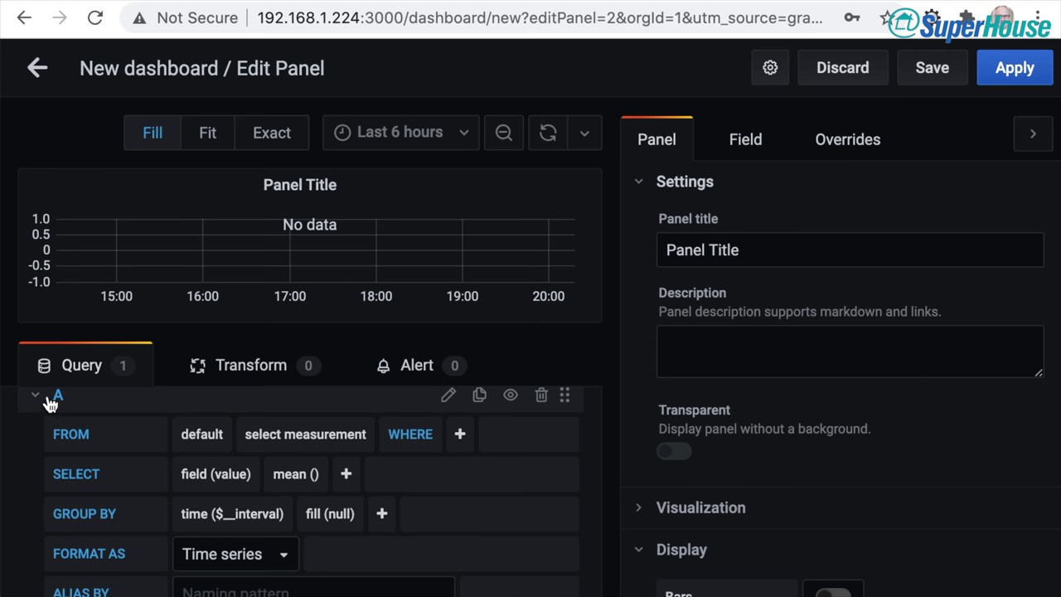
scroll(298, 472, "down", 1)
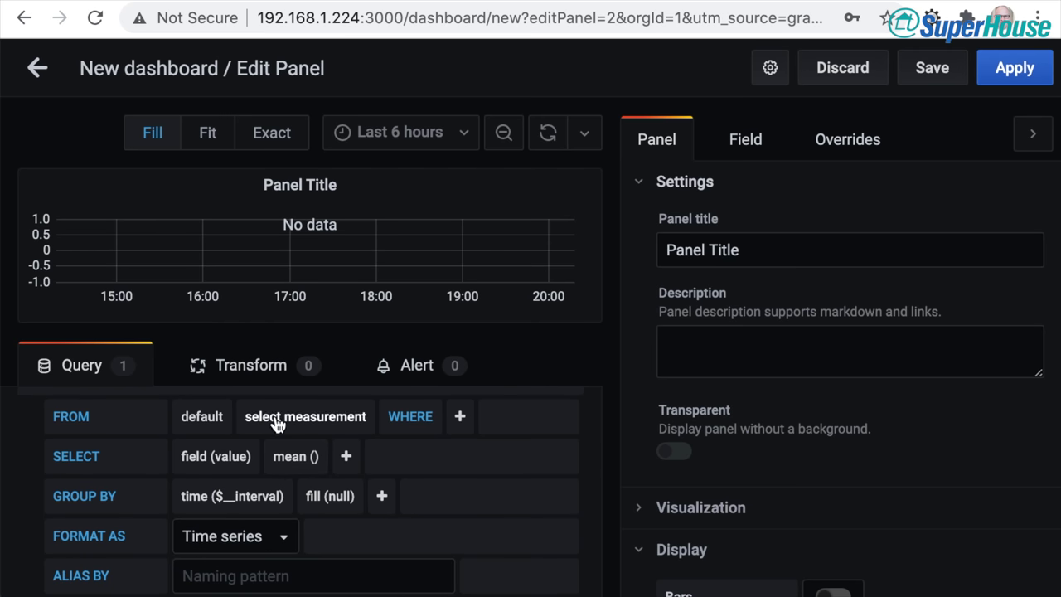
left_click(303, 424)
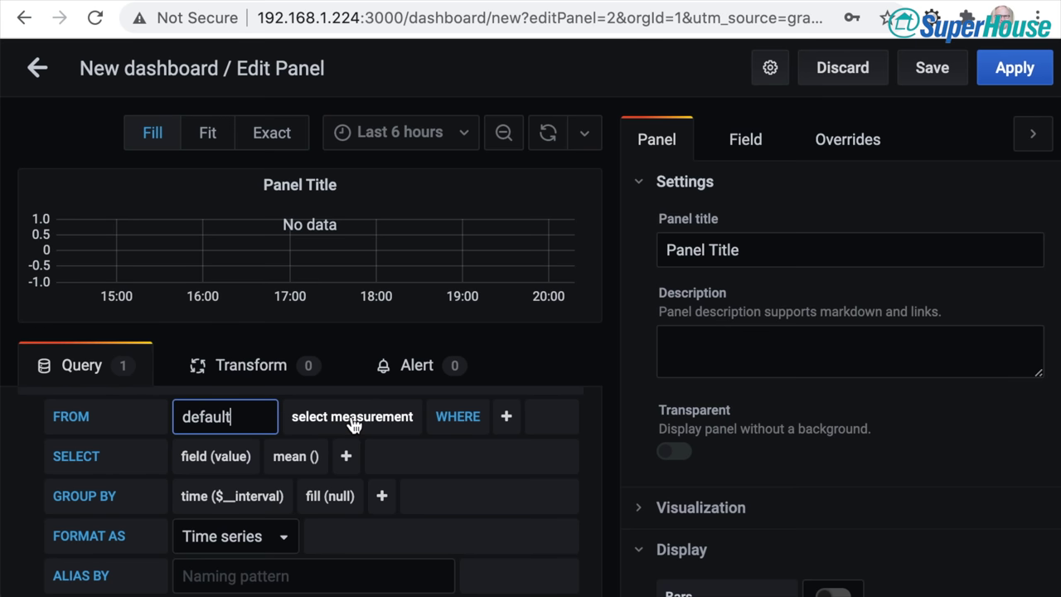
left_click(352, 421)
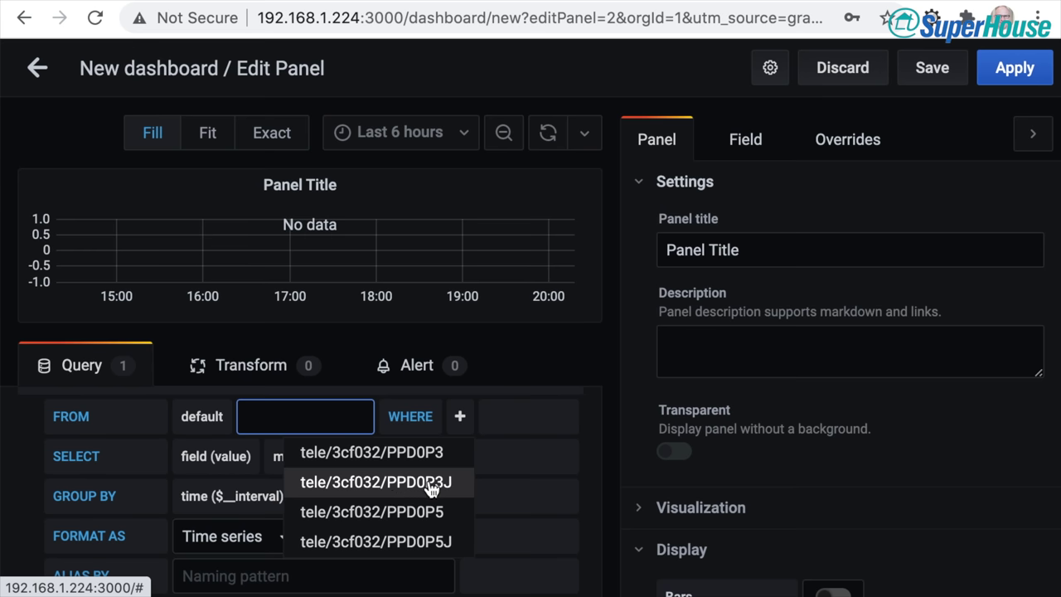
left_click(384, 484)
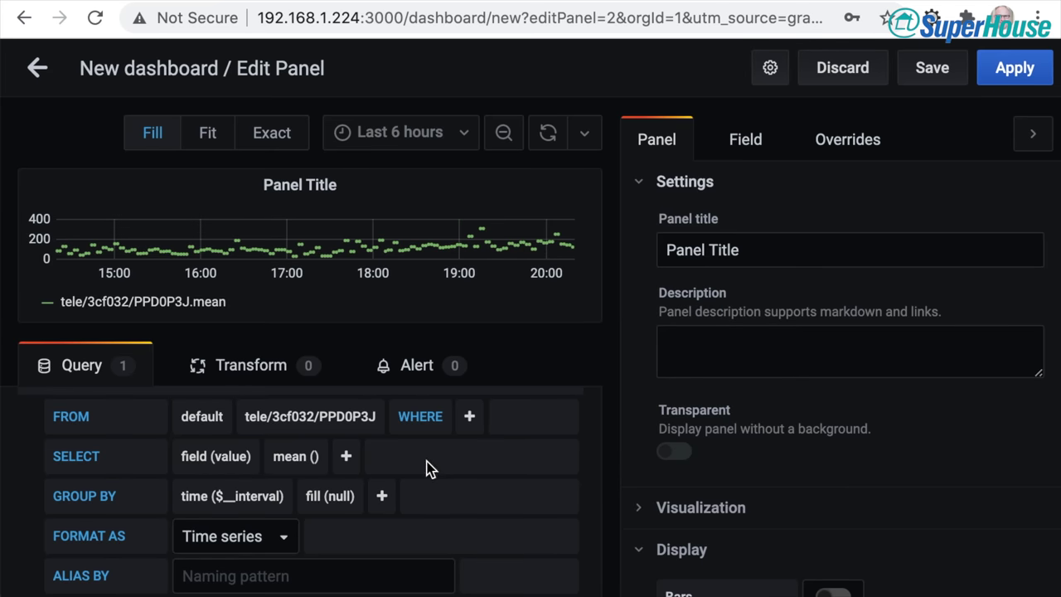
- Rename the panel title to PPD
left_click(746, 249)
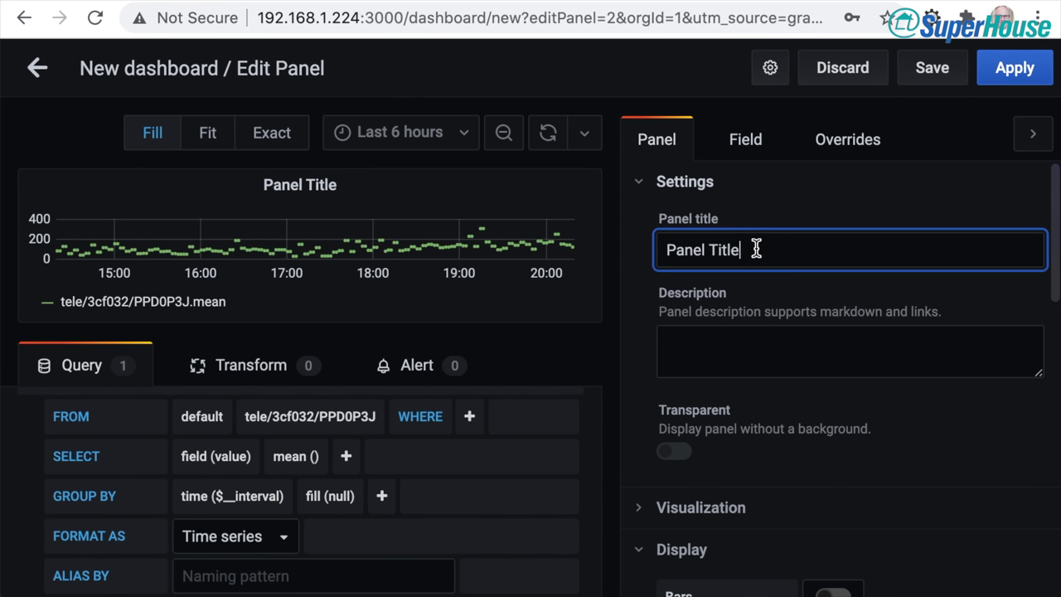
left_click_drag(768, 248, 657, 225)
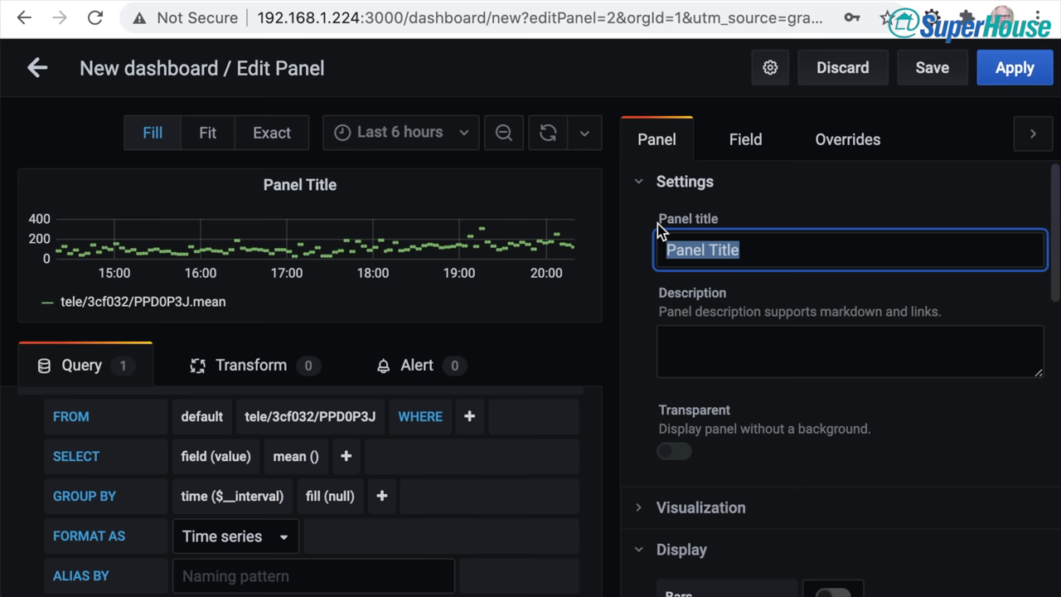
type("PPD")
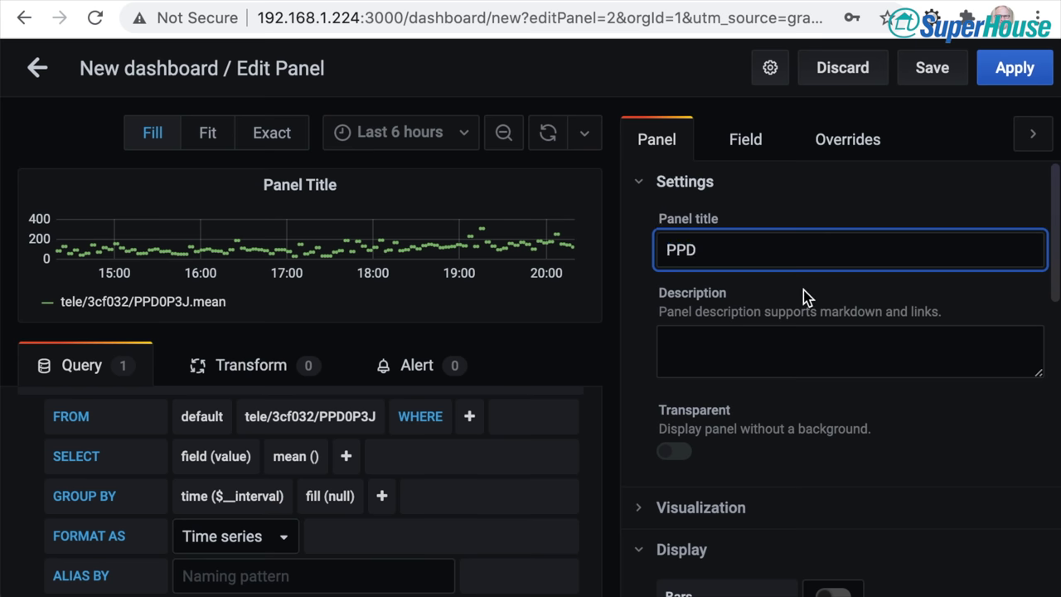
left_click(801, 290)
- Preview the Stat, Gauge and Bar gauge visualizations, then return the panel to Graph
scroll(741, 350, "down", 3)
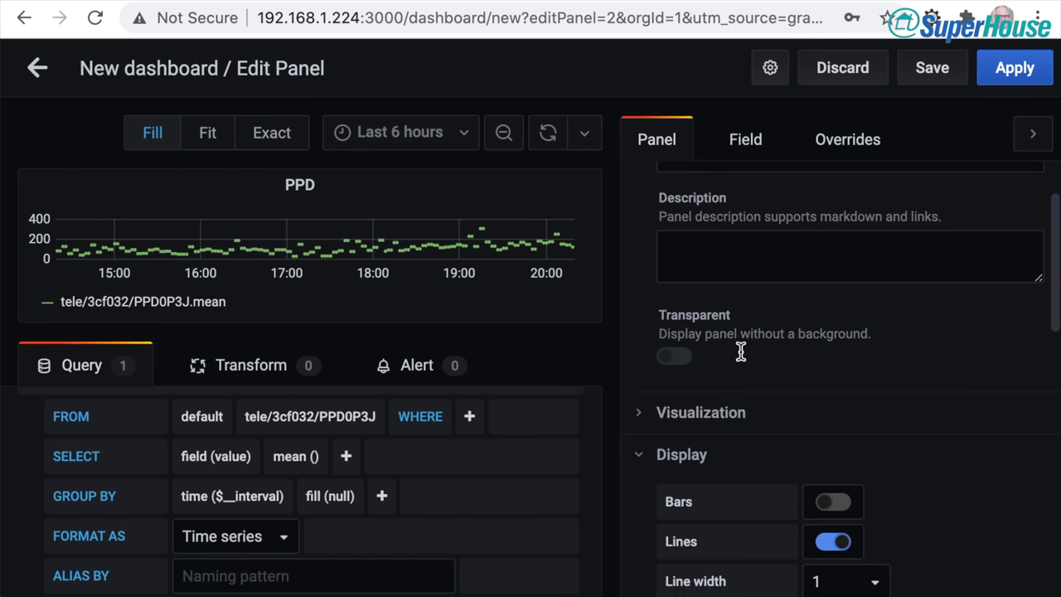
scroll(741, 350, "down", 2)
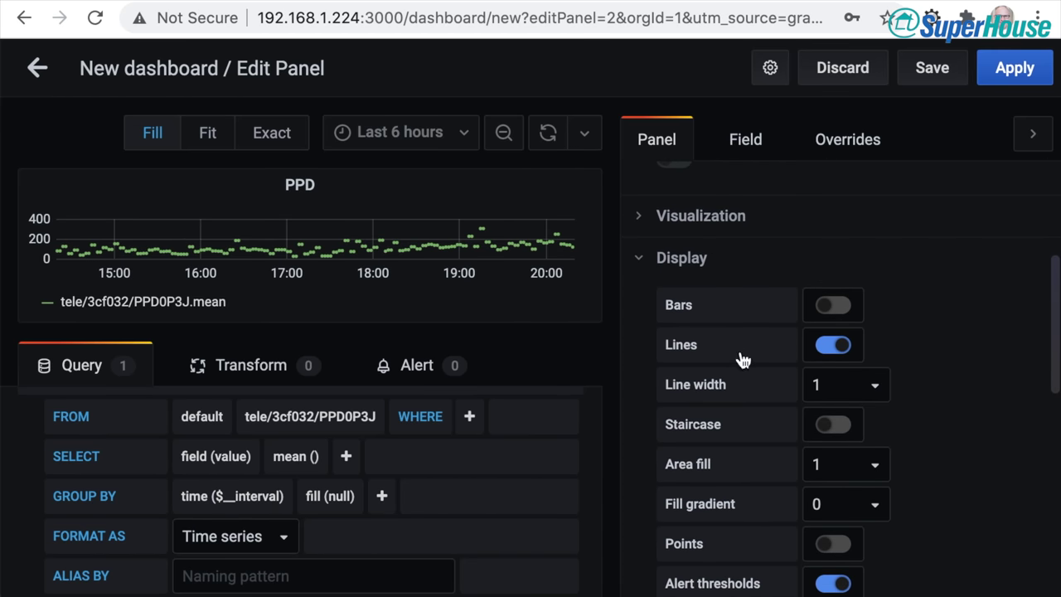
left_click(644, 219)
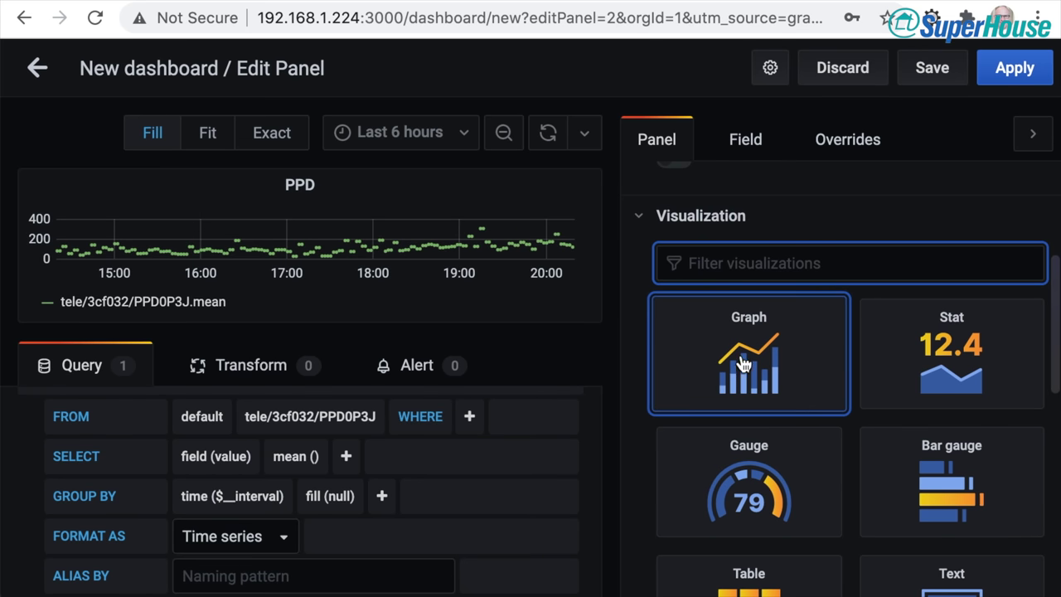
left_click(986, 356)
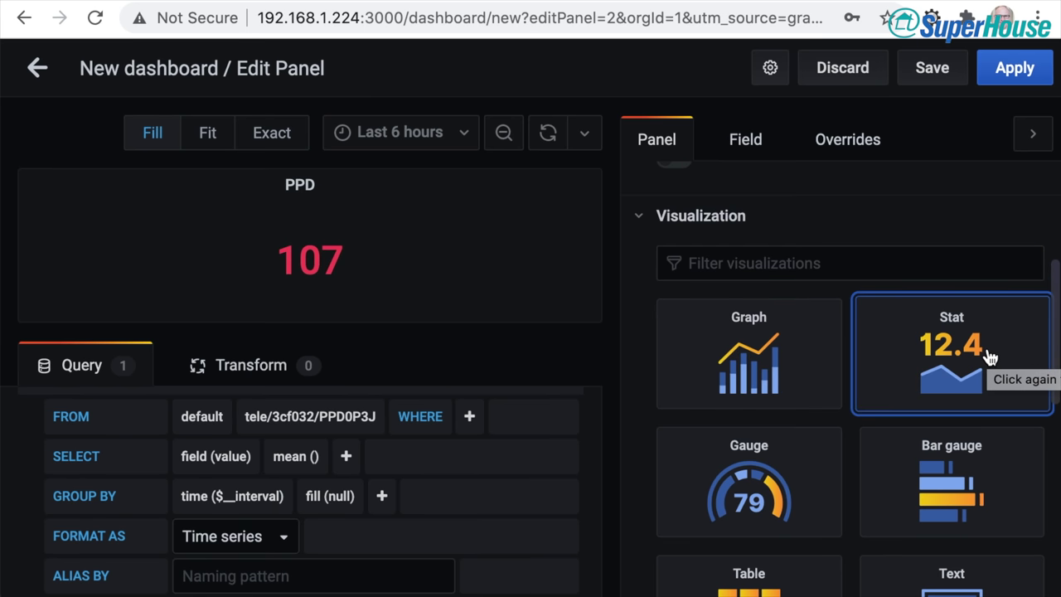
left_click(746, 505)
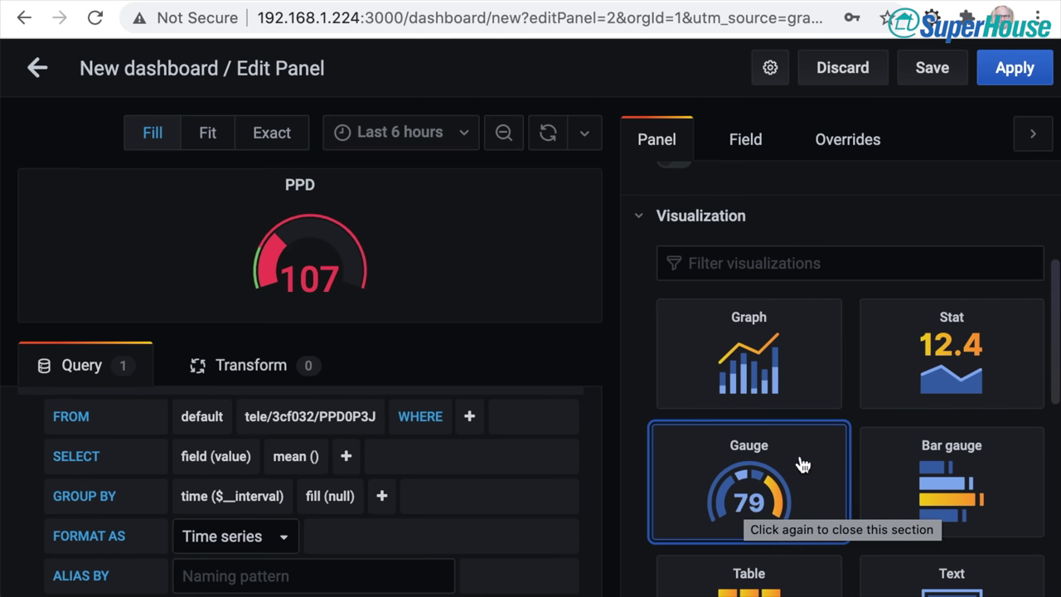
left_click(943, 339)
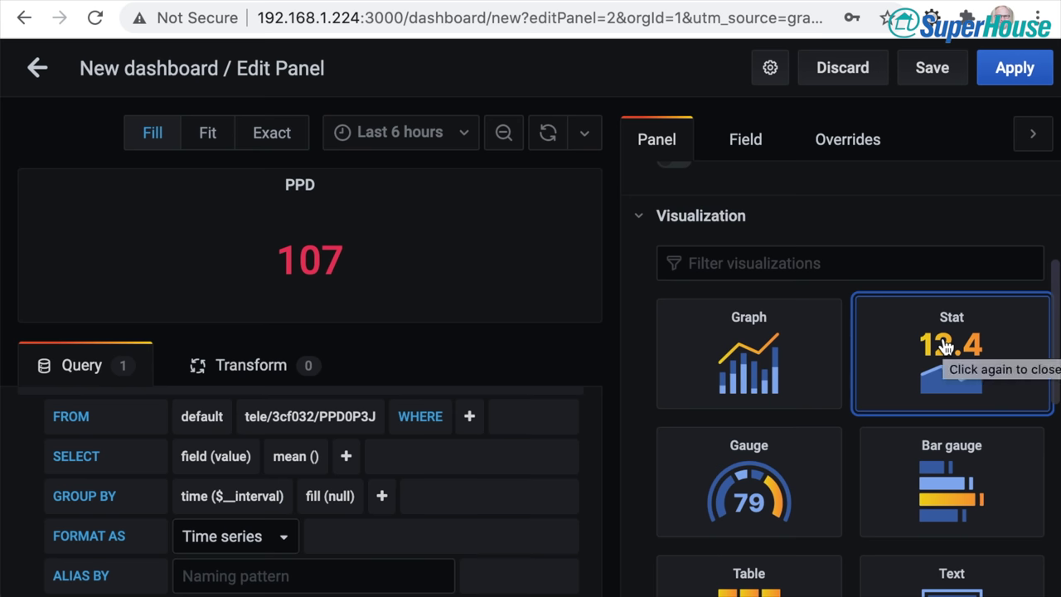
left_click(756, 492)
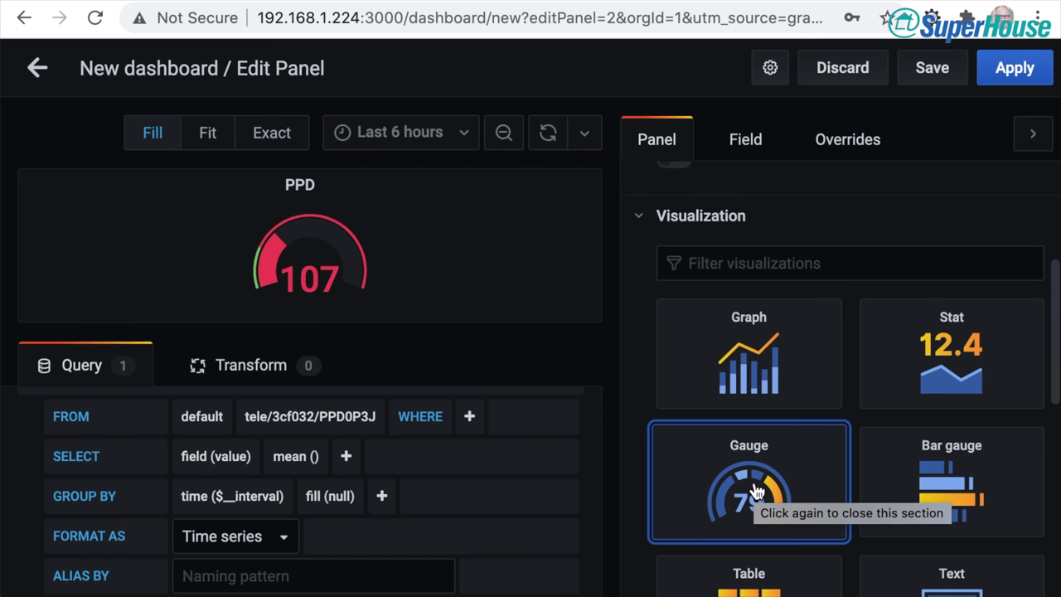
left_click(876, 490)
scroll(805, 471, "down", 3)
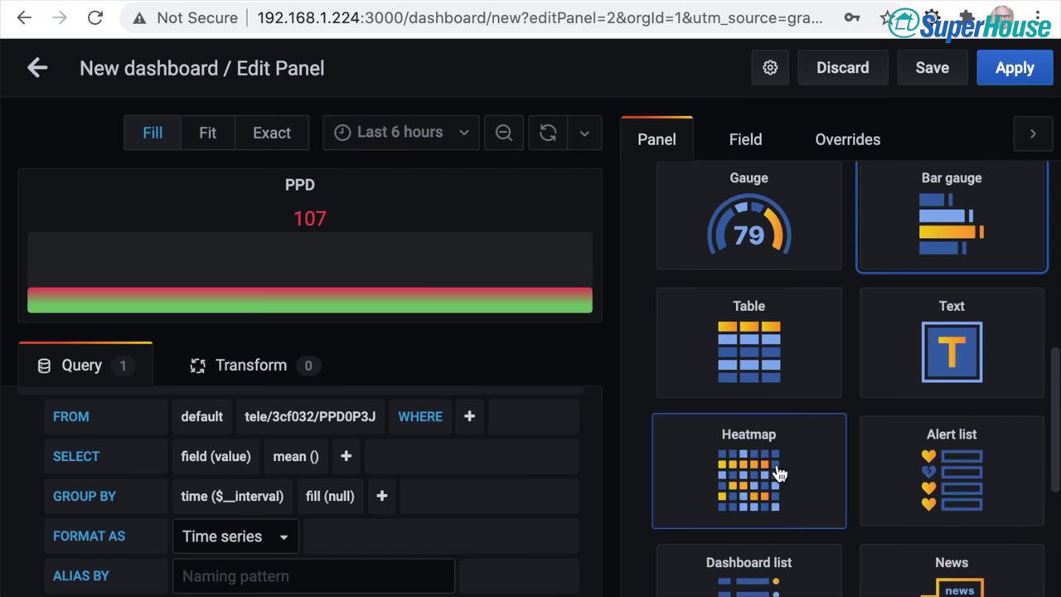
scroll(743, 475, "down", 4)
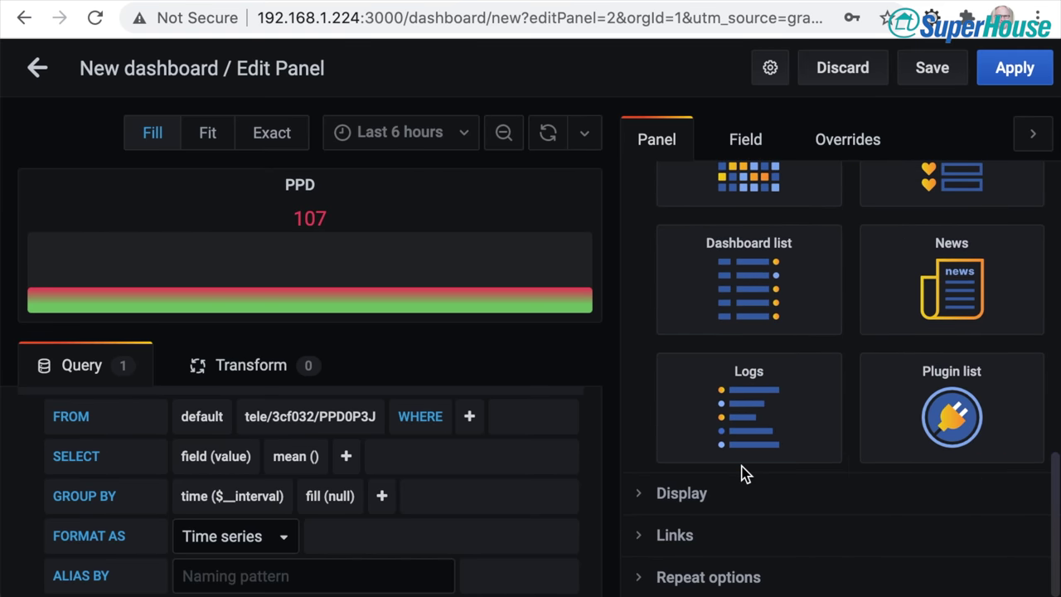
scroll(743, 473, "up", 1)
scroll(743, 475, "up", 10)
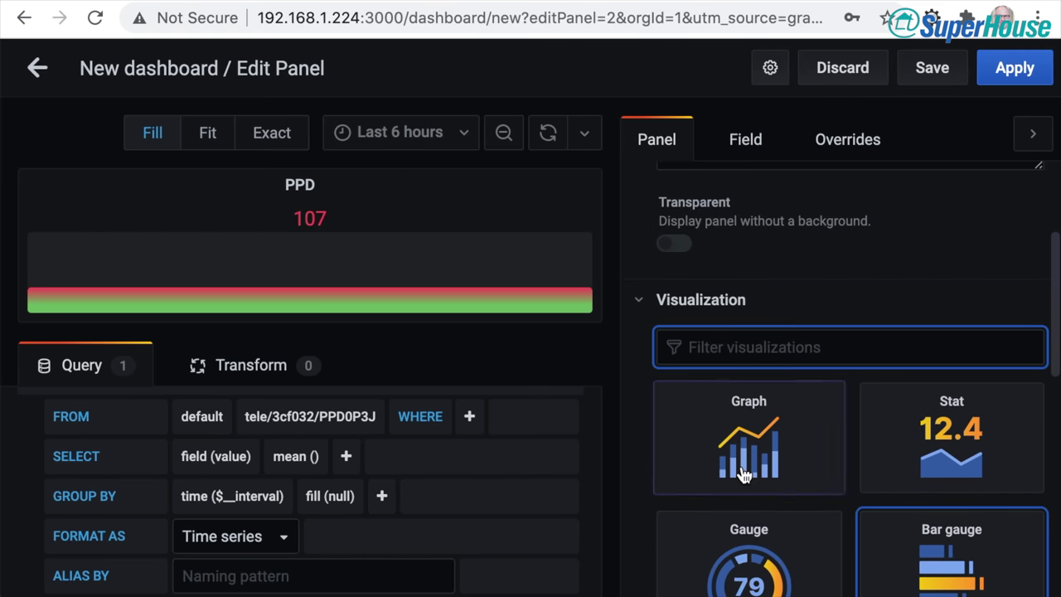
left_click(733, 440)
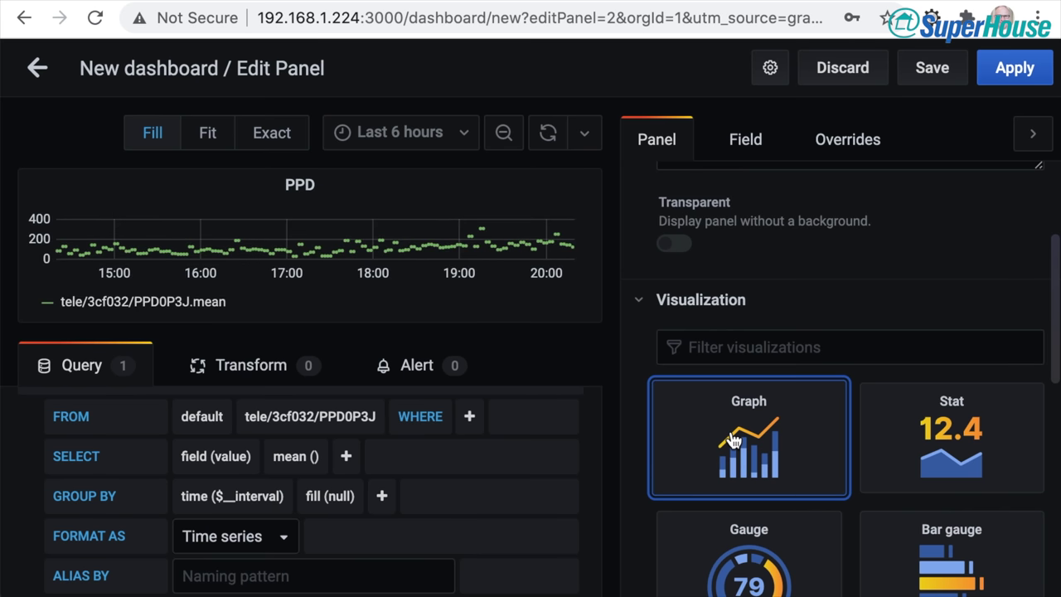
- Set the PPD graph's Null value option to connected for one continuous line
left_click(643, 303)
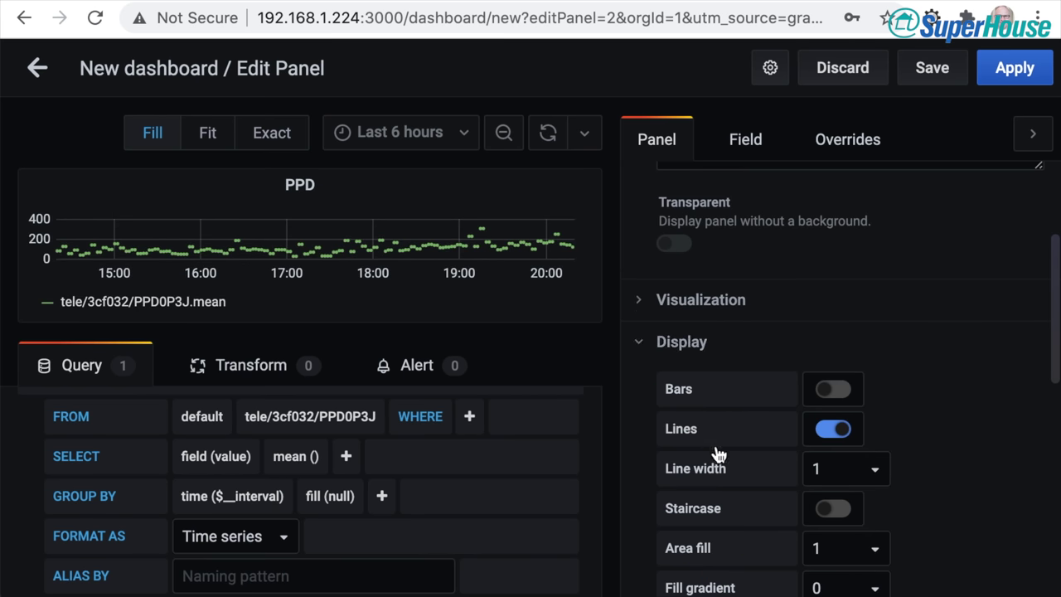
scroll(718, 455, "down", 2)
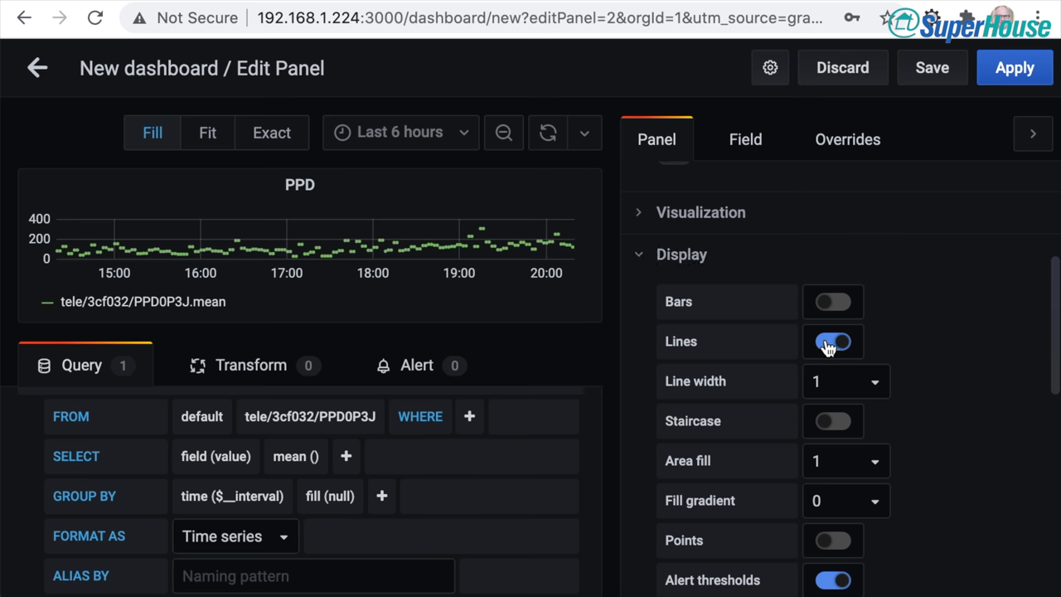
scroll(923, 443, "down", 2)
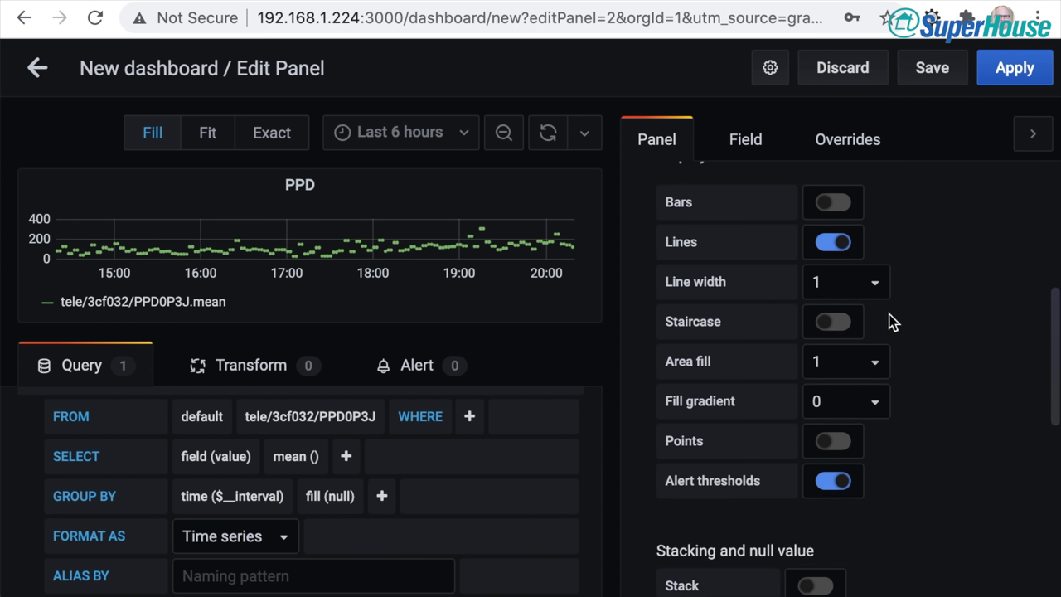
scroll(929, 374, "down", 2)
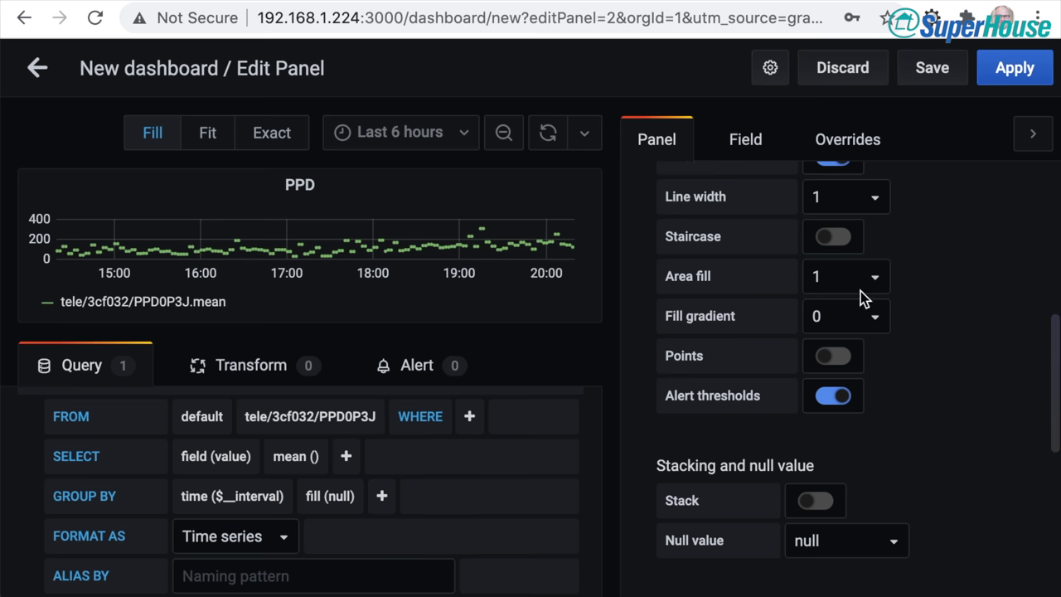
scroll(948, 484, "down", 3)
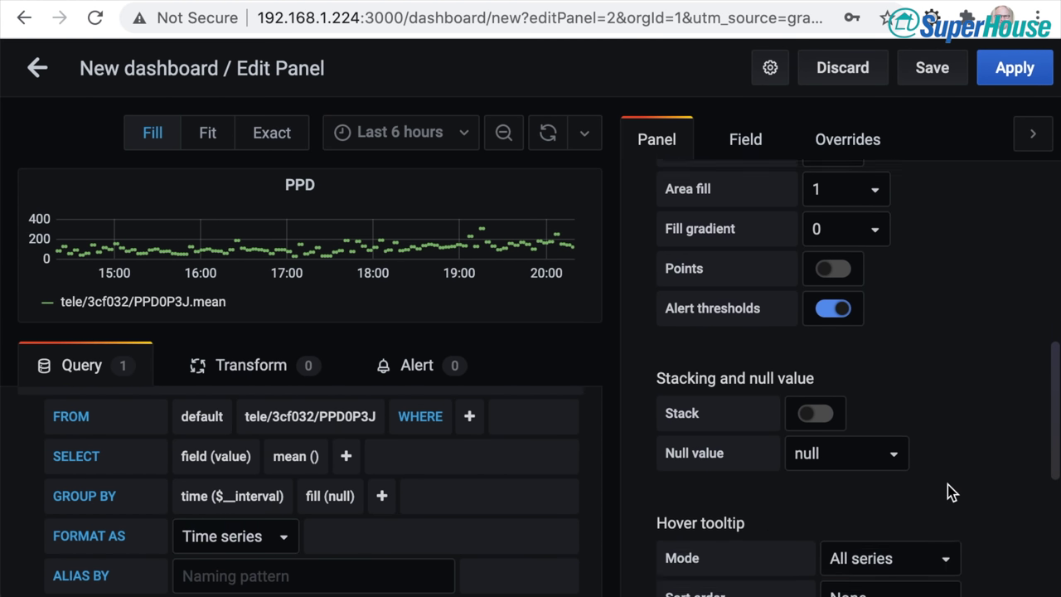
scroll(947, 483, "up", 1)
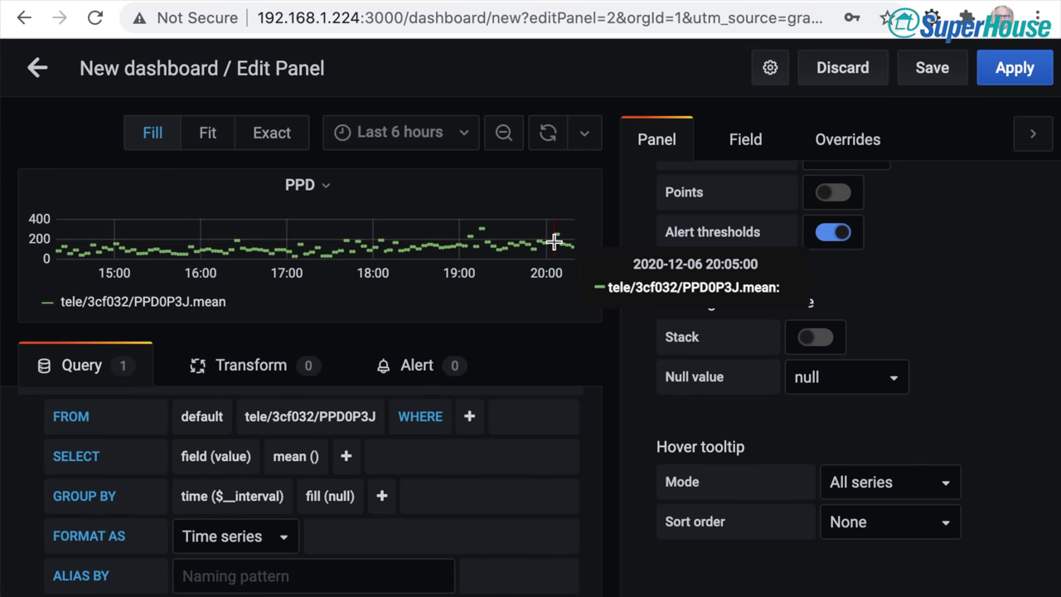
left_click(891, 377)
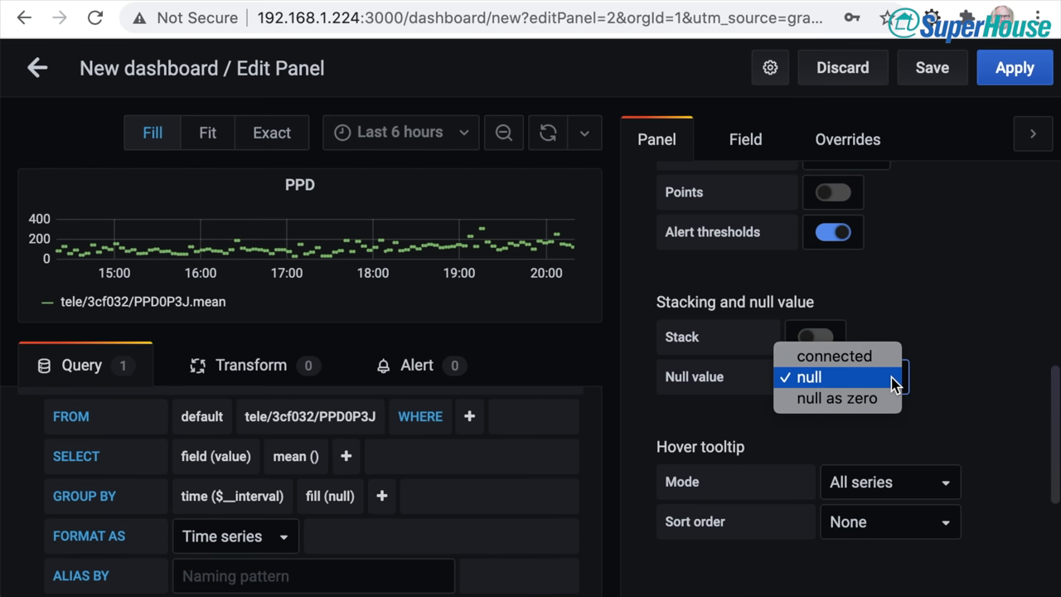
left_click(808, 356)
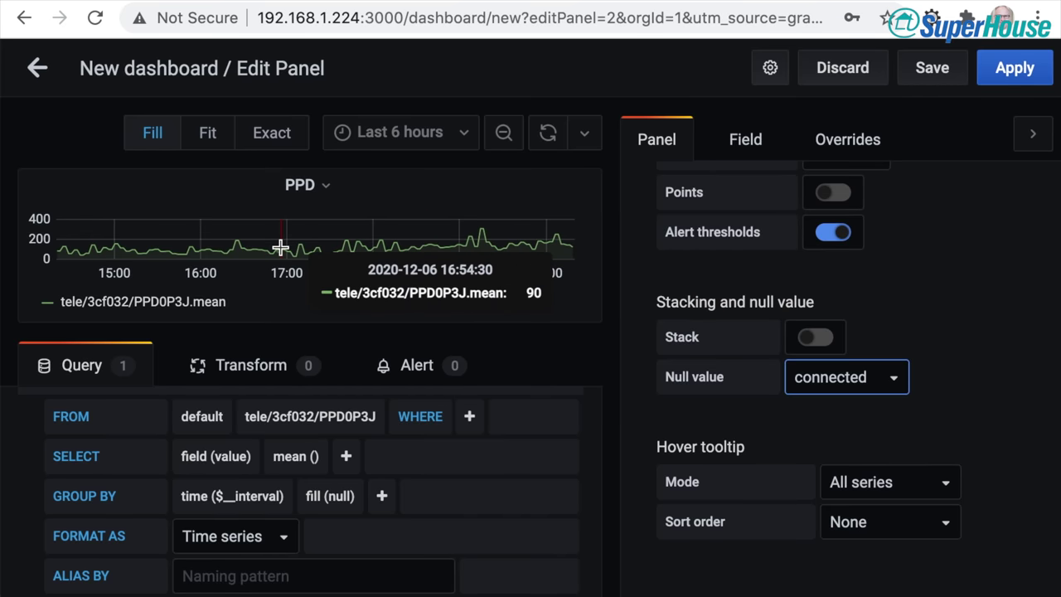
scroll(944, 414, "up", 5)
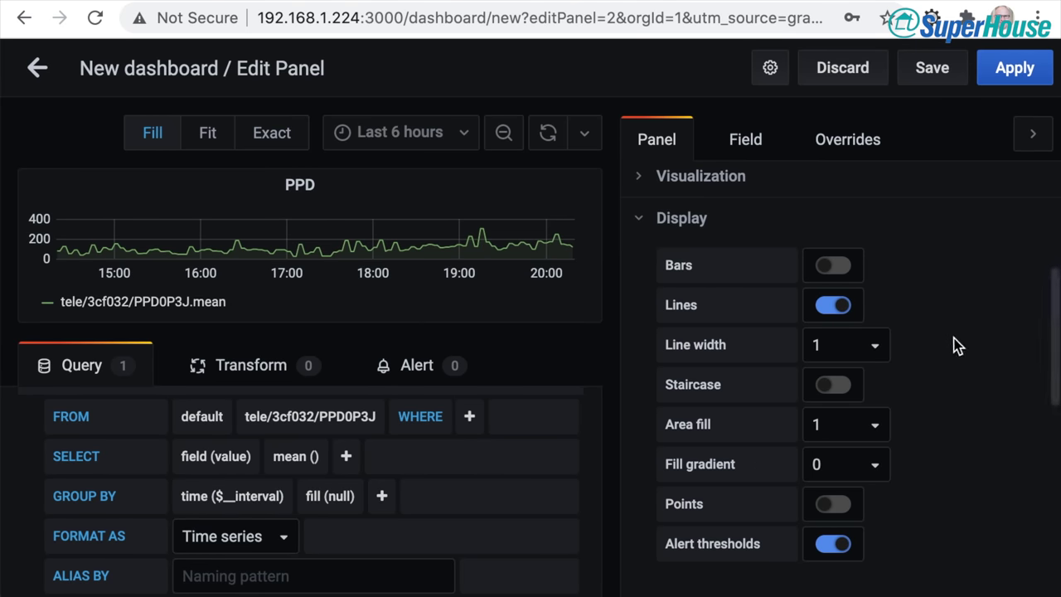
scroll(957, 348, "up", 3)
scroll(957, 348, "up", 3)
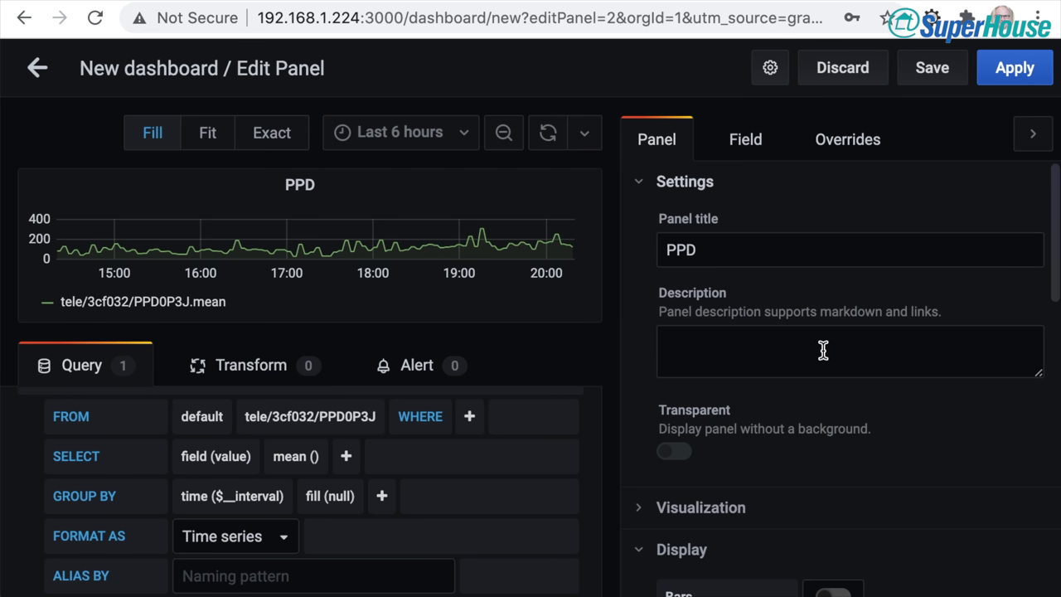
scroll(331, 502, "up", 3)
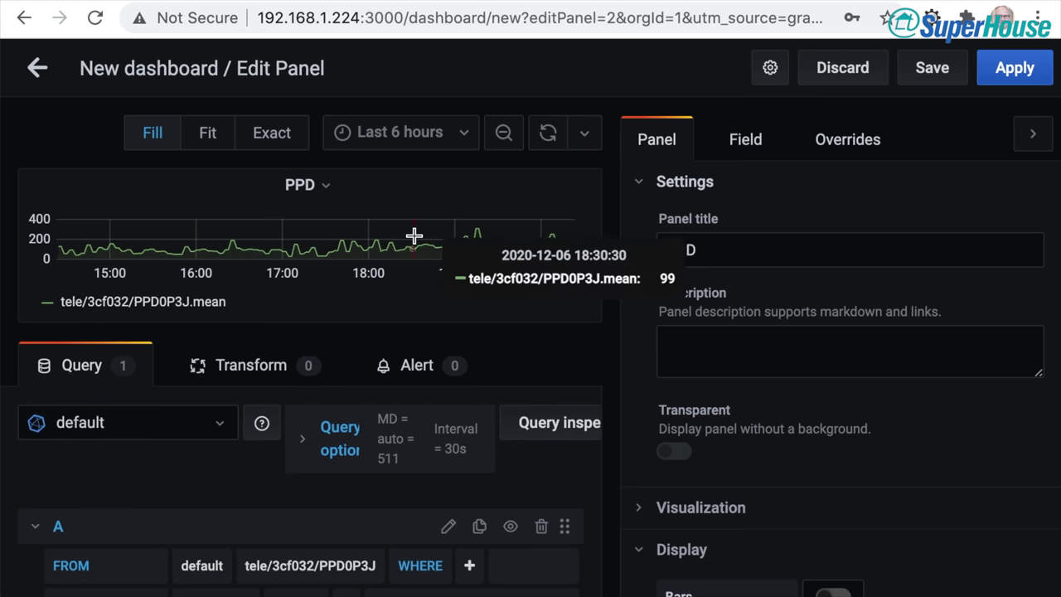
- Add a second query charting the tele/3cf032/PPD0P5J mean alongside PPD0P3J
scroll(191, 462, "down", 3)
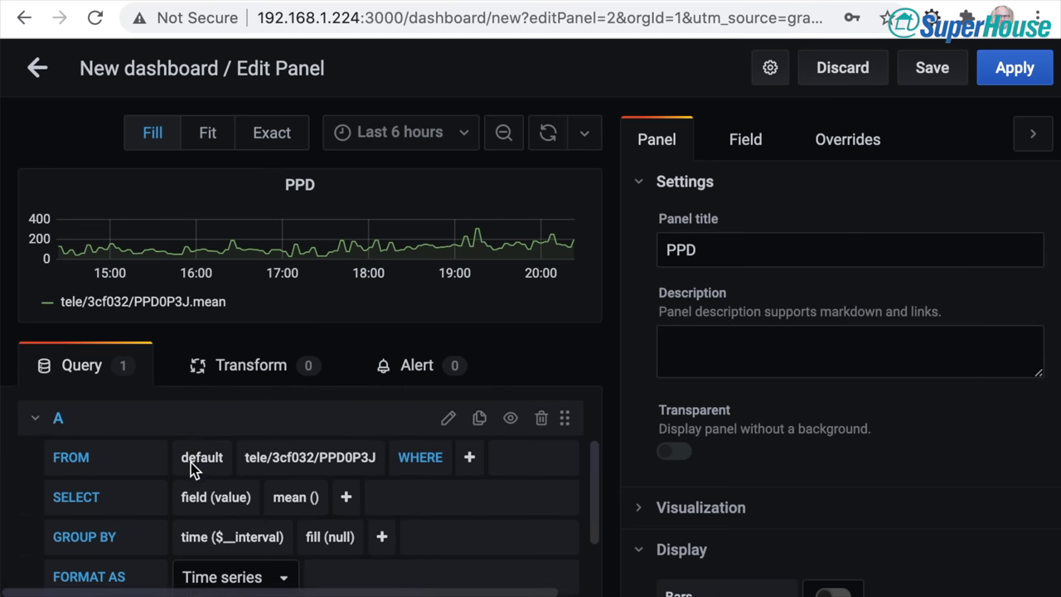
scroll(190, 463, "down", 1)
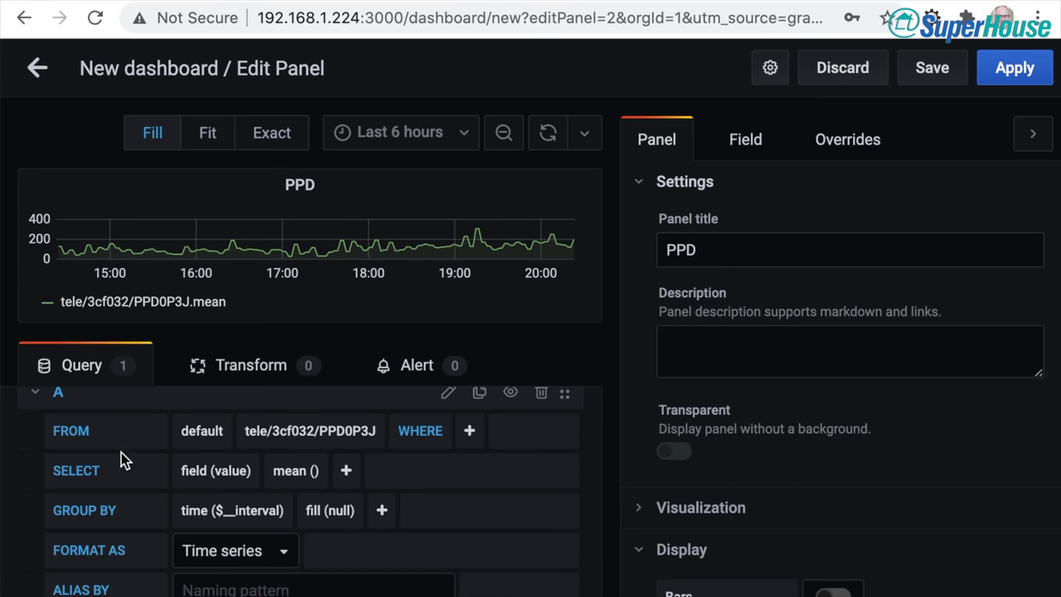
scroll(121, 453, "down", 2)
scroll(121, 452, "up", 1)
scroll(121, 452, "down", 2)
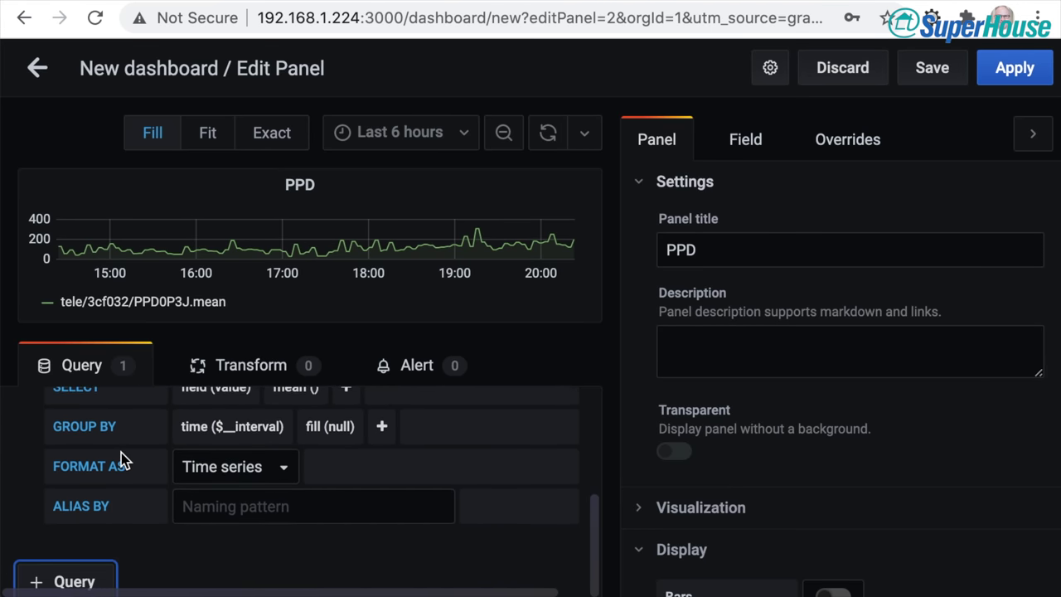
left_click(66, 583)
scroll(186, 572, "down", 5)
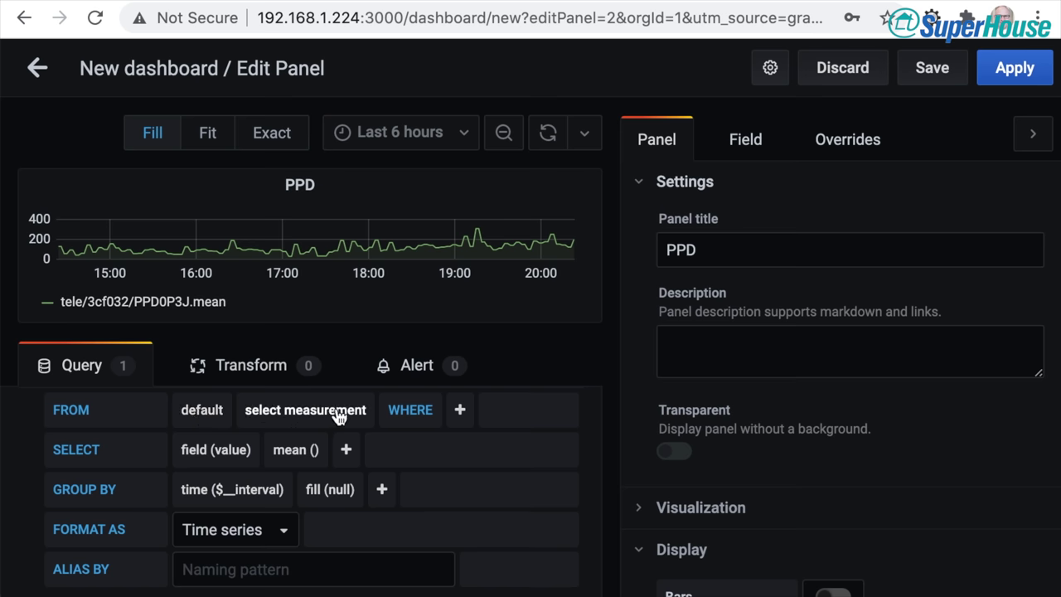
left_click(336, 410)
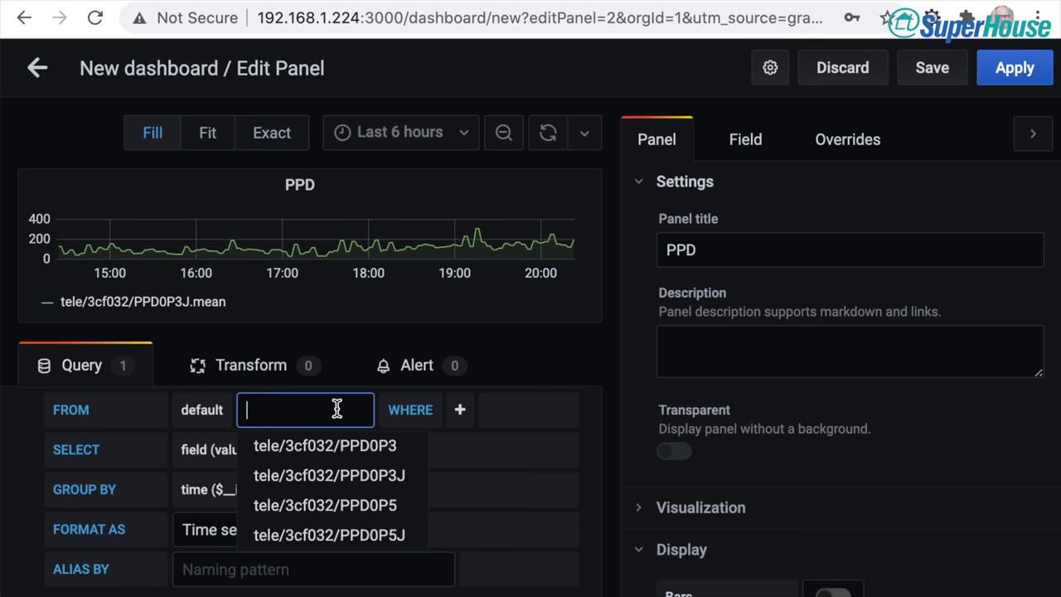
left_click(340, 535)
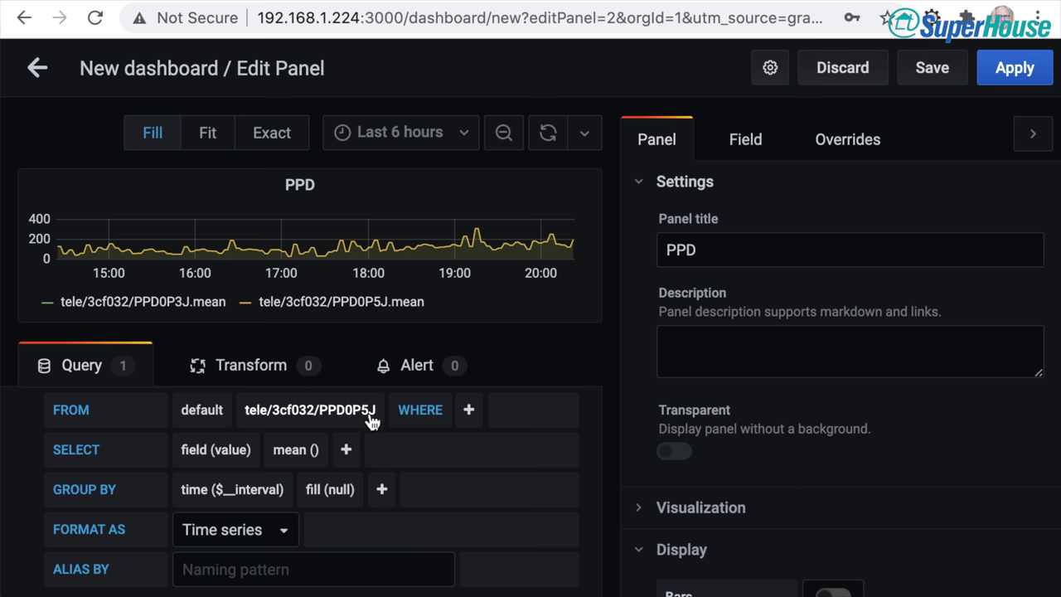
- Review both queries and apply the panel changes to return to the dashboard
scroll(437, 478, "down", 1)
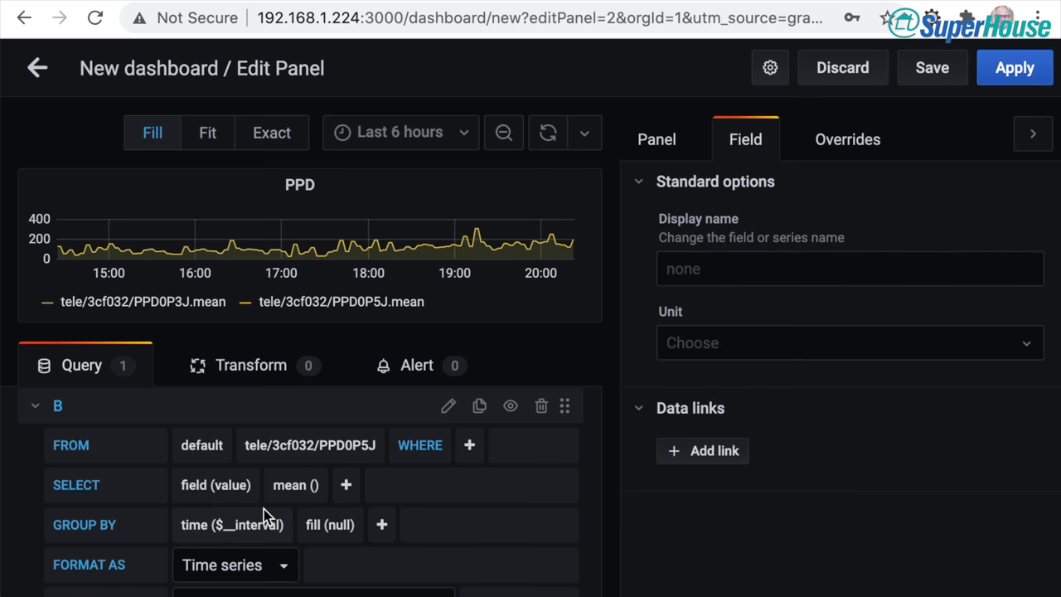
scroll(311, 448, "up", 3)
scroll(311, 448, "down", 3)
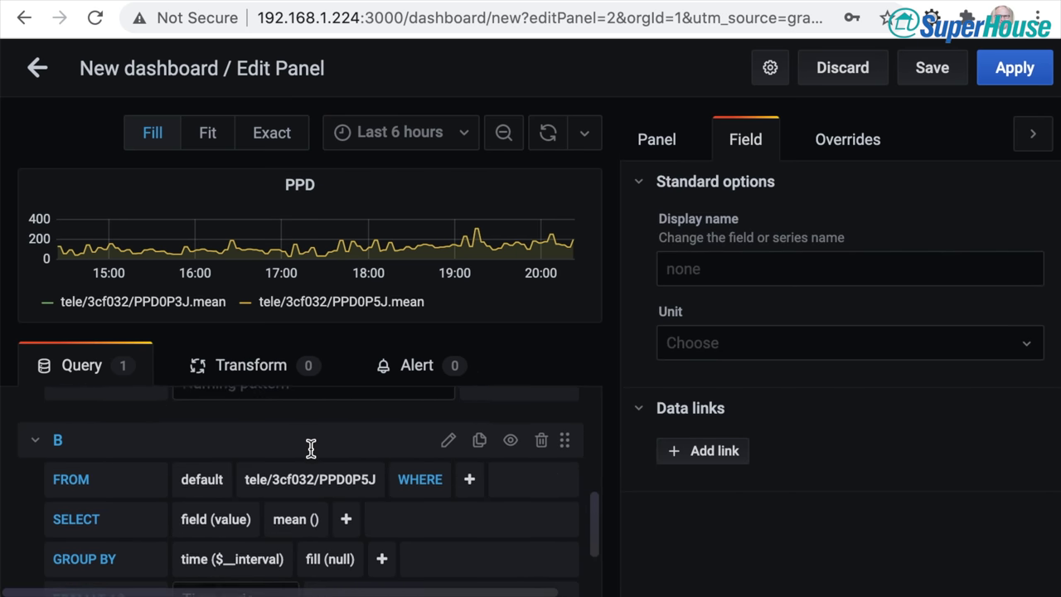
scroll(310, 447, "up", 2)
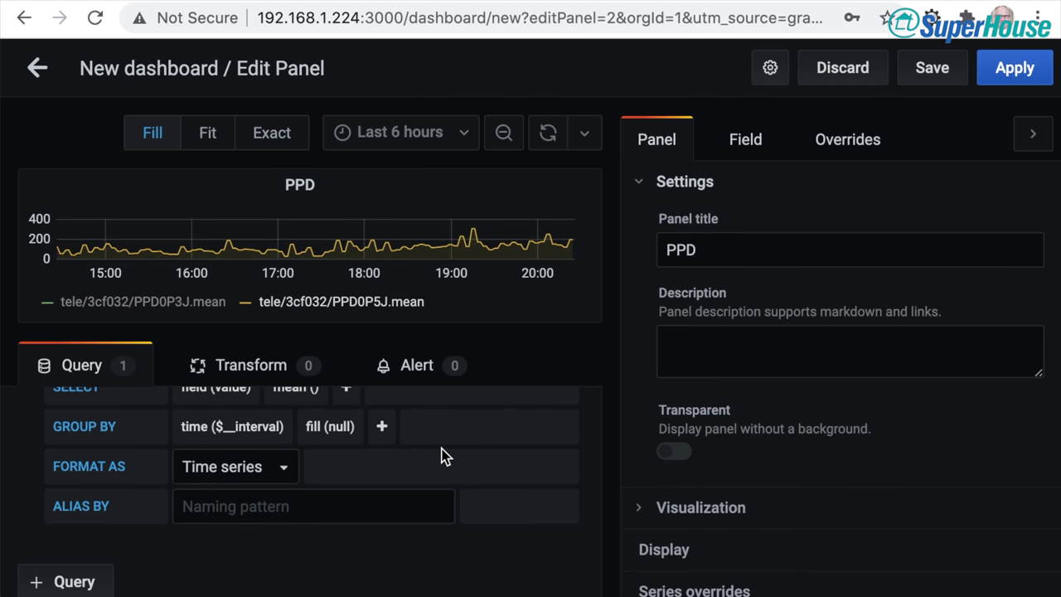
scroll(440, 455, "up", 2)
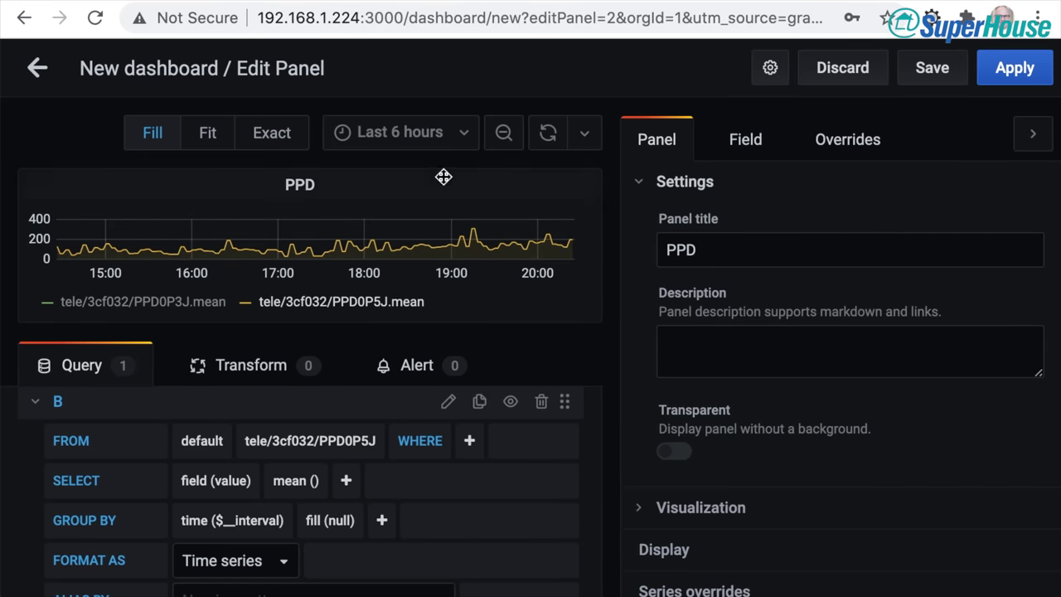
left_click(1015, 69)
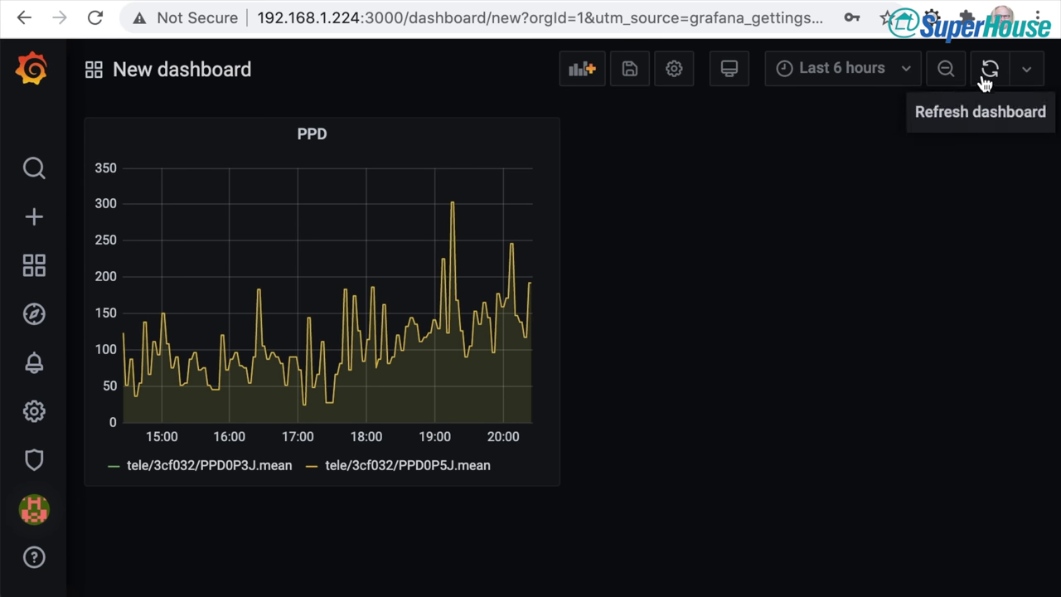
- Change the dashboard time range to Last 24 hours
left_click(909, 73)
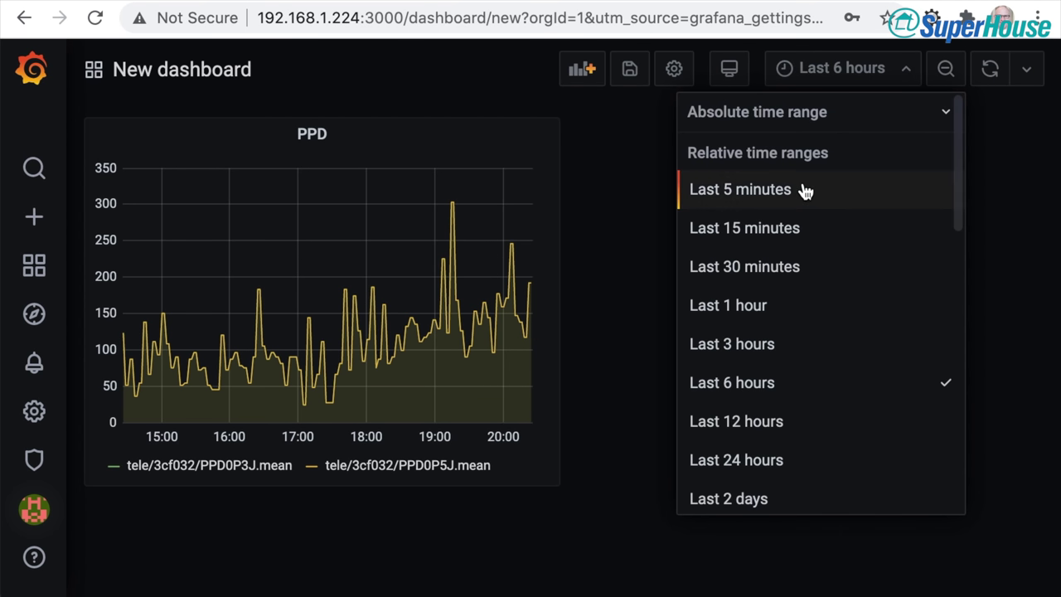
left_click(764, 461)
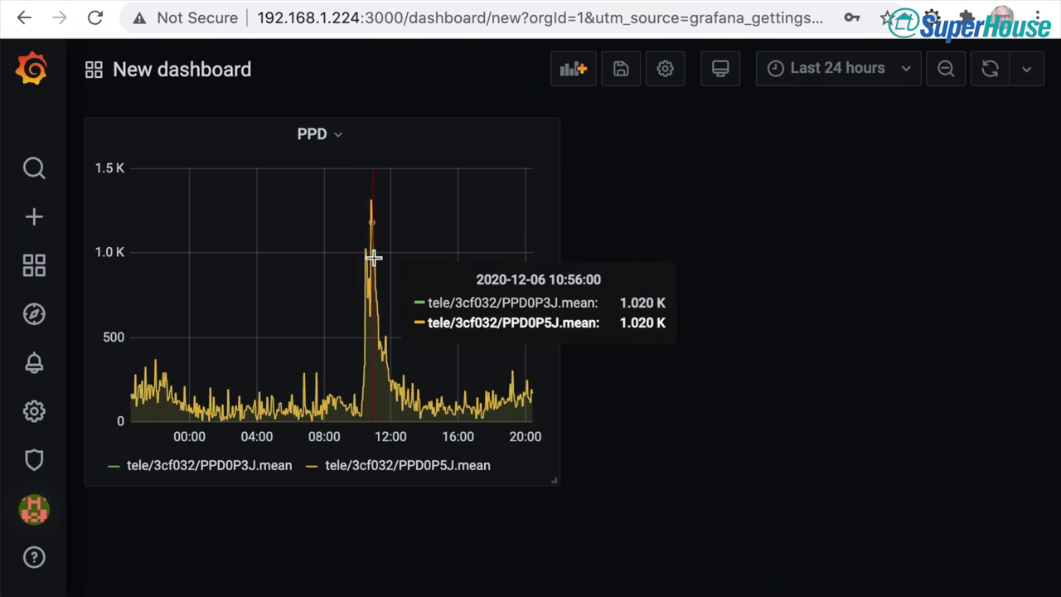
- Refresh the dashboard, set auto-refresh to every 1m, and add a new panel
left_click(991, 71)
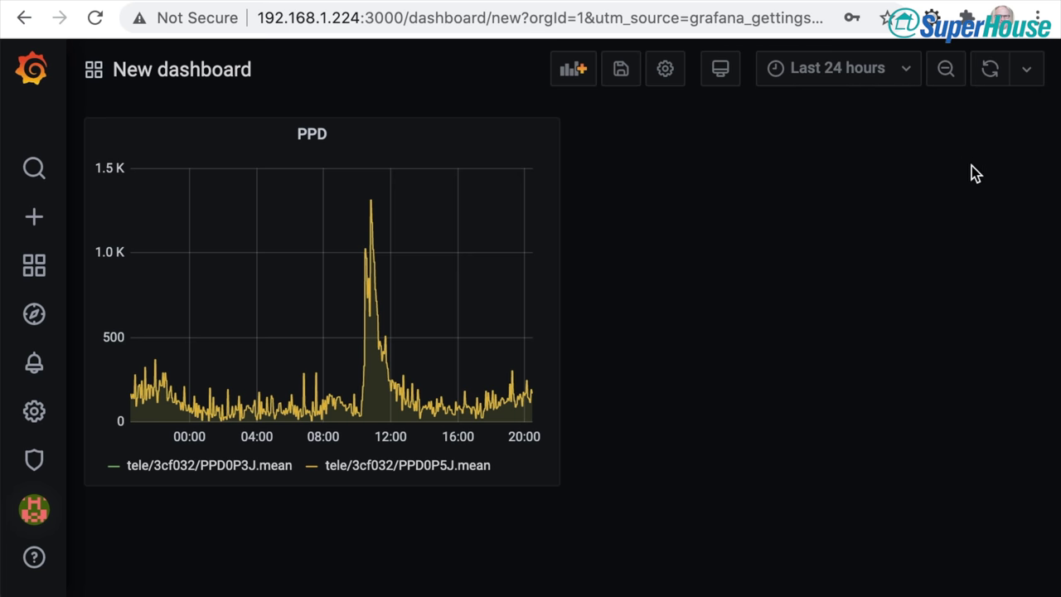
left_click(1029, 71)
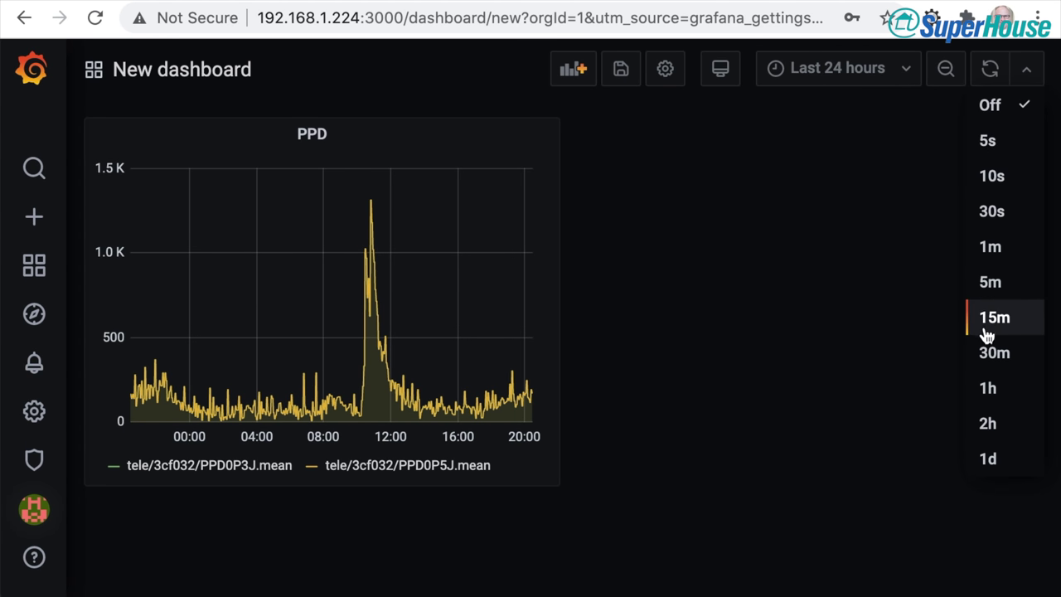
left_click(993, 249)
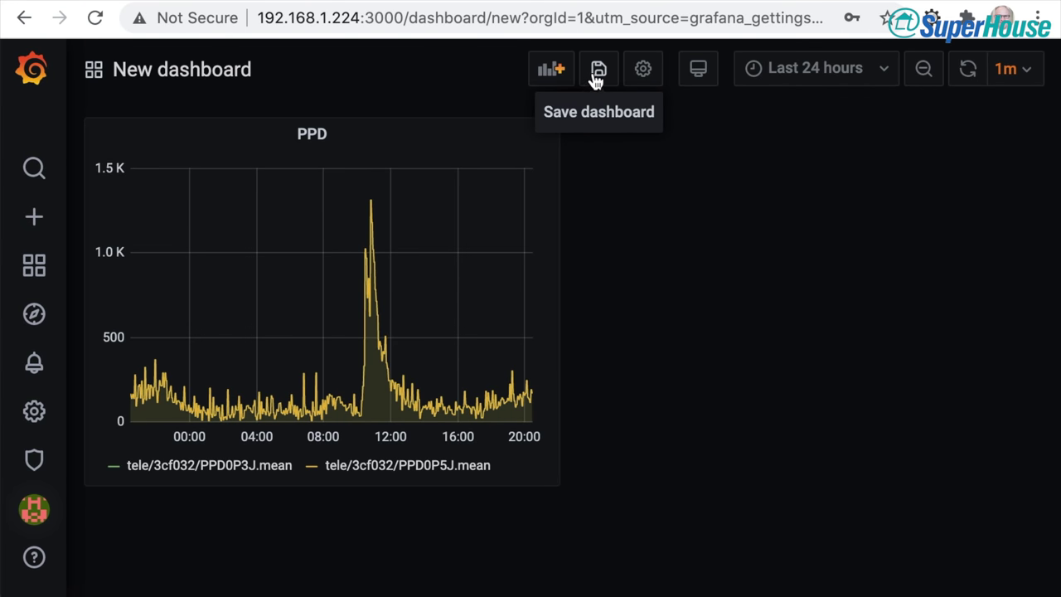
left_click(547, 73)
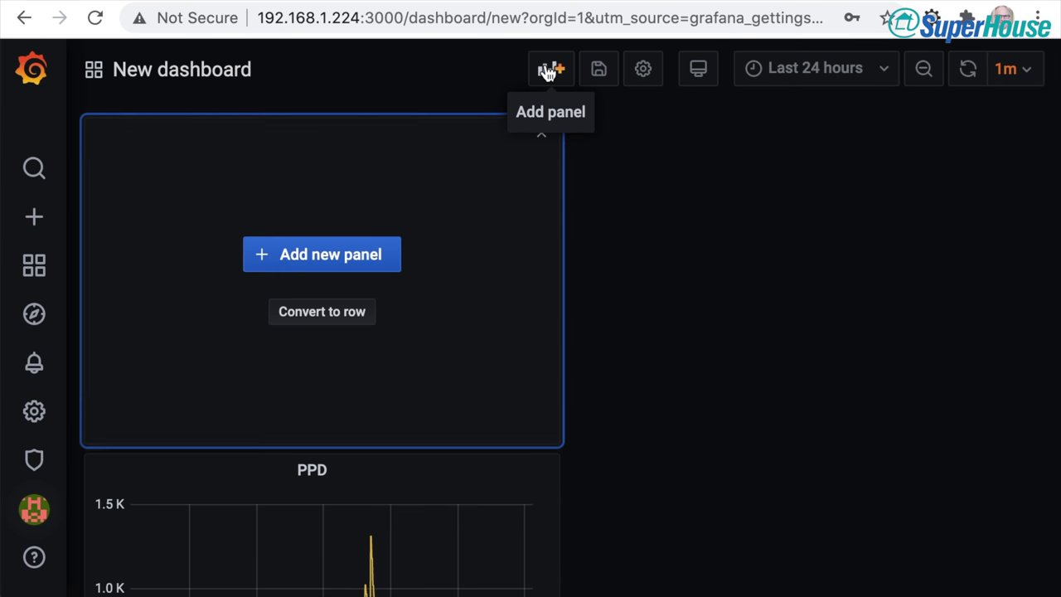
- Build the new panel with a query on the tele/3cf032/PPD0P3J mean and list visualization types
left_click(308, 265)
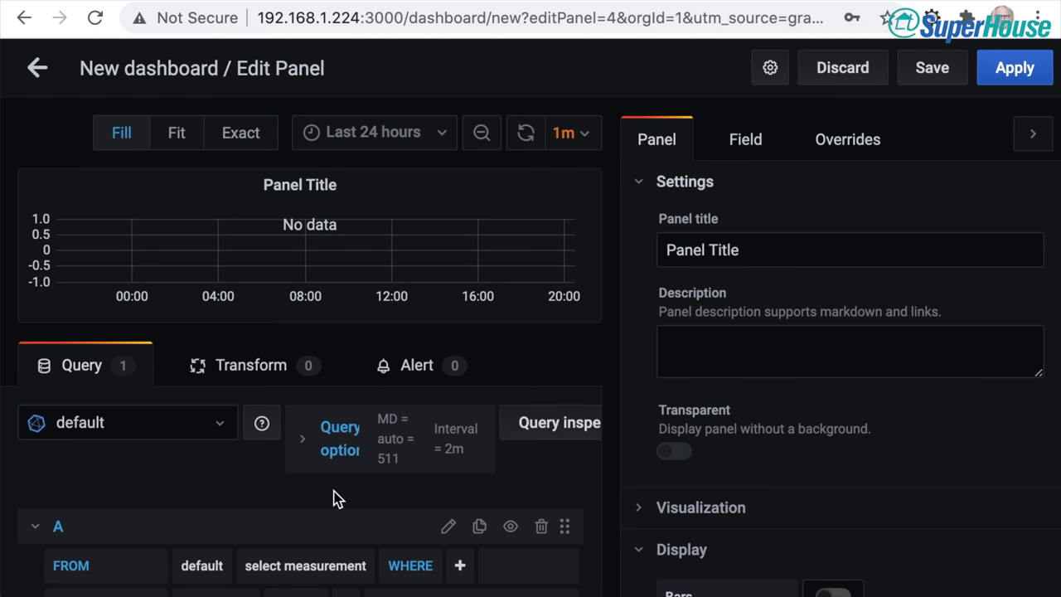
scroll(274, 514, "down", 3)
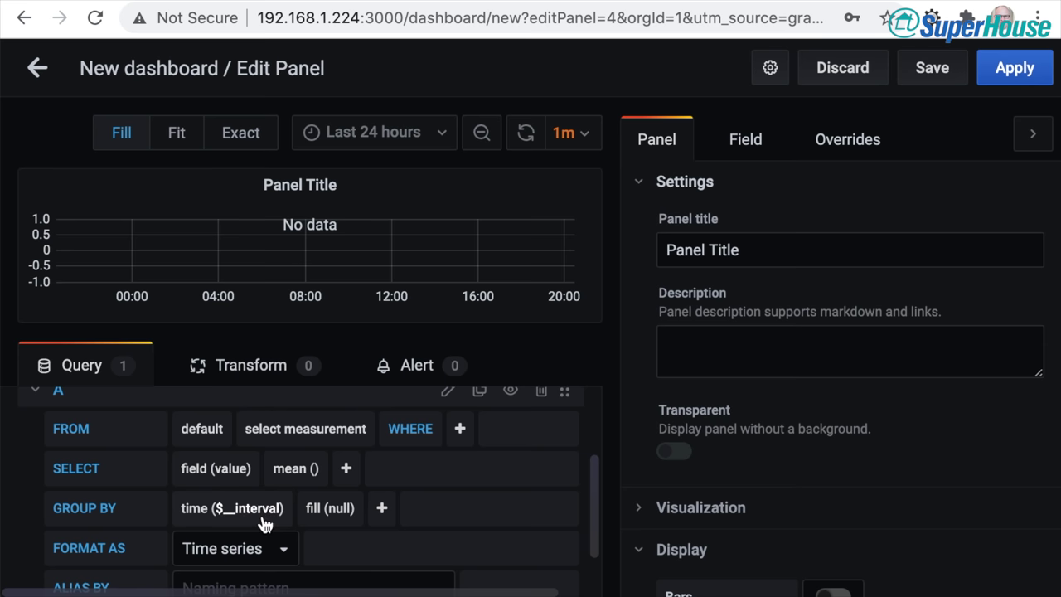
left_click(323, 436)
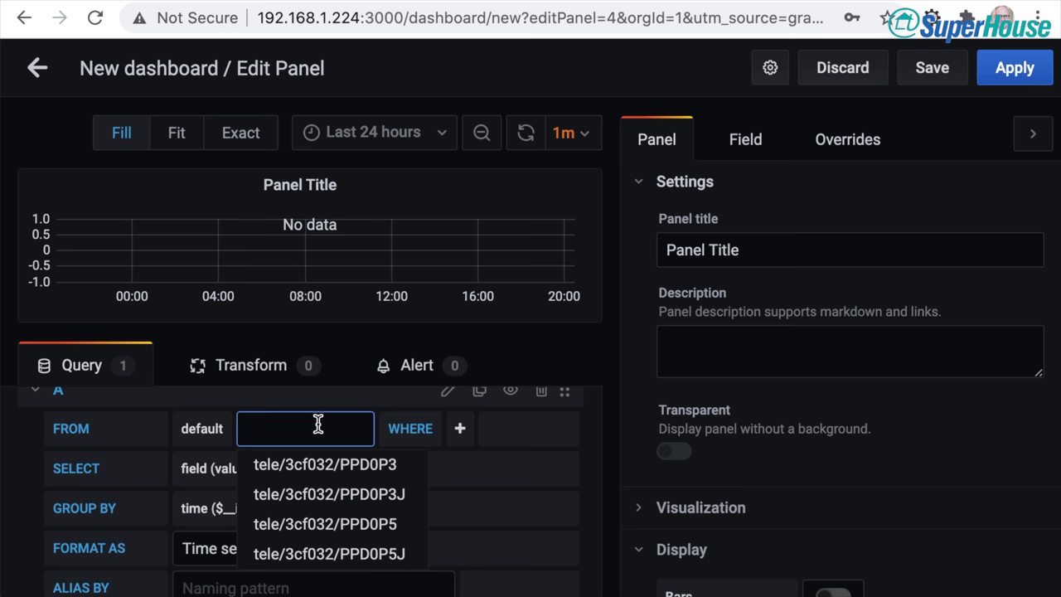
left_click(341, 493)
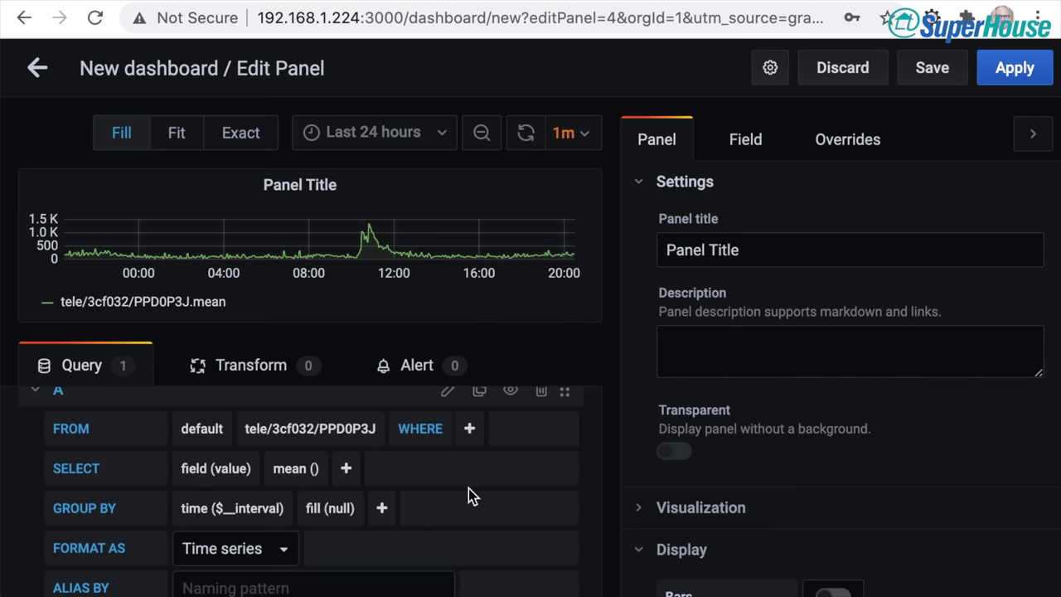
scroll(629, 407, "down", 3)
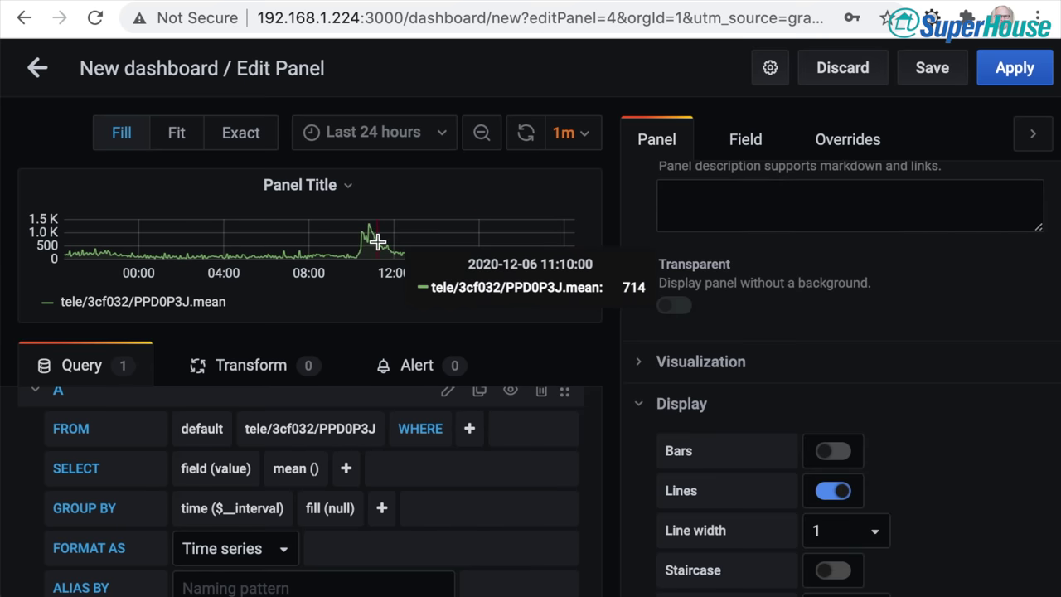
left_click(638, 365)
scroll(765, 360, "down", 3)
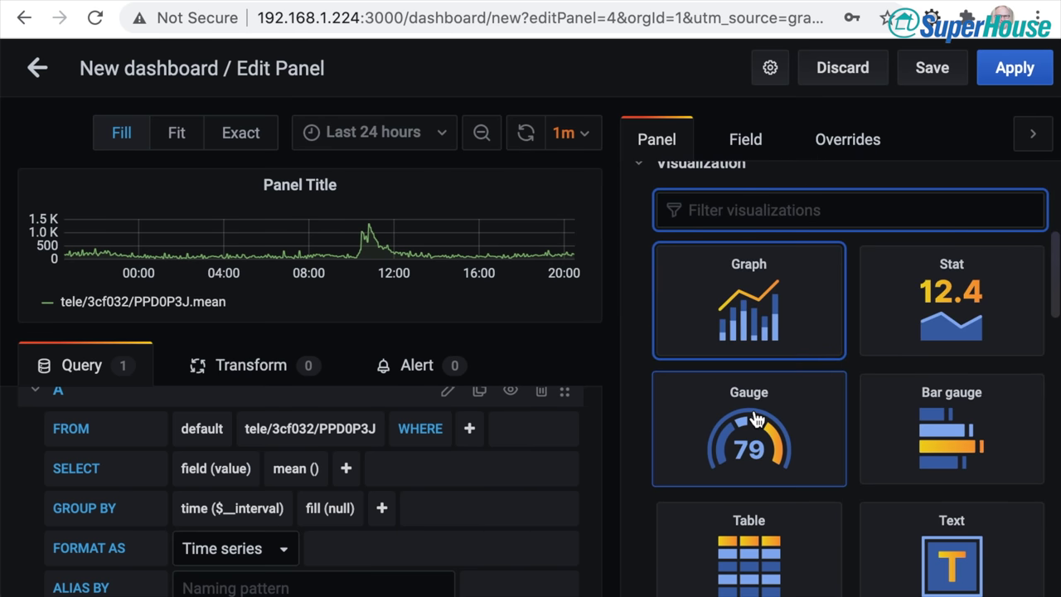
- Make the new panel a gauge and raise its red threshold from 80 to 300
left_click(755, 420)
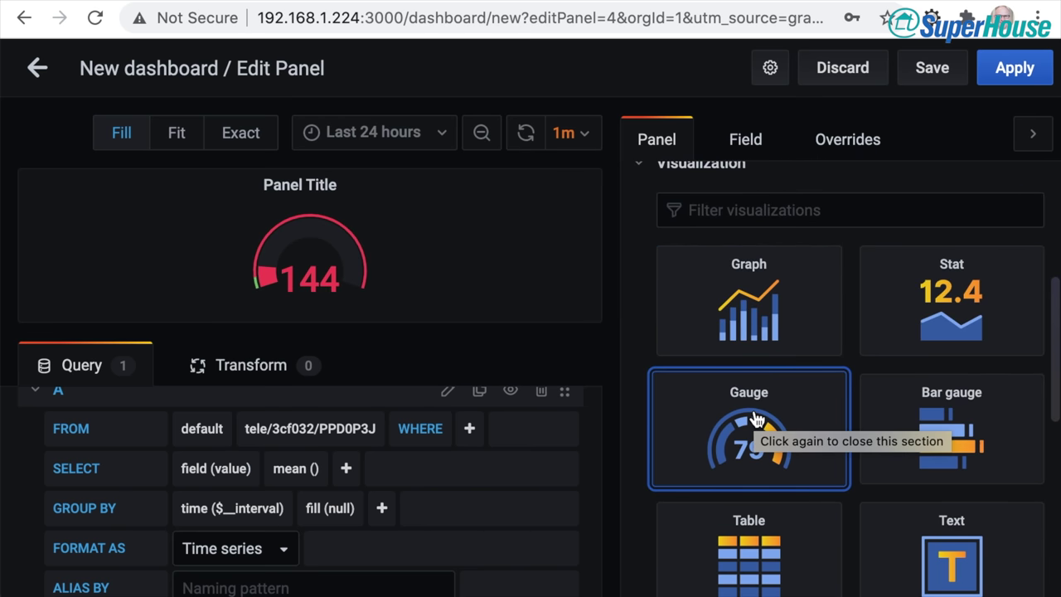
scroll(756, 420, "down", 1)
scroll(755, 420, "up", 2)
scroll(755, 420, "down", 6)
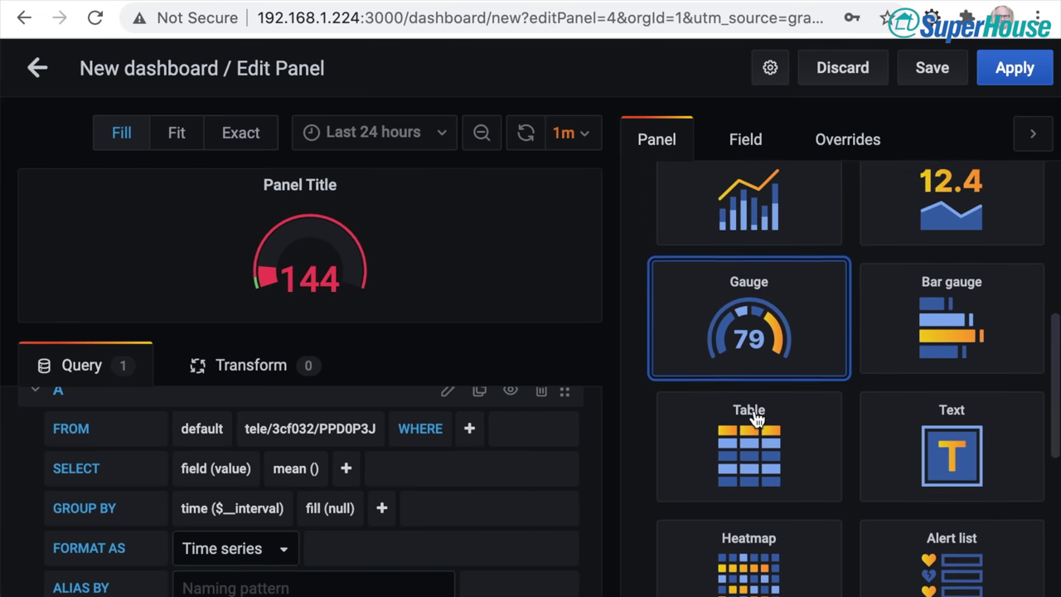
scroll(753, 414, "up", 9)
left_click(749, 147)
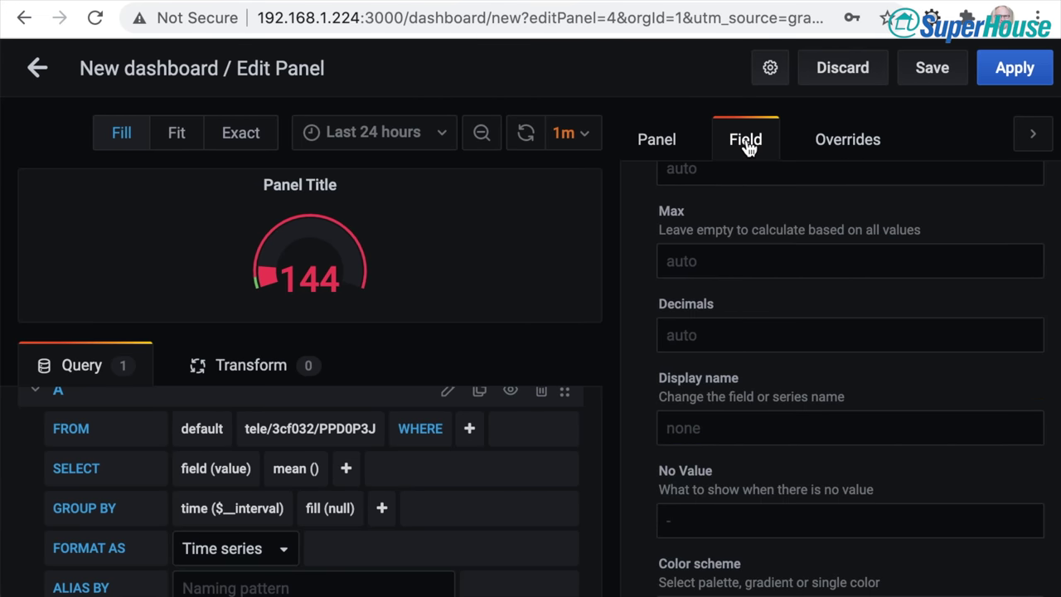
scroll(769, 378, "down", 3)
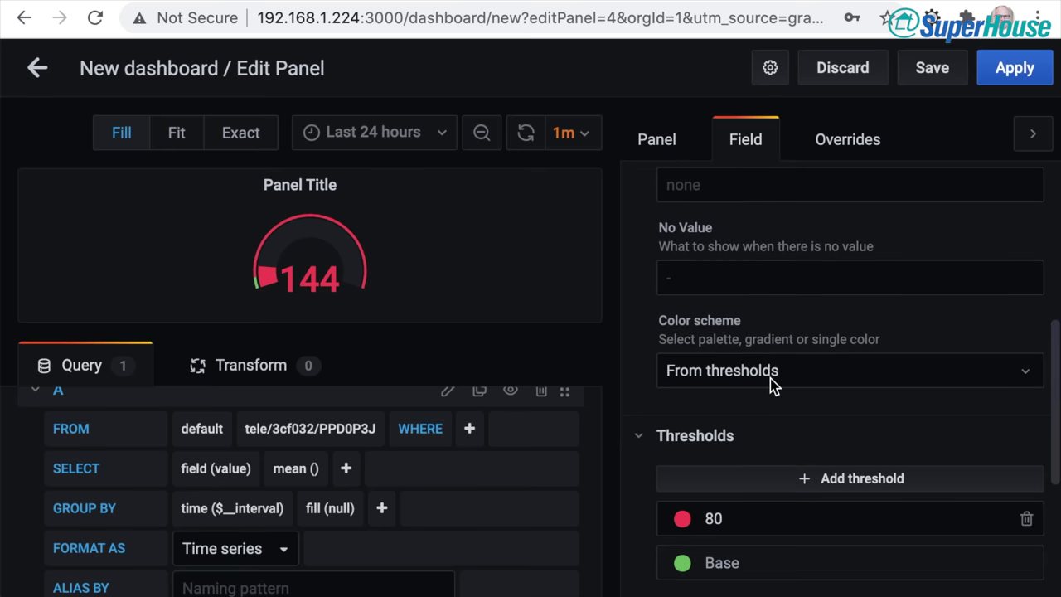
scroll(770, 378, "down", 3)
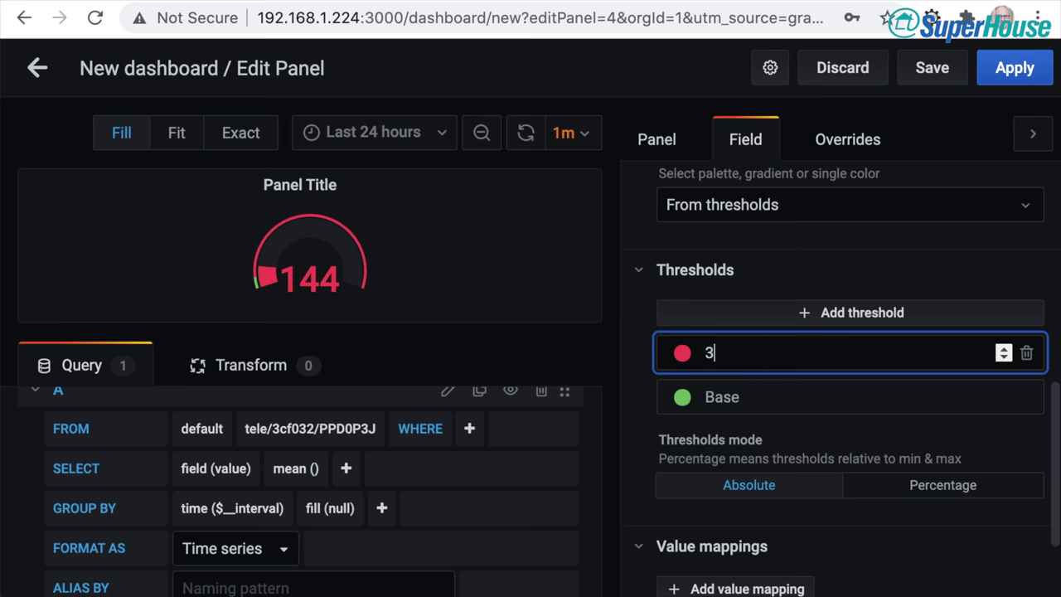
left_click(791, 399)
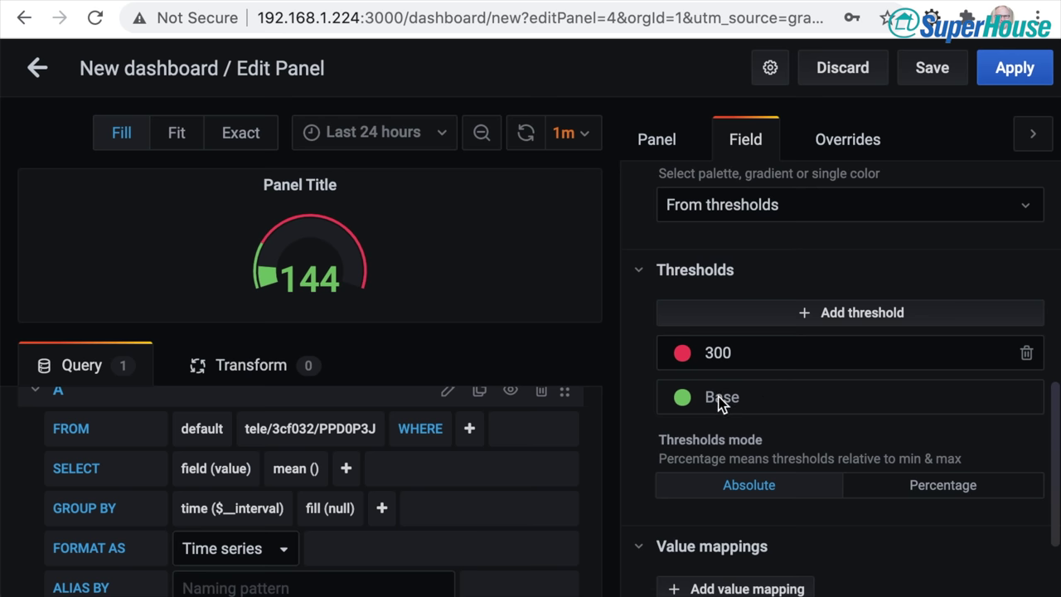
scroll(845, 379, "down", 1)
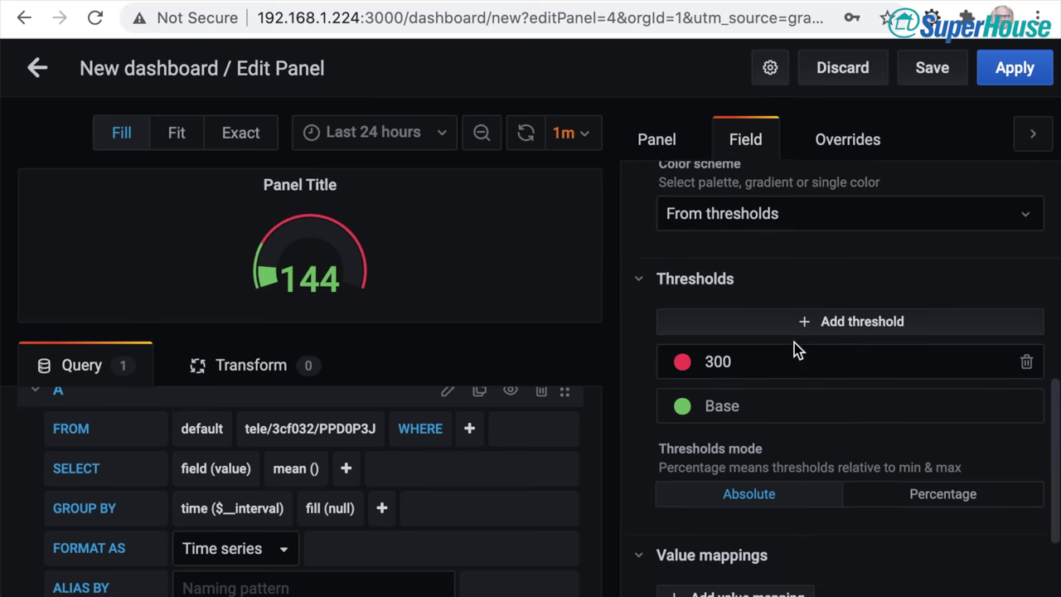
scroll(793, 342, "up", 6)
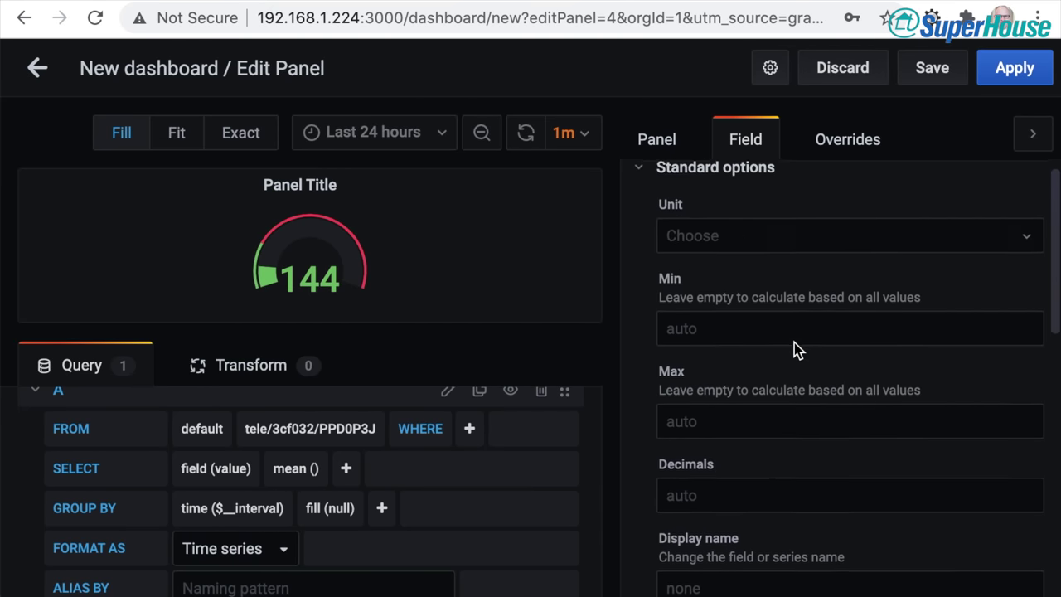
scroll(794, 342, "up", 1)
- Apply the gauge panel and drag it to the right of the PPD graph
left_click(1014, 70)
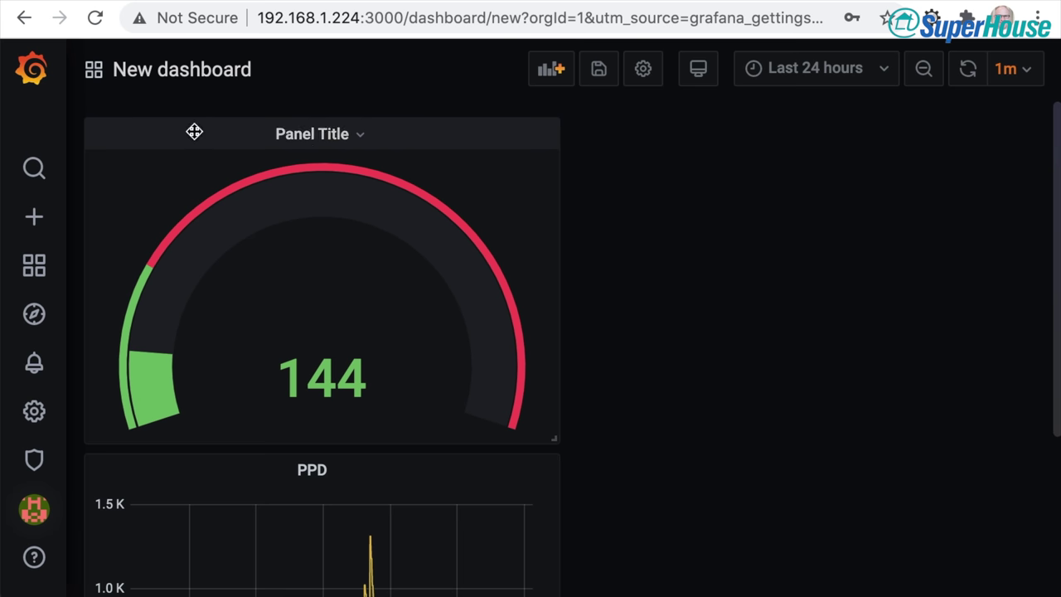
left_click_drag(183, 130, 690, 148)
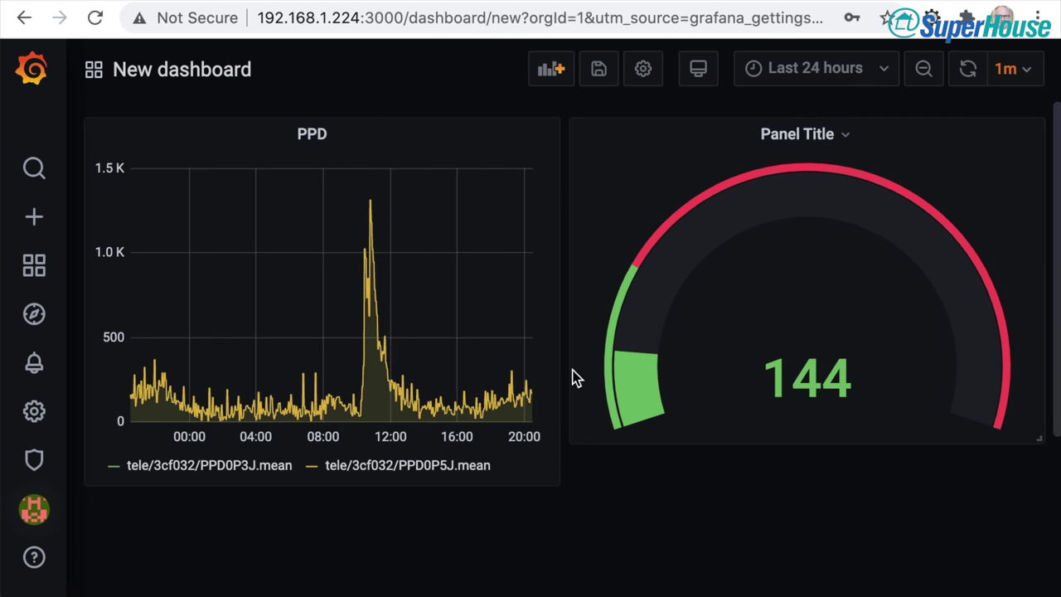